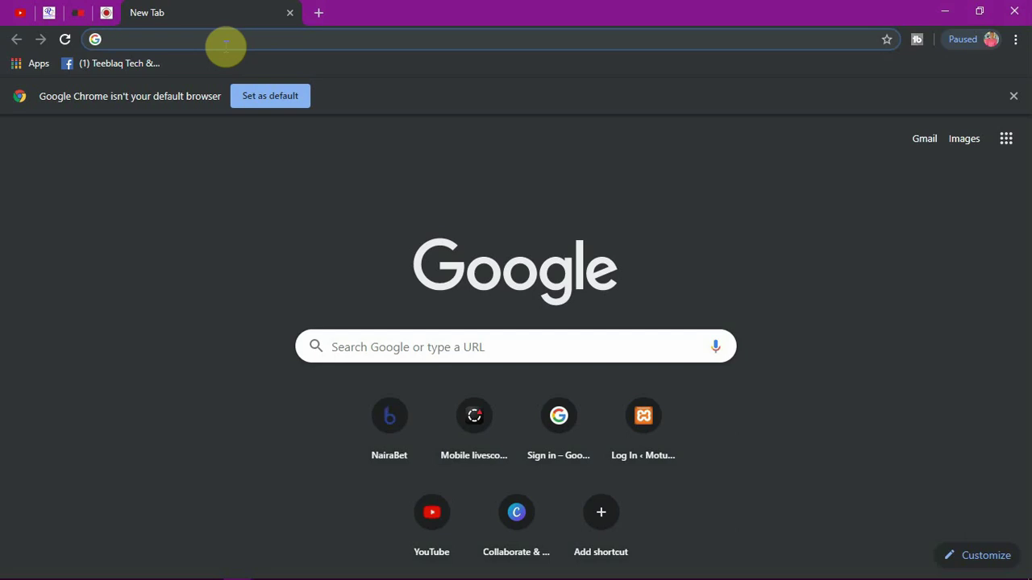
Step: Search Google for 'gmail sign up' and open the Google Login sign-in result after backing out of a wrong result
{"action": "type", "text": "gmail"}
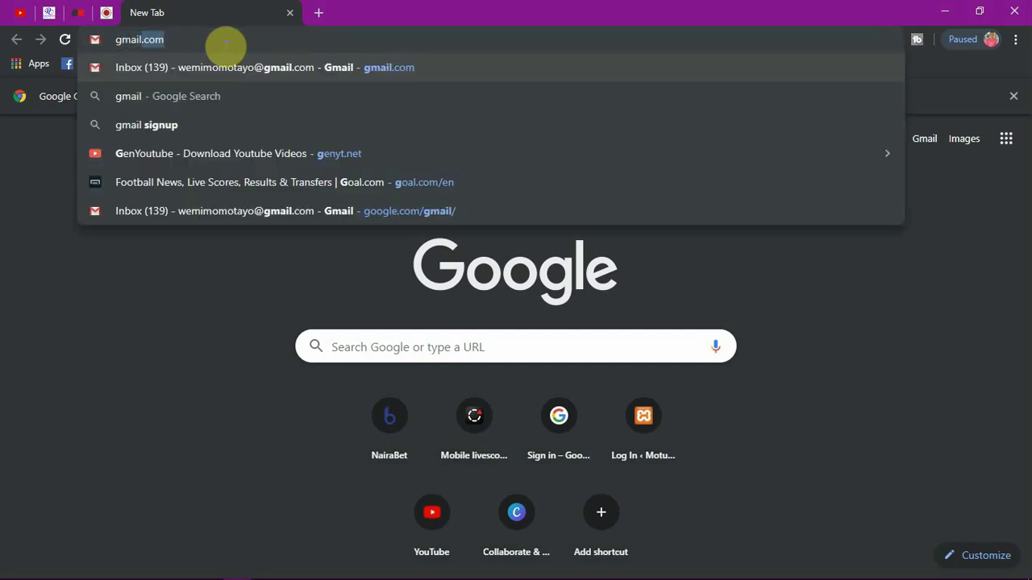
{"action": "type", "text": " sign up"}
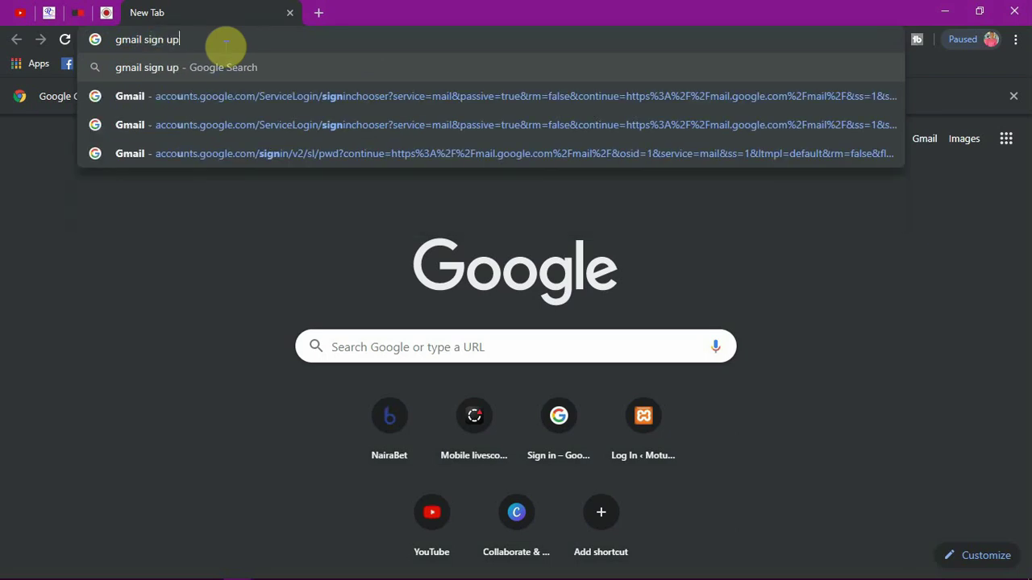
{"action": "key", "text": "Return"}
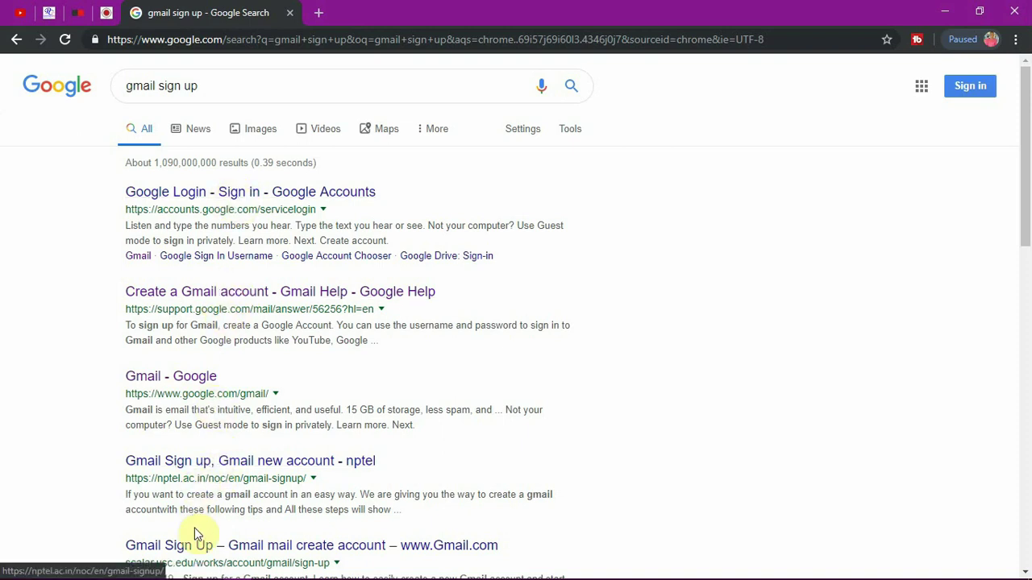
{"action": "left_click", "coordinate": [207, 554]}
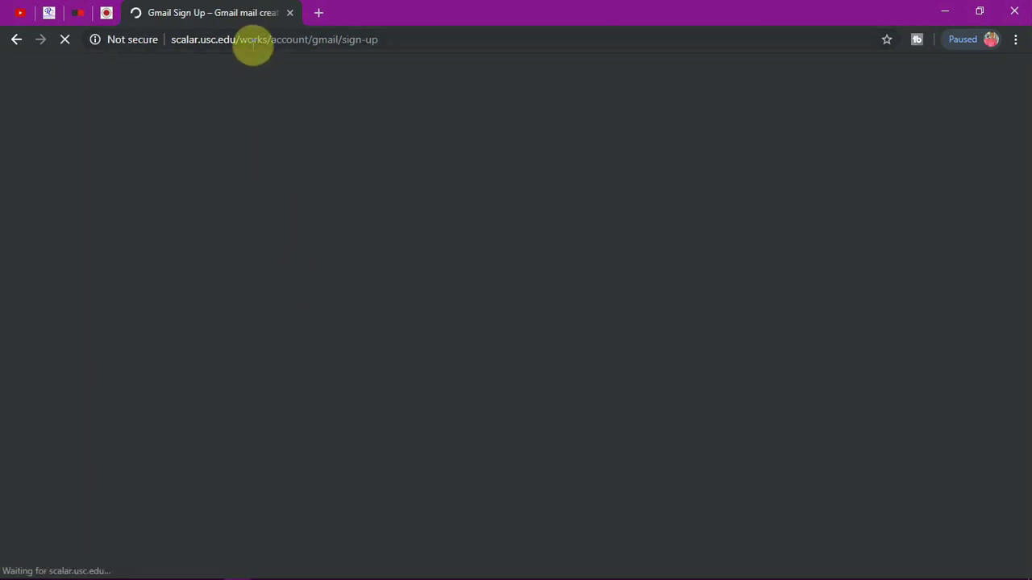
{"action": "left_click", "coordinate": [21, 38]}
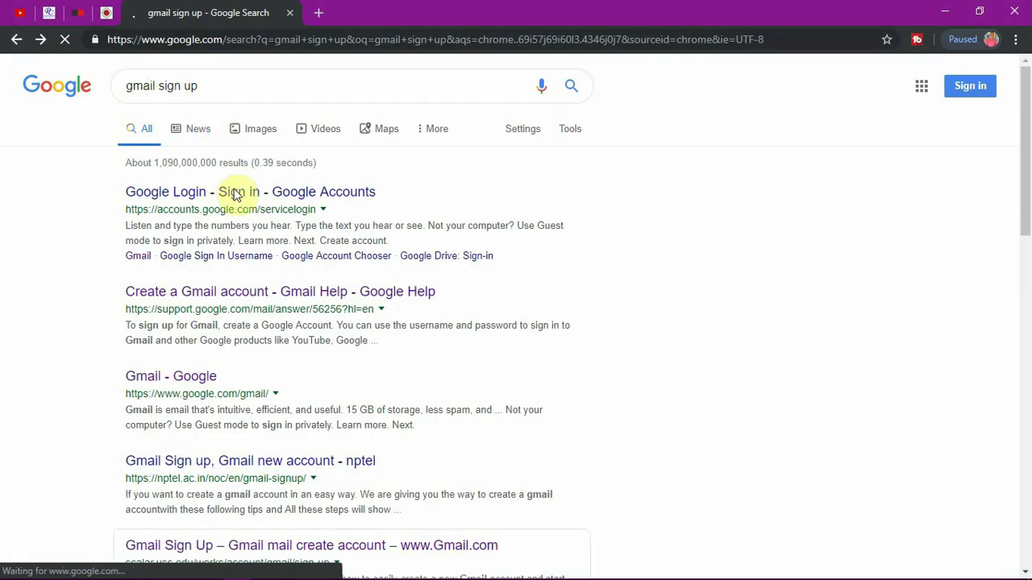
{"action": "left_click", "coordinate": [234, 192]}
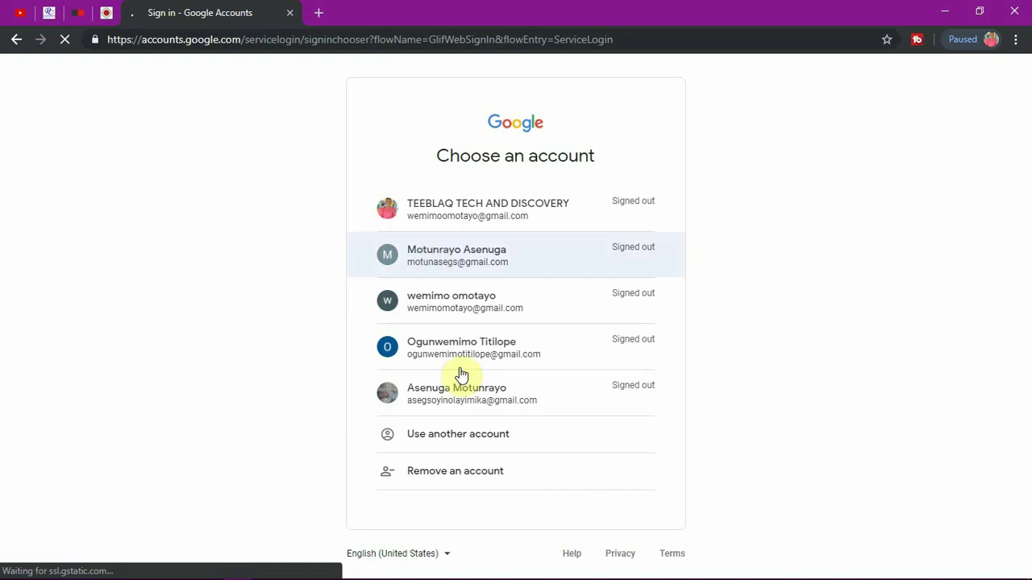
Step: Use another account, create a personal account for myself, and start on the First name field
{"action": "left_click", "coordinate": [471, 435]}
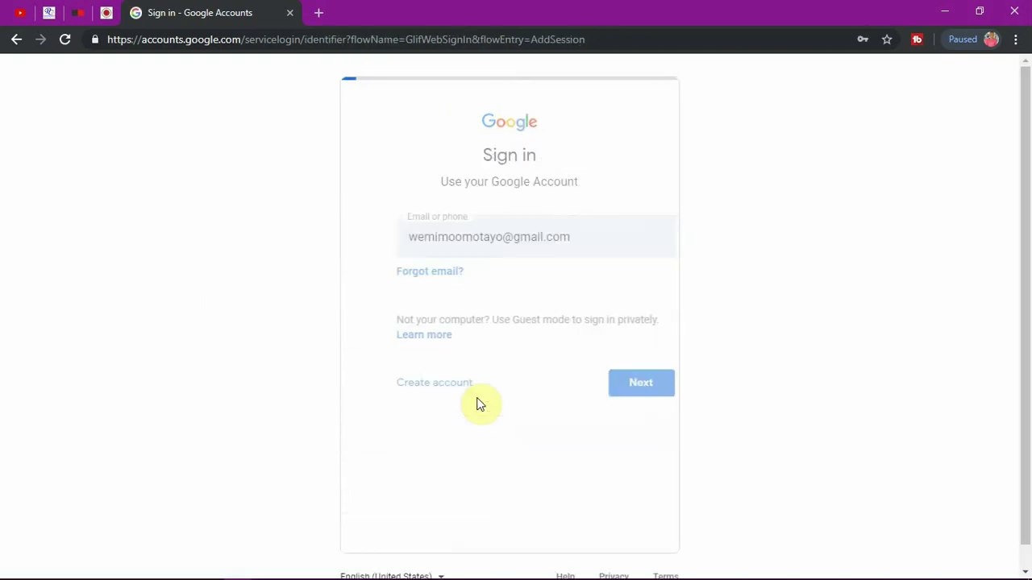
{"action": "left_click", "coordinate": [409, 441]}
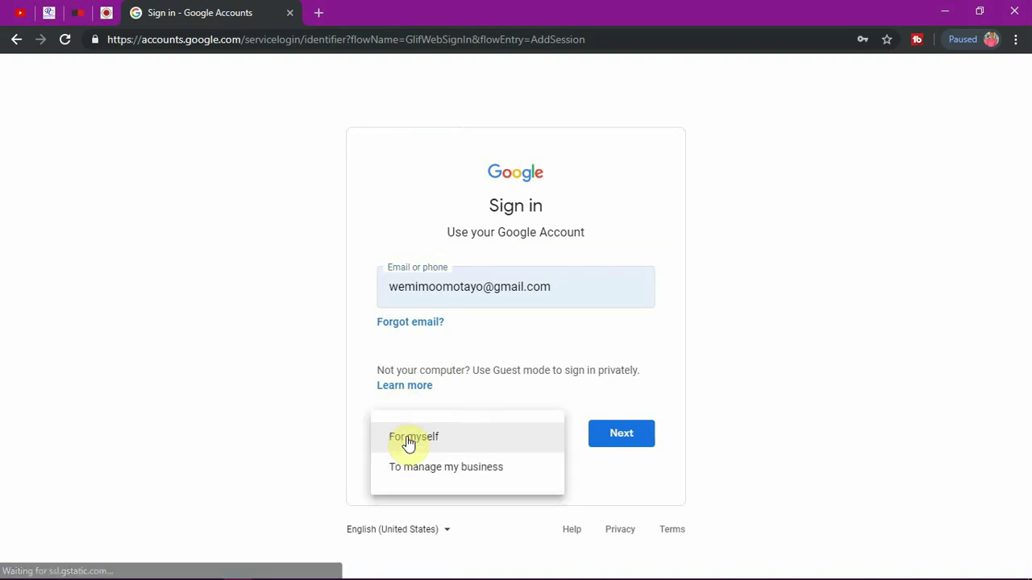
{"action": "left_click", "coordinate": [436, 443]}
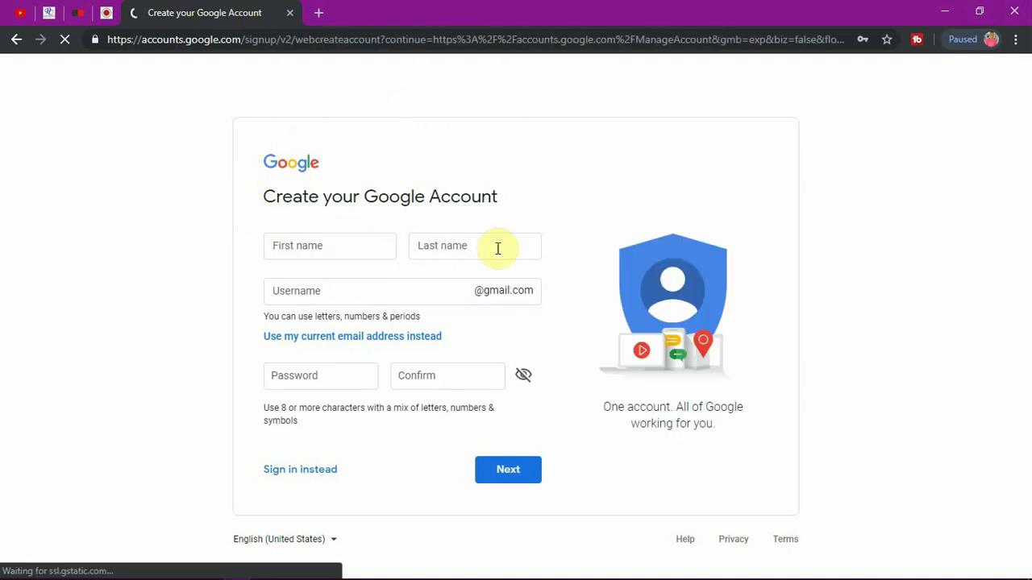
{"action": "left_click", "coordinate": [304, 247]}
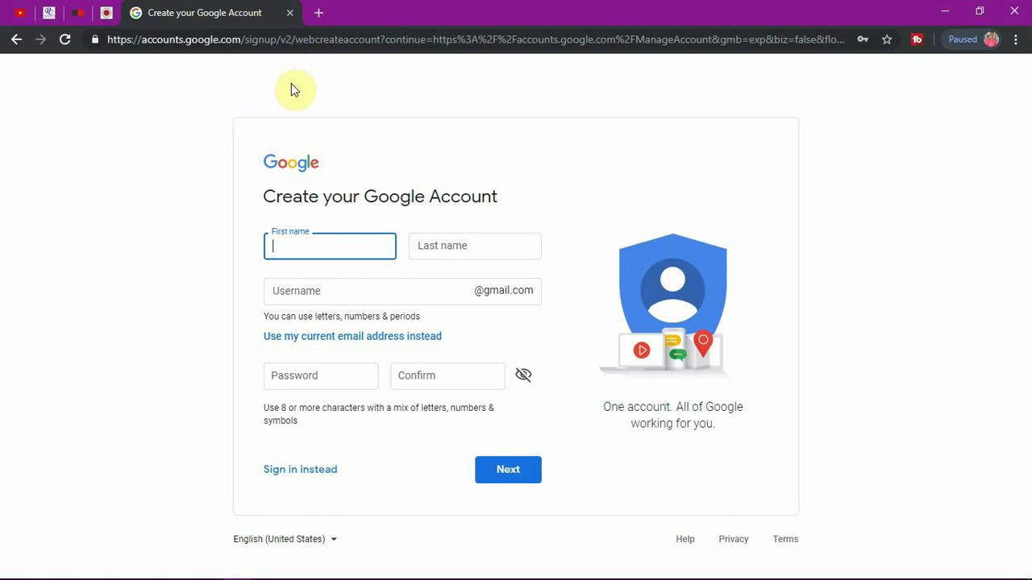
Step: Sign in to gmail.com in a new tab with the existing account and its password, then open a blank tab
{"action": "left_click", "coordinate": [319, 13]}
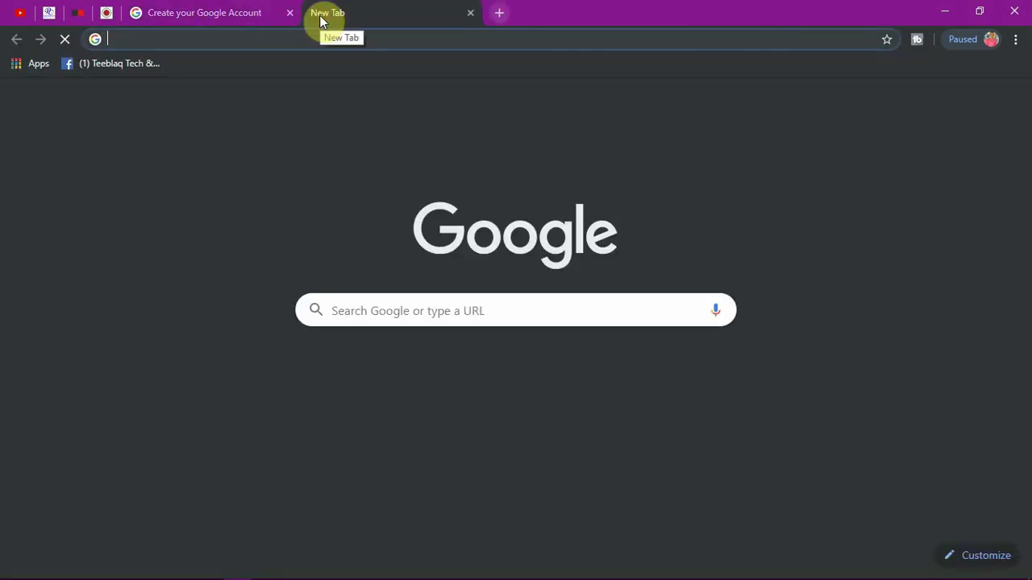
{"action": "type", "text": "gm"}
{"action": "key", "text": "Return"}
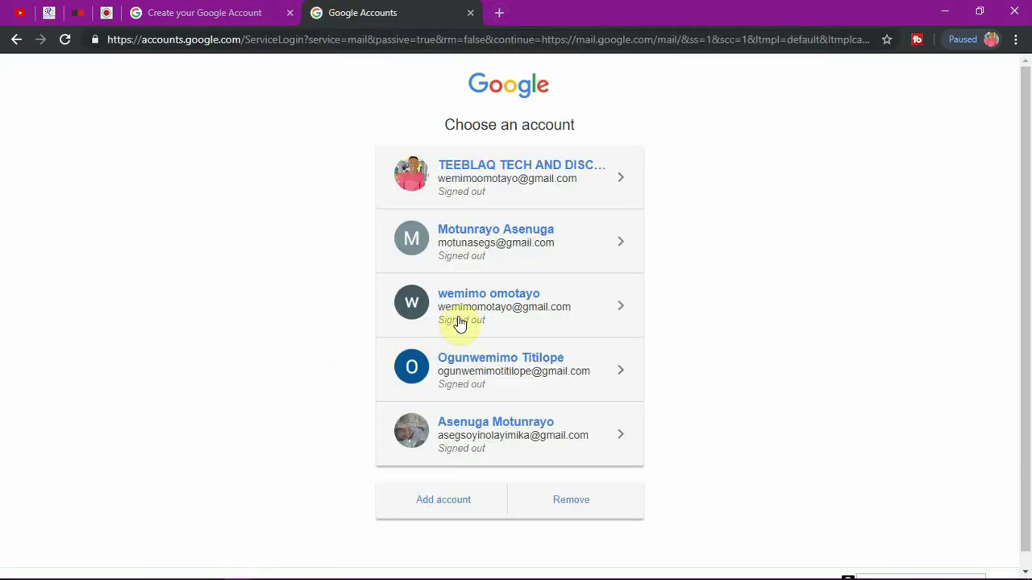
{"action": "left_click", "coordinate": [494, 314]}
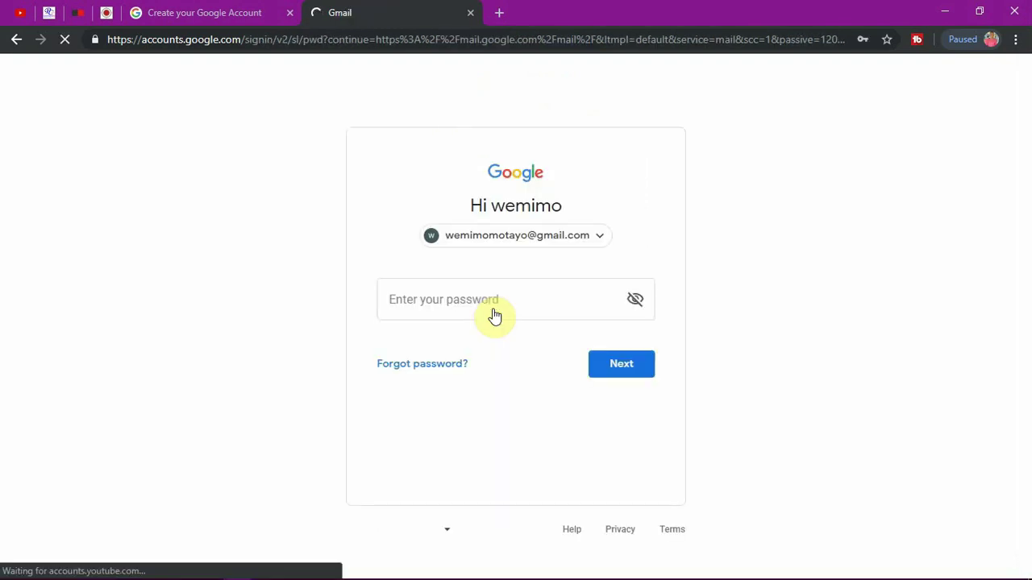
{"action": "left_click", "coordinate": [466, 296]}
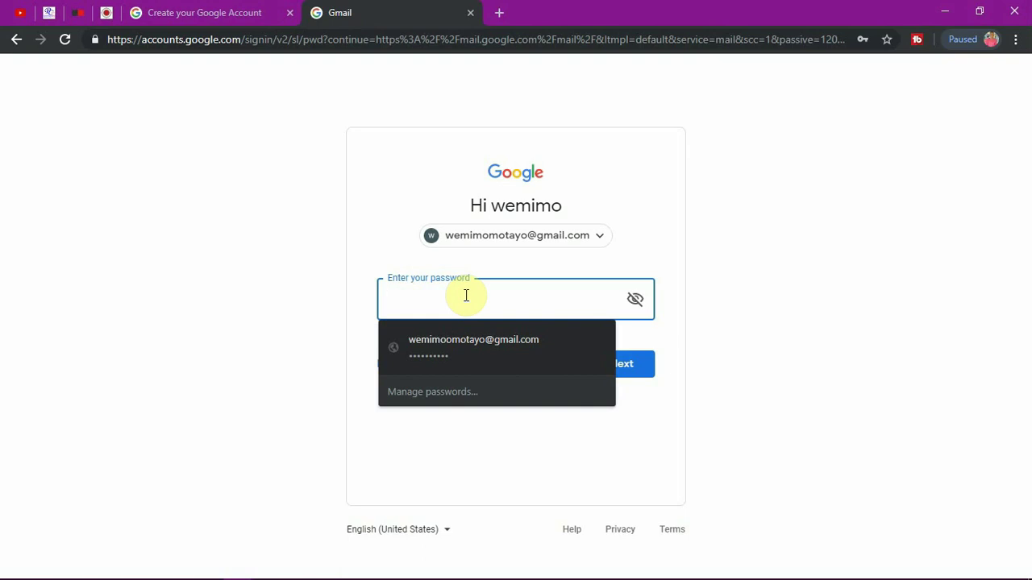
{"action": "type", "text": "••"}
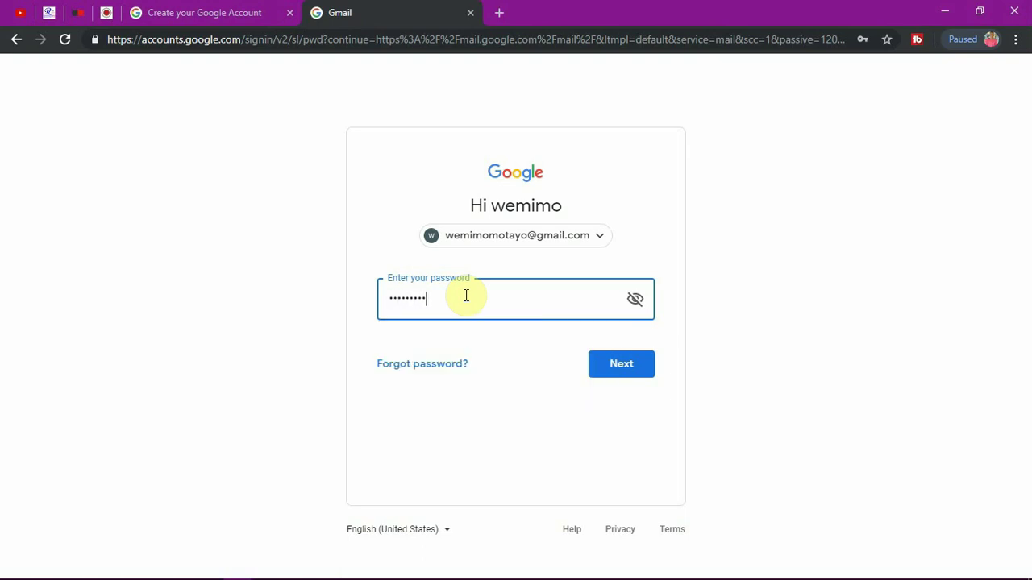
{"action": "left_click", "coordinate": [618, 368]}
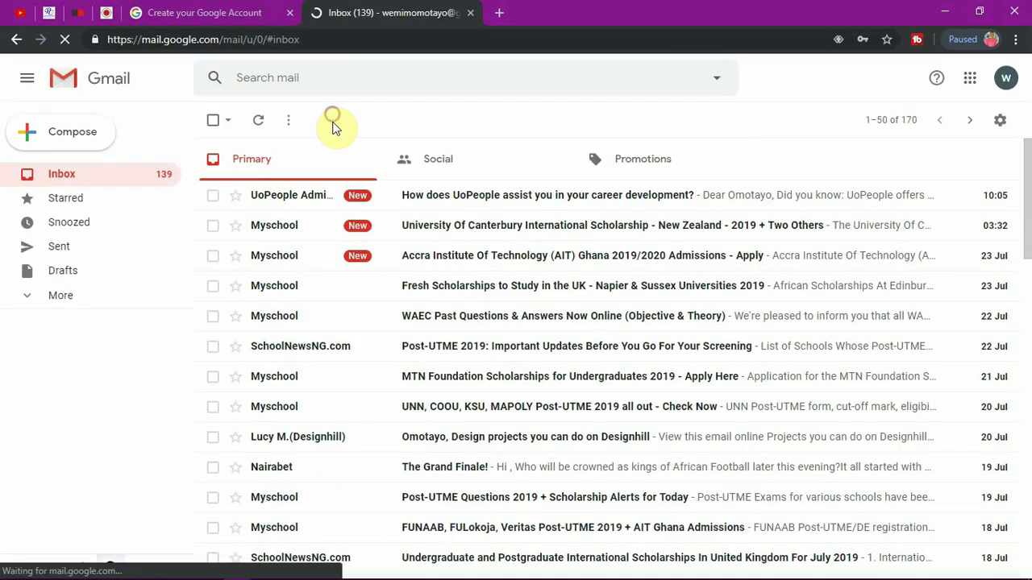
{"action": "left_click", "coordinate": [500, 17]}
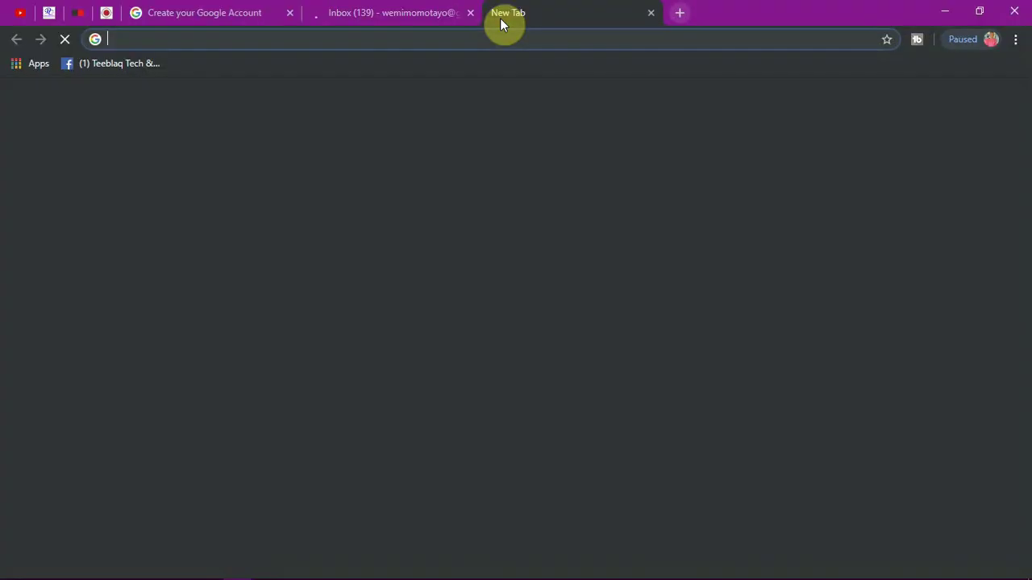
Step: Go to youtube.com and check its account options
{"action": "type", "text": "yu"}
{"action": "key", "text": "BackSpace"}
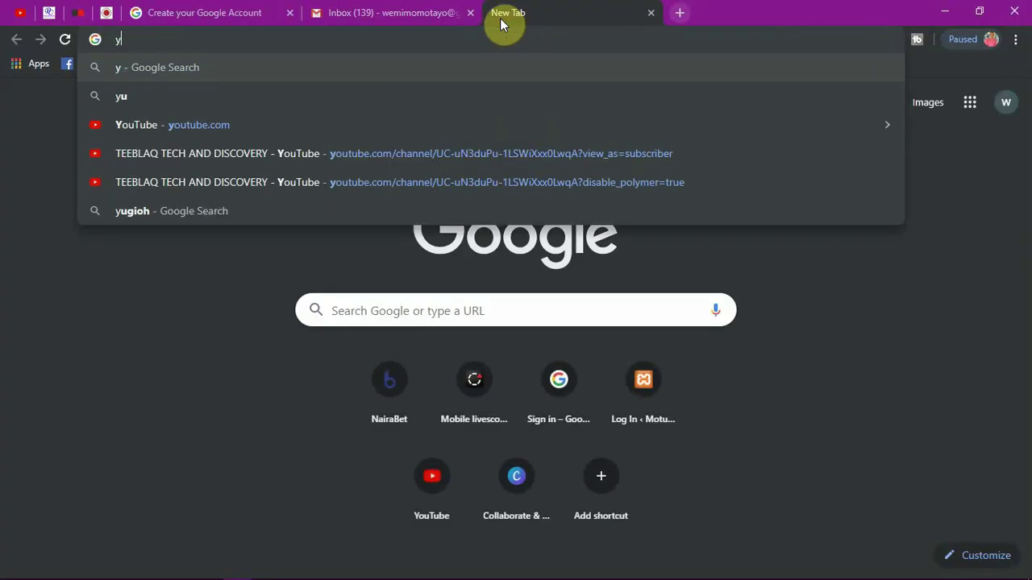
{"action": "type", "text": "outu"}
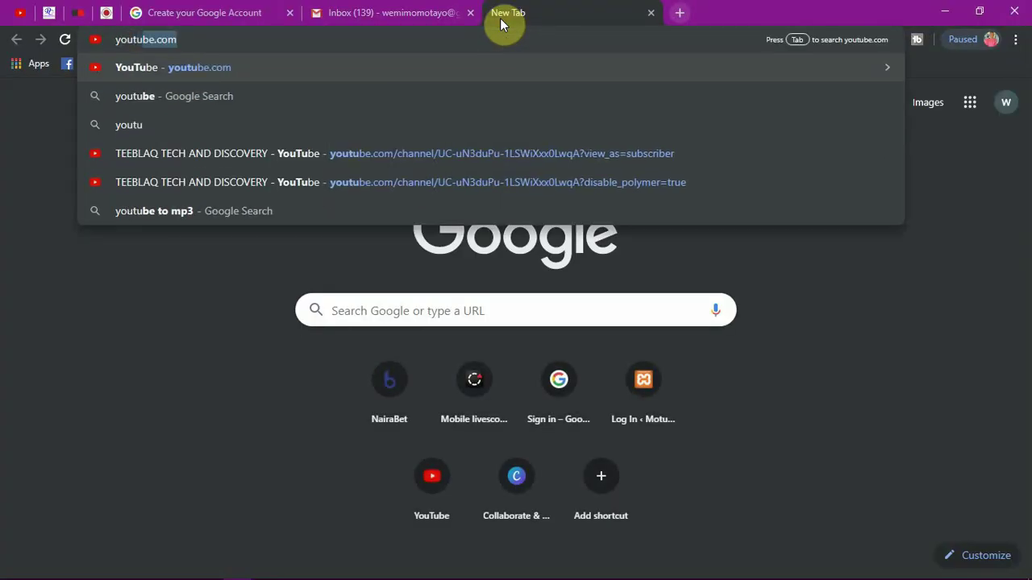
{"action": "key", "text": "Return"}
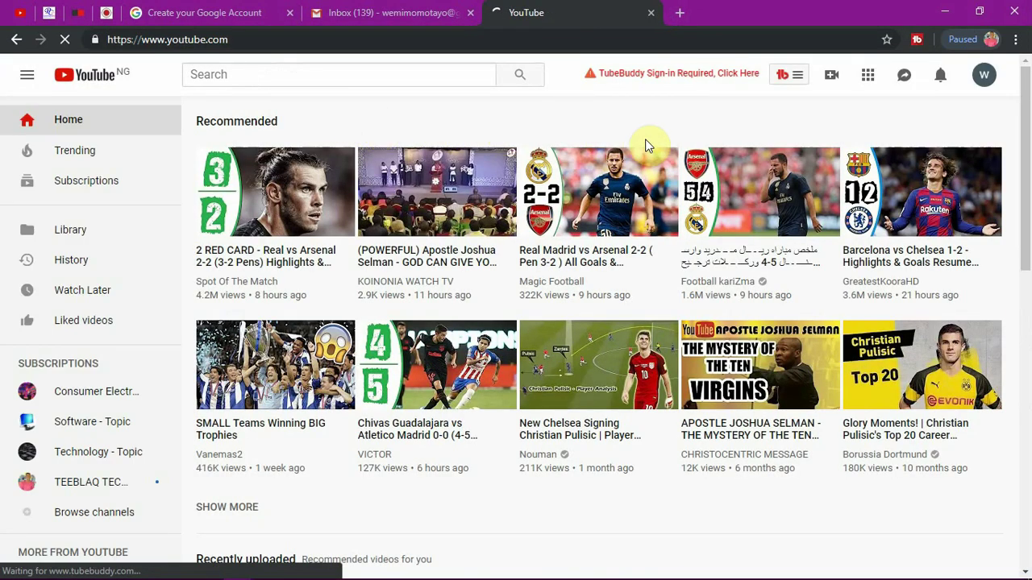
{"action": "left_click", "coordinate": [983, 74]}
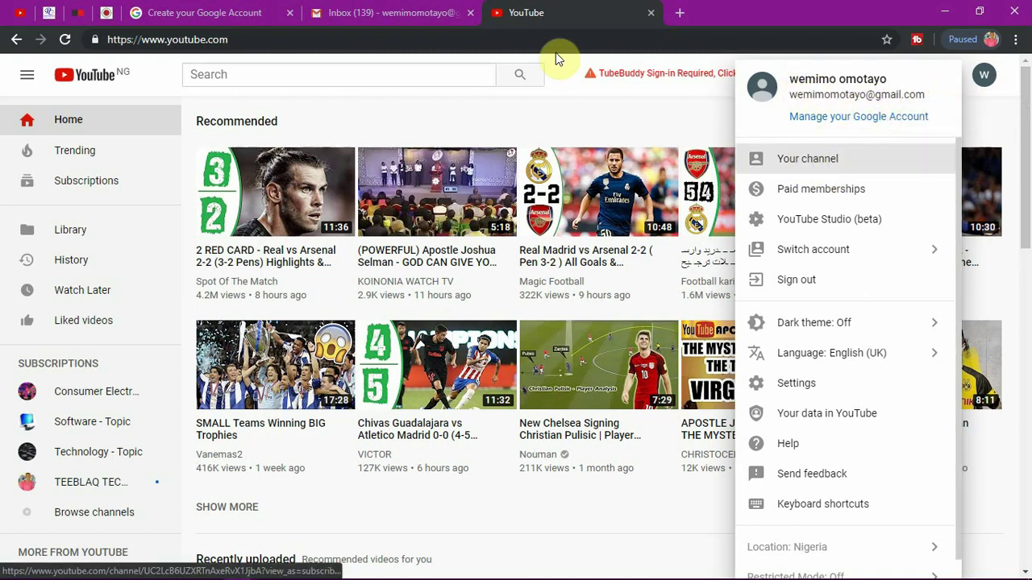
Step: Sign out of the current Google account in Gmail and reload the YouTube page
{"action": "left_click", "coordinate": [371, 14]}
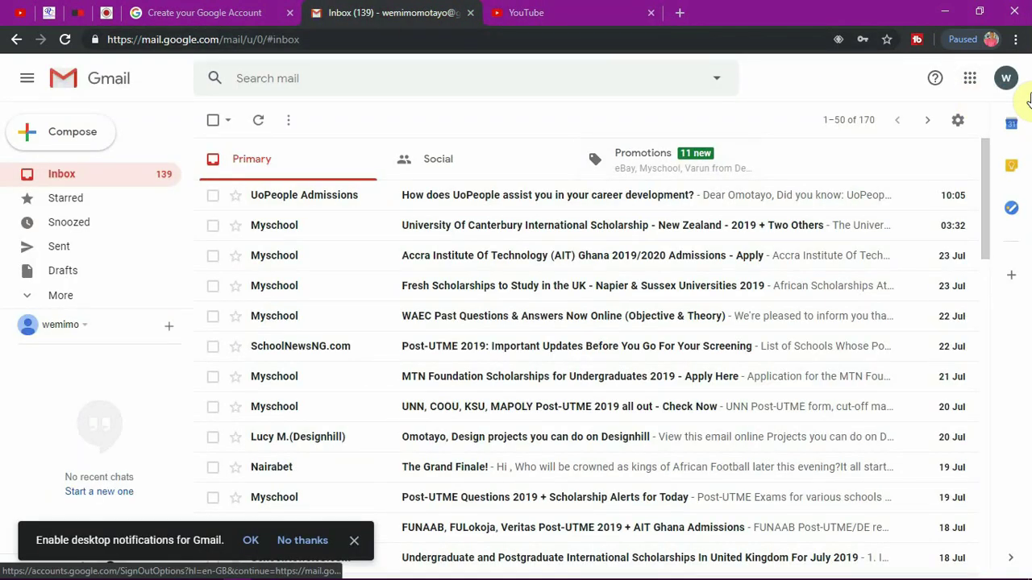
{"action": "left_click", "coordinate": [1006, 78]}
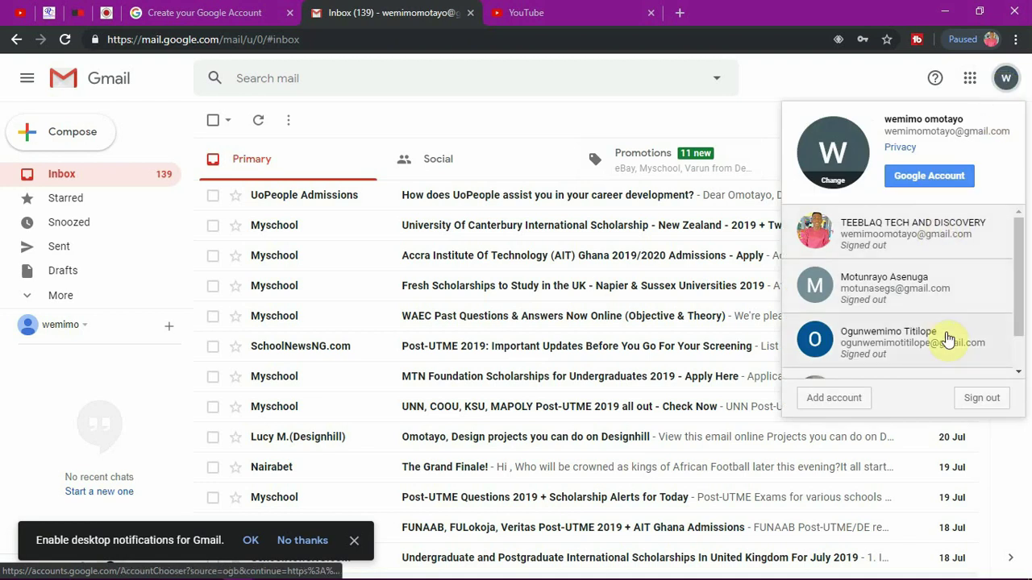
{"action": "left_click", "coordinate": [978, 395]}
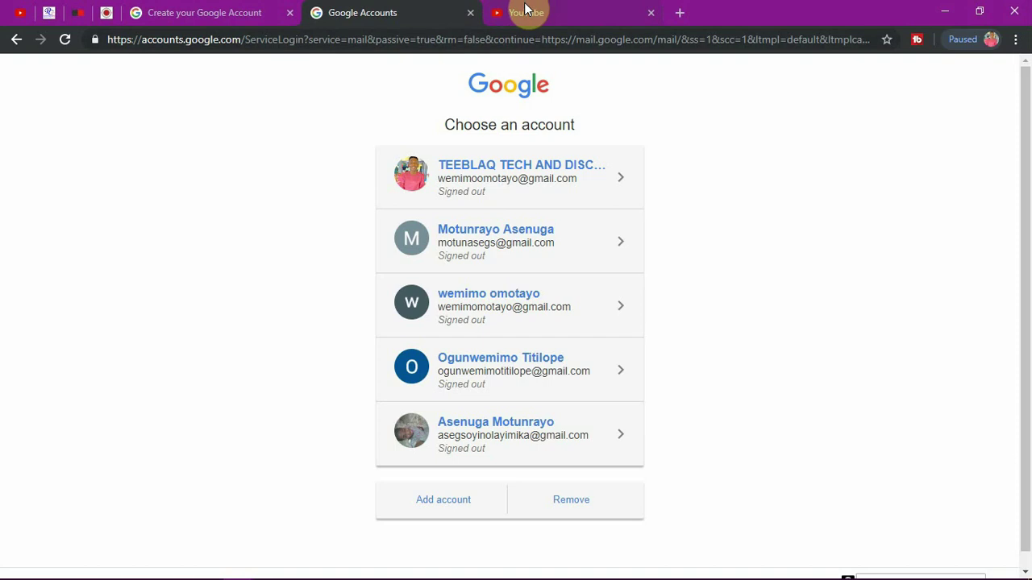
{"action": "left_click", "coordinate": [526, 11]}
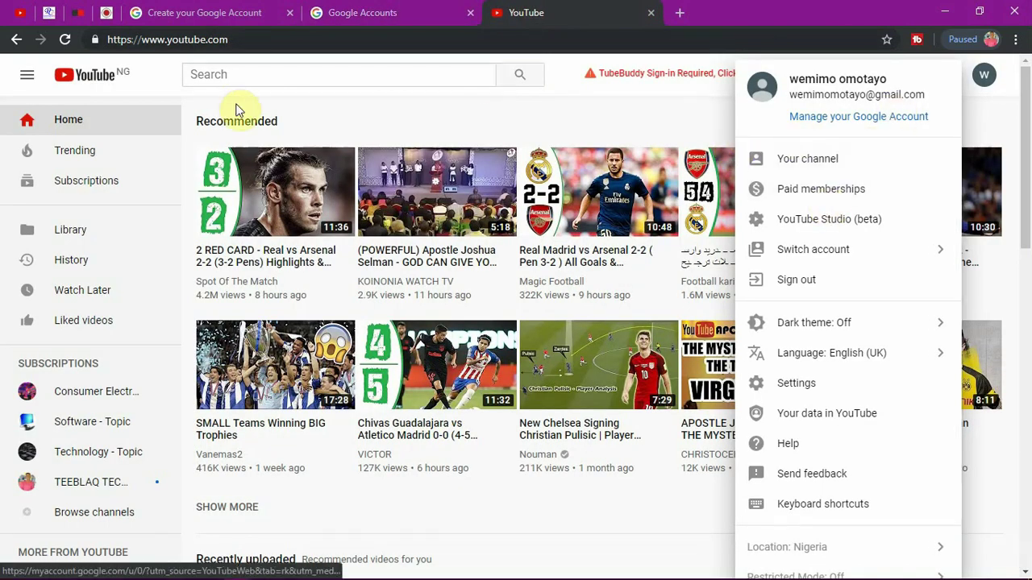
{"action": "left_click", "coordinate": [66, 42]}
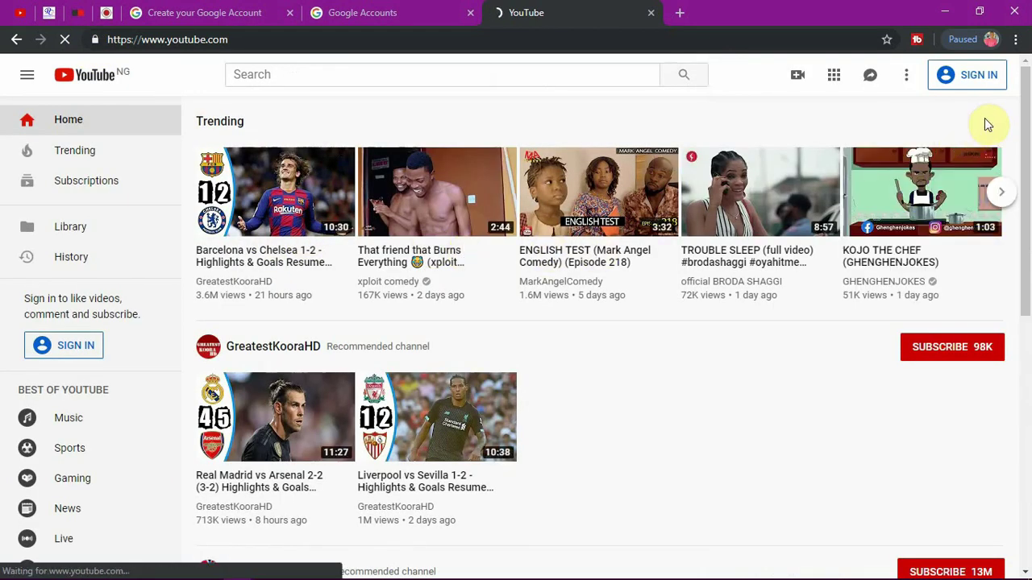
Step: Sign in to YouTube with the existing account and close the leftover Google Accounts tab
{"action": "left_click", "coordinate": [950, 82]}
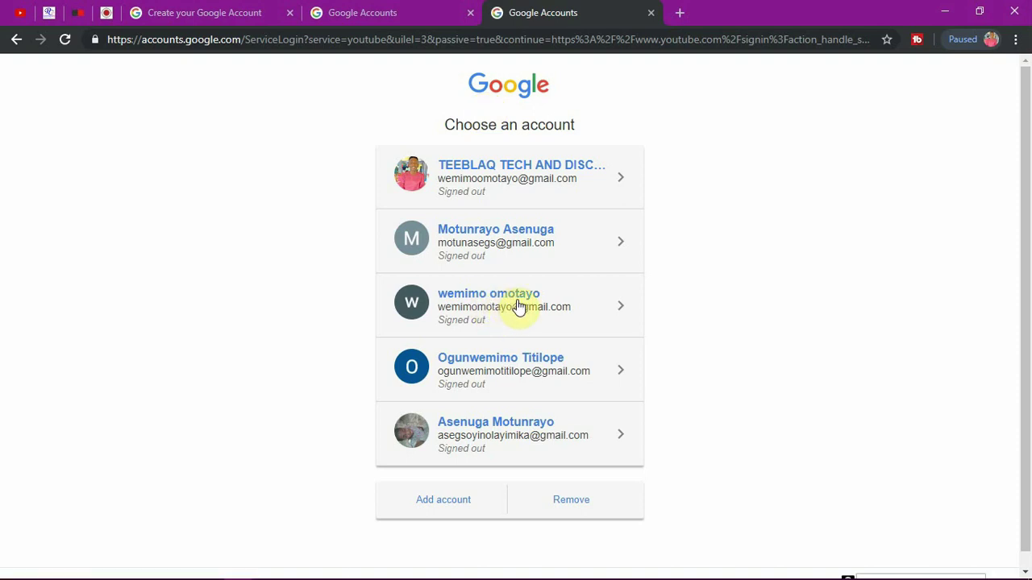
{"action": "left_click", "coordinate": [518, 305]}
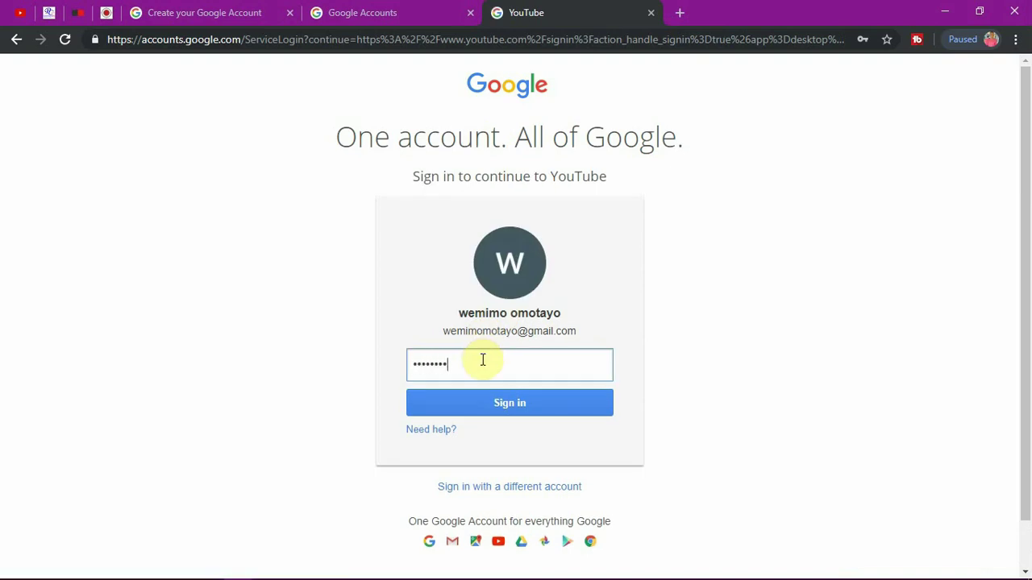
{"action": "key", "text": "Return"}
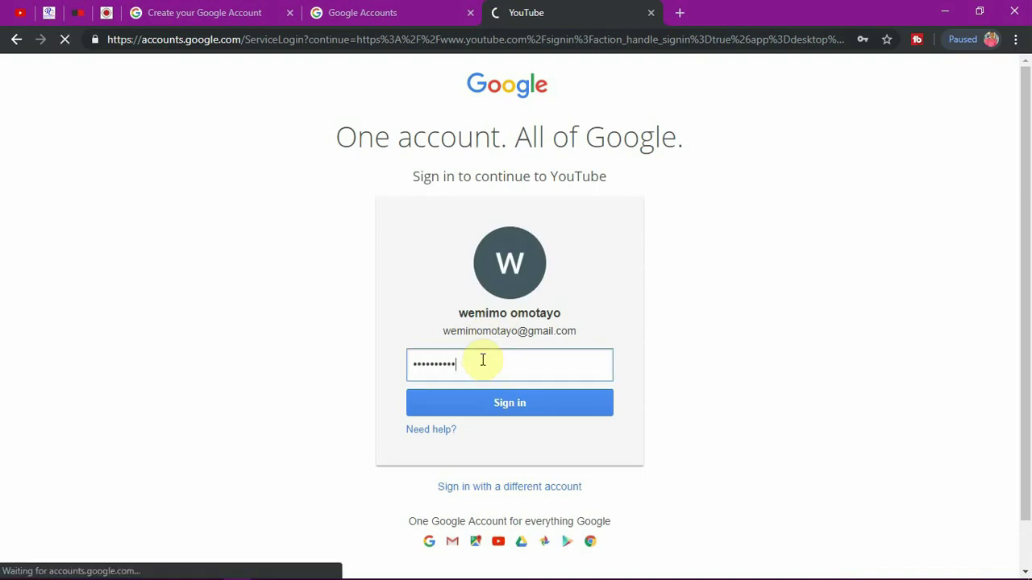
{"action": "left_click", "coordinate": [498, 411]}
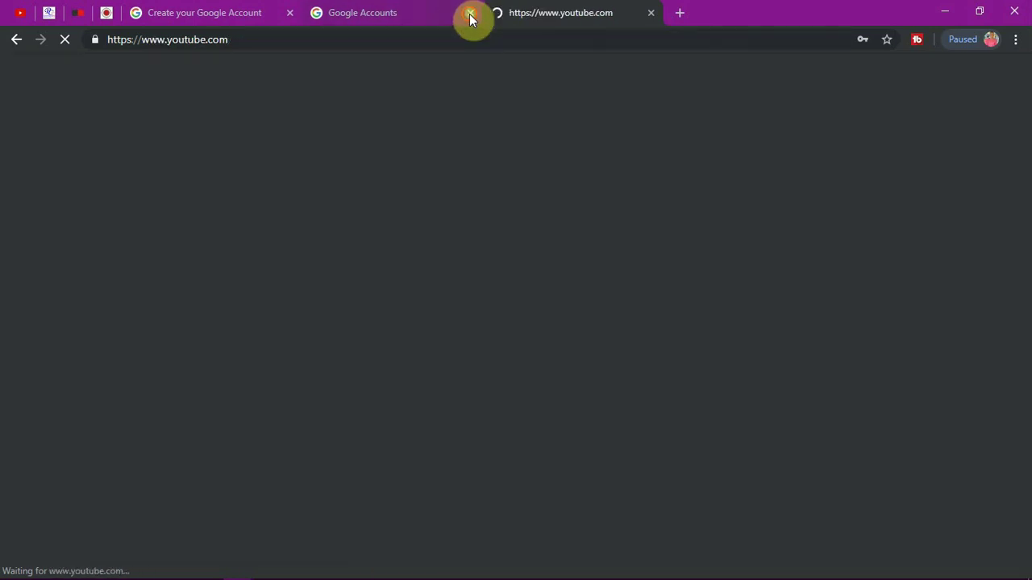
{"action": "left_click", "coordinate": [471, 15]}
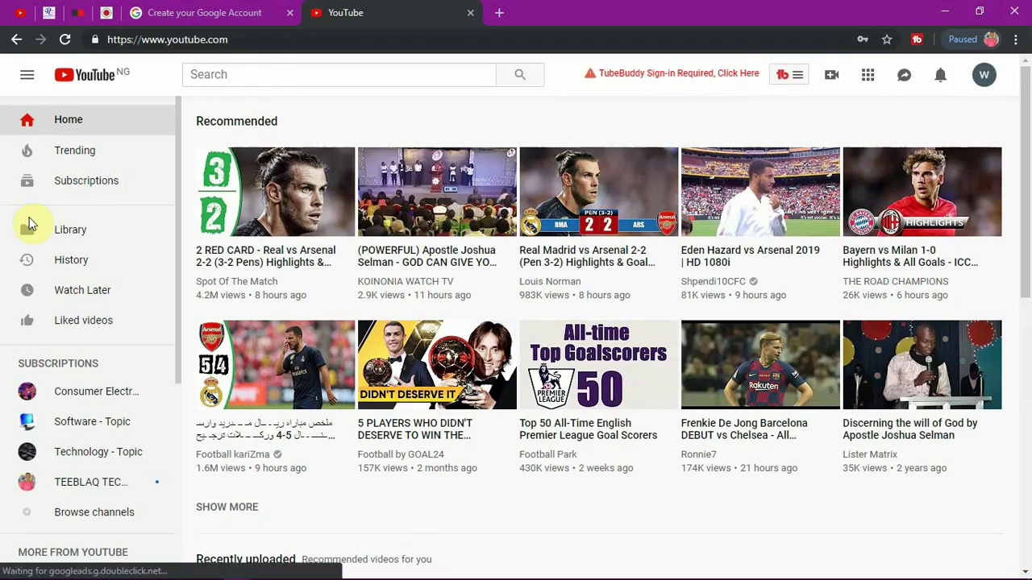
Step: Check the account menu's Switch account list, then go to Your channel
{"action": "left_click", "coordinate": [990, 80]}
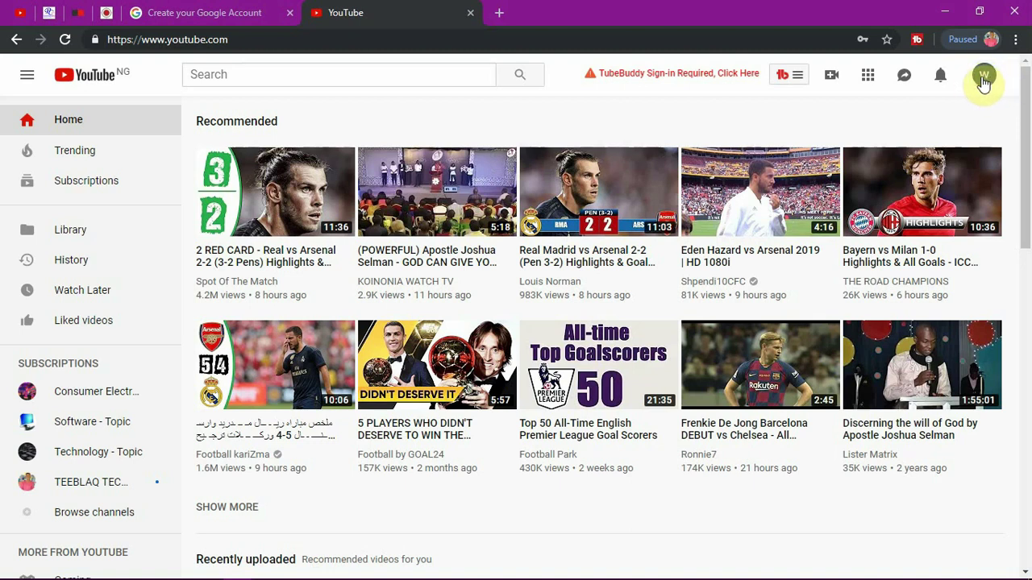
{"action": "left_click", "coordinate": [983, 78]}
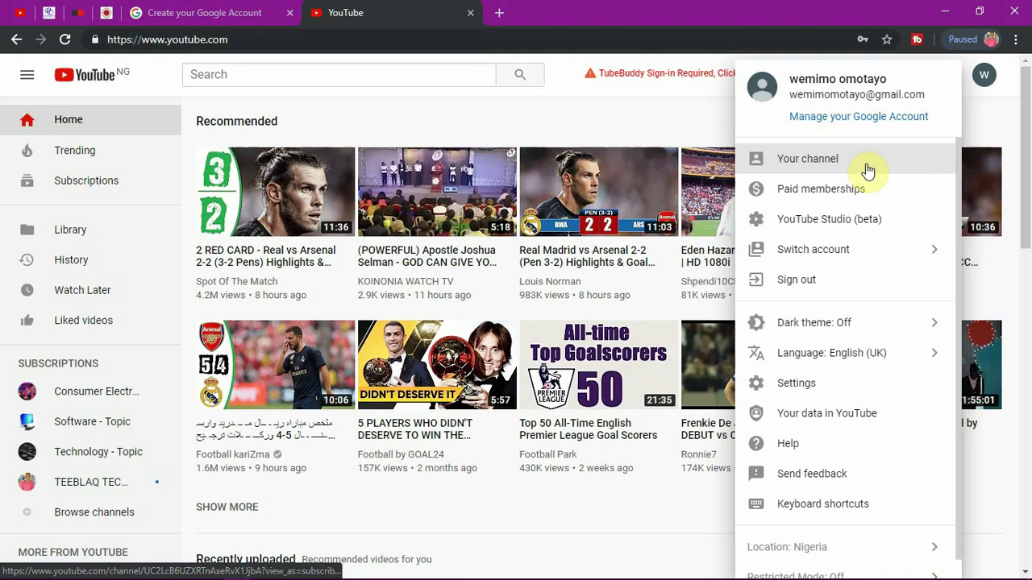
{"action": "left_click", "coordinate": [846, 251]}
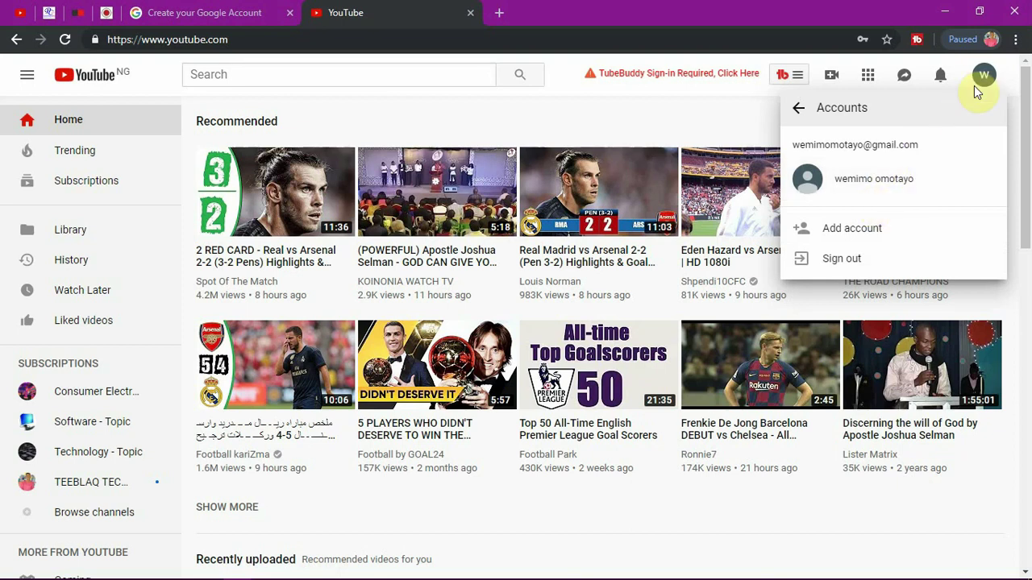
{"action": "left_click", "coordinate": [798, 108]}
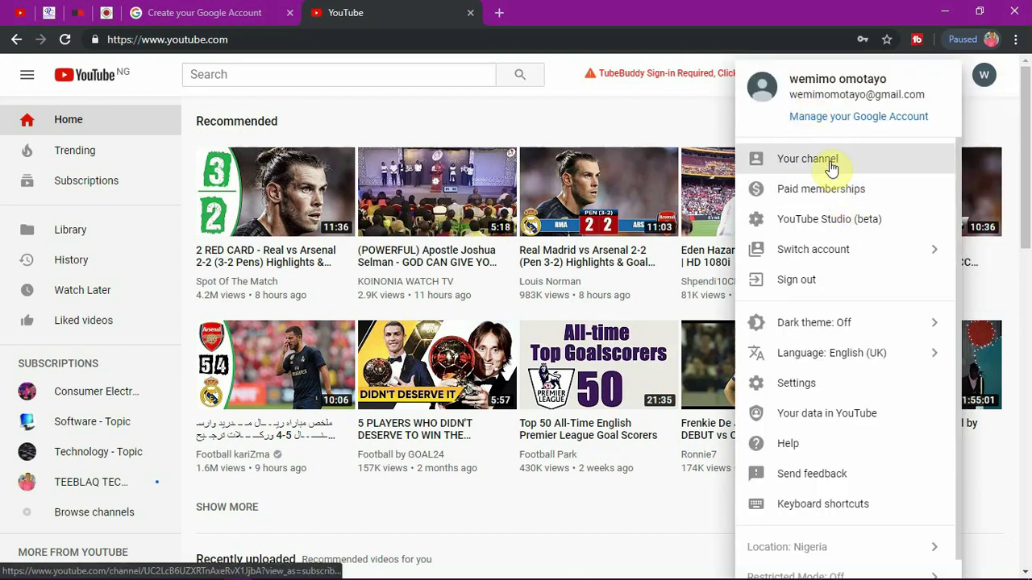
{"action": "left_click", "coordinate": [831, 166]}
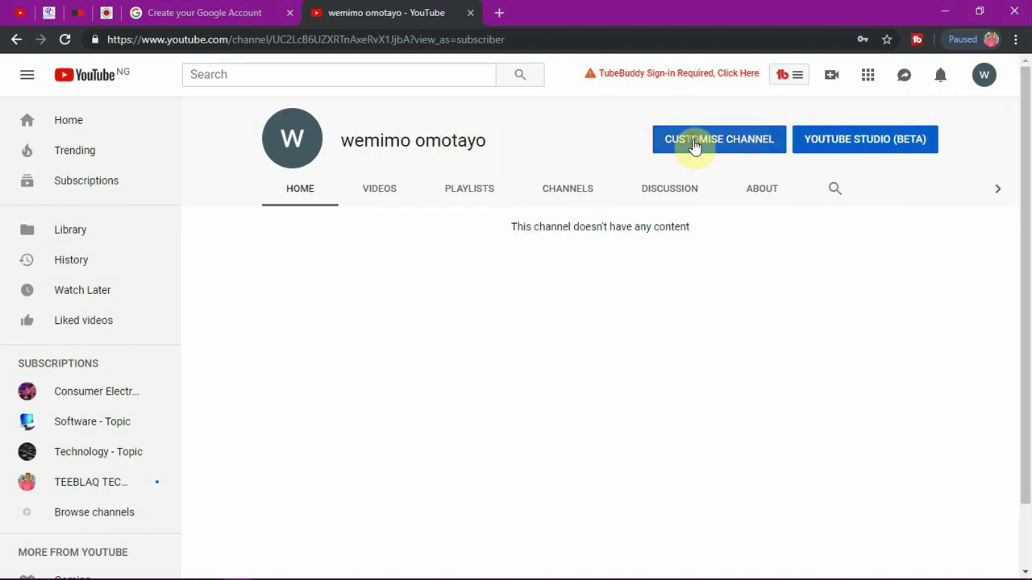
Step: Edit the channel icon from Customise Channel, reaching Google About me's photo upload picker
{"action": "left_click", "coordinate": [694, 148]}
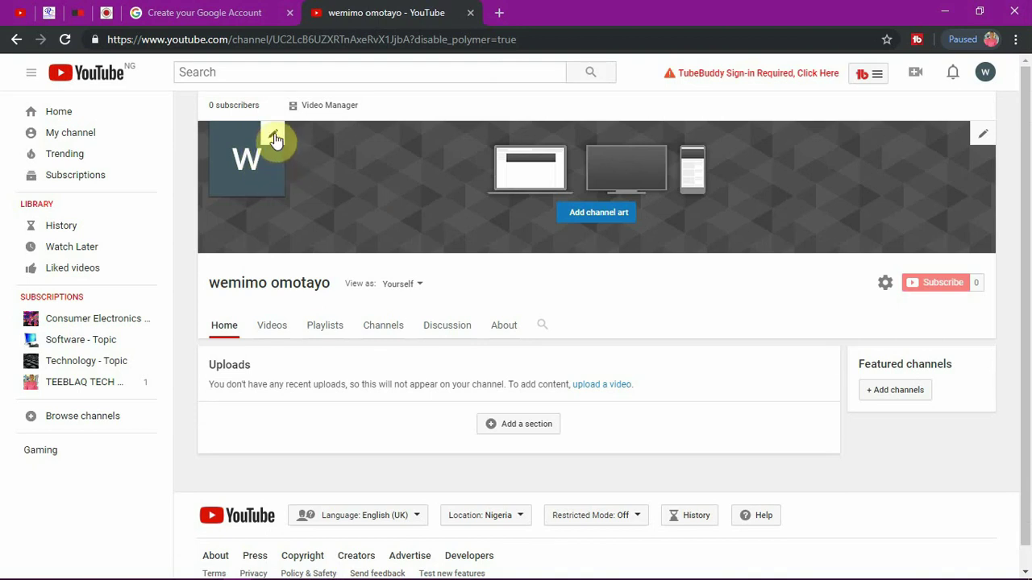
{"action": "left_click", "coordinate": [274, 136]}
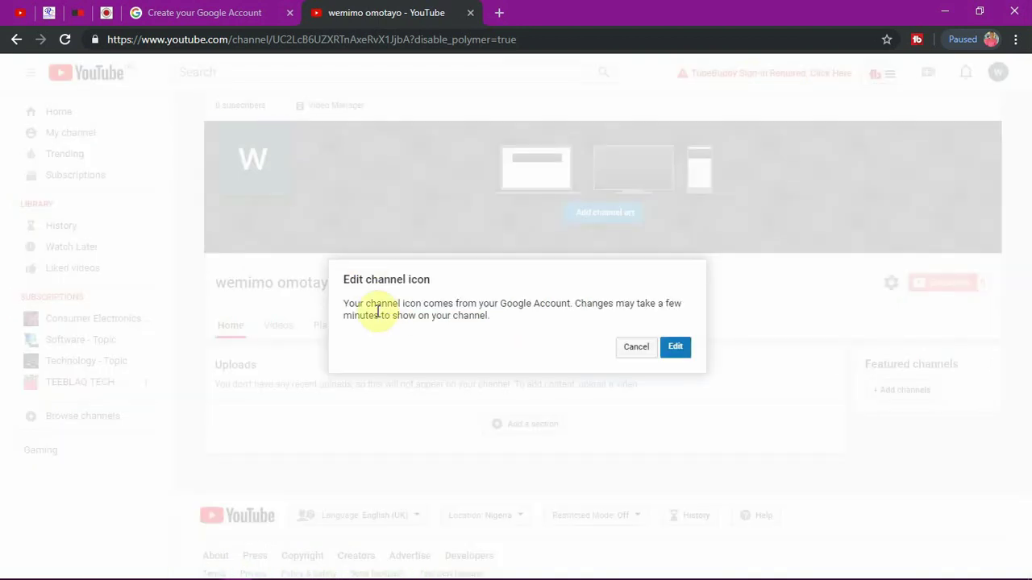
{"action": "left_click", "coordinate": [681, 349]}
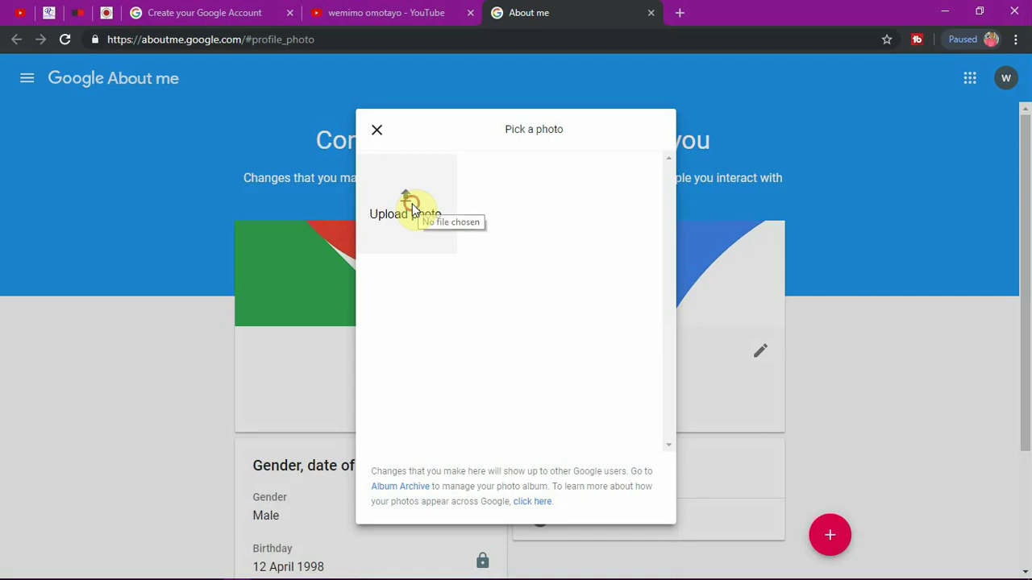
{"action": "left_click", "coordinate": [411, 205]}
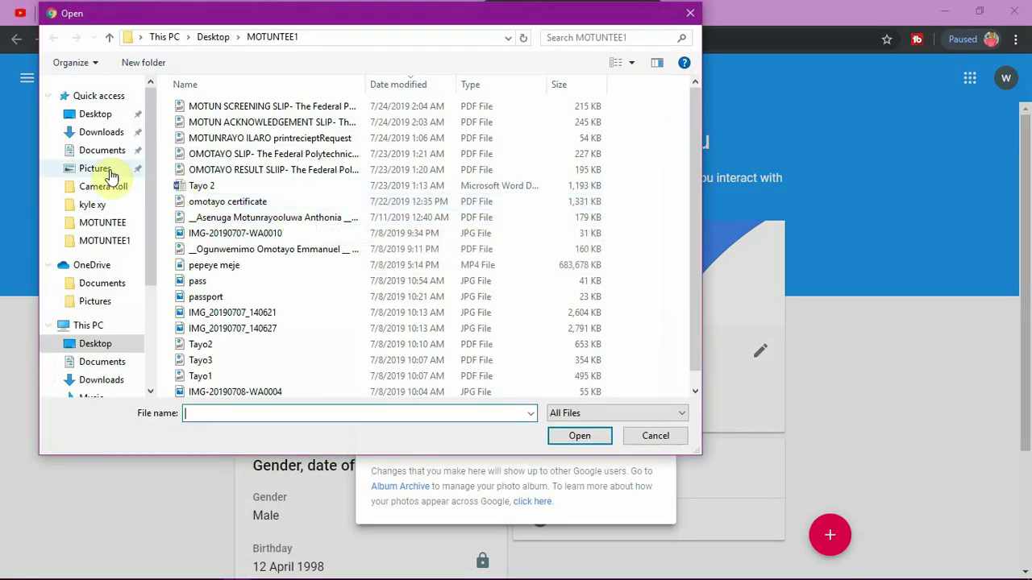
Step: Upload the photo of the man in the red tie from the Pictures folder
{"action": "left_click", "coordinate": [101, 170]}
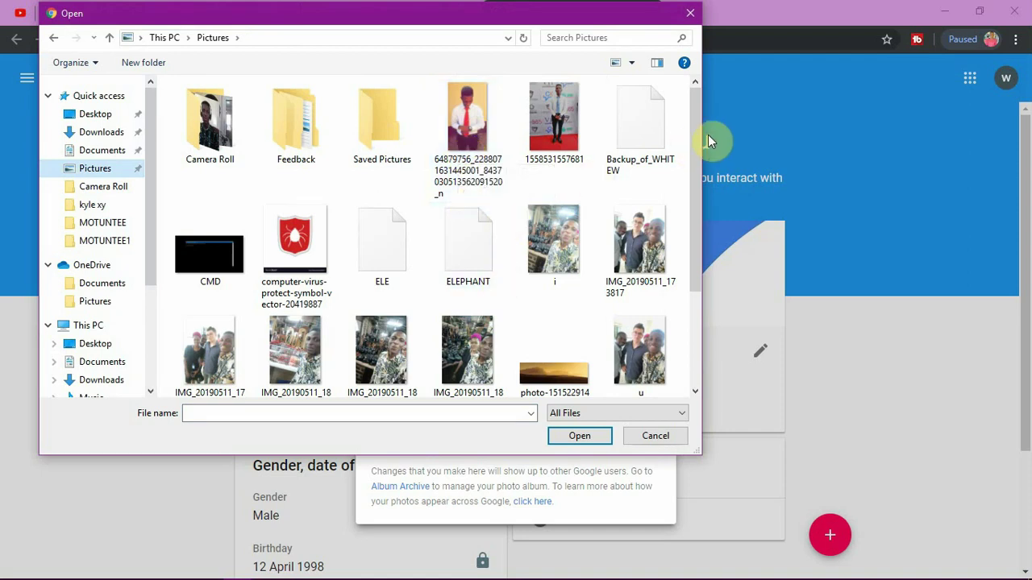
{"action": "left_click_drag", "start_coordinate": [696, 138], "coordinate": [685, 248]}
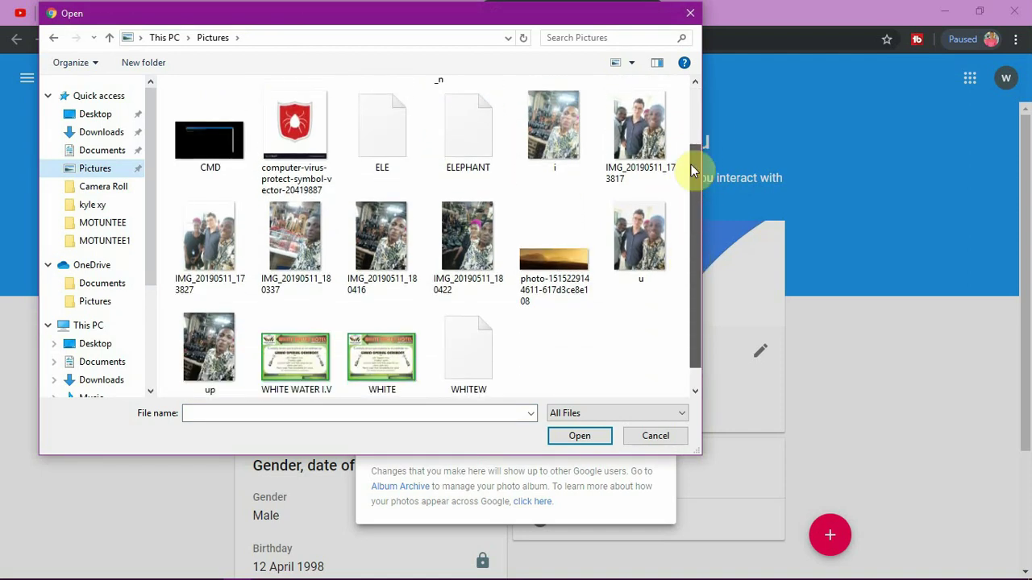
{"action": "left_click_drag", "start_coordinate": [690, 169], "coordinate": [687, 121]}
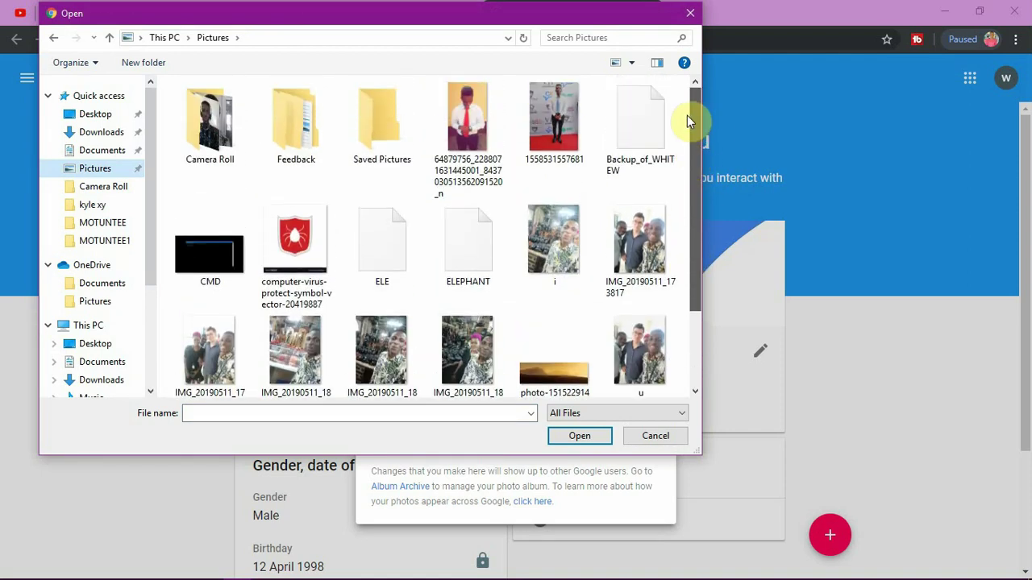
{"action": "left_click", "coordinate": [461, 121]}
{"action": "left_click", "coordinate": [577, 436]}
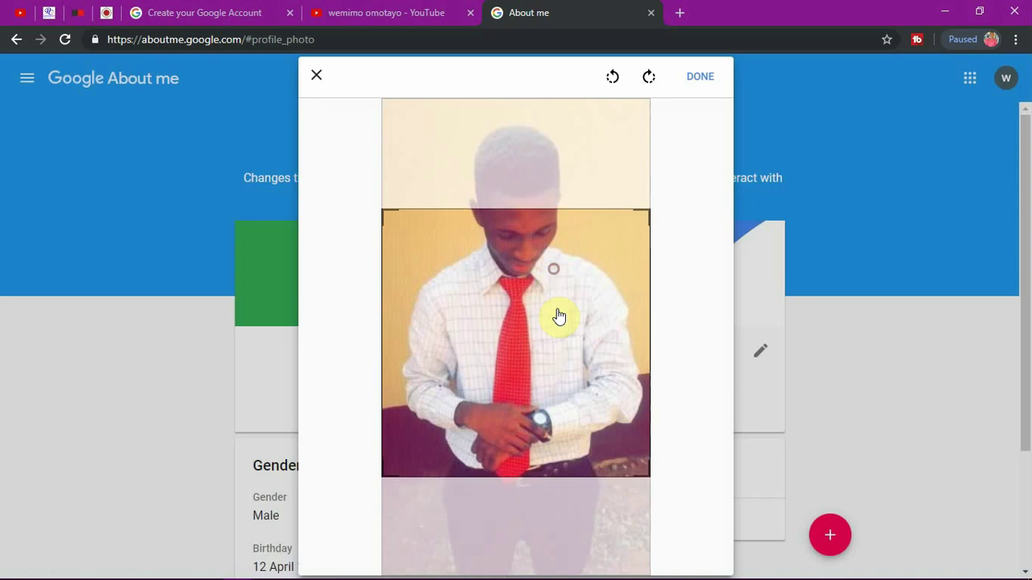
Step: Crop the photo around the face, save it as the profile picture, and return to YouTube
{"action": "left_click_drag", "start_coordinate": [559, 316], "coordinate": [555, 212]}
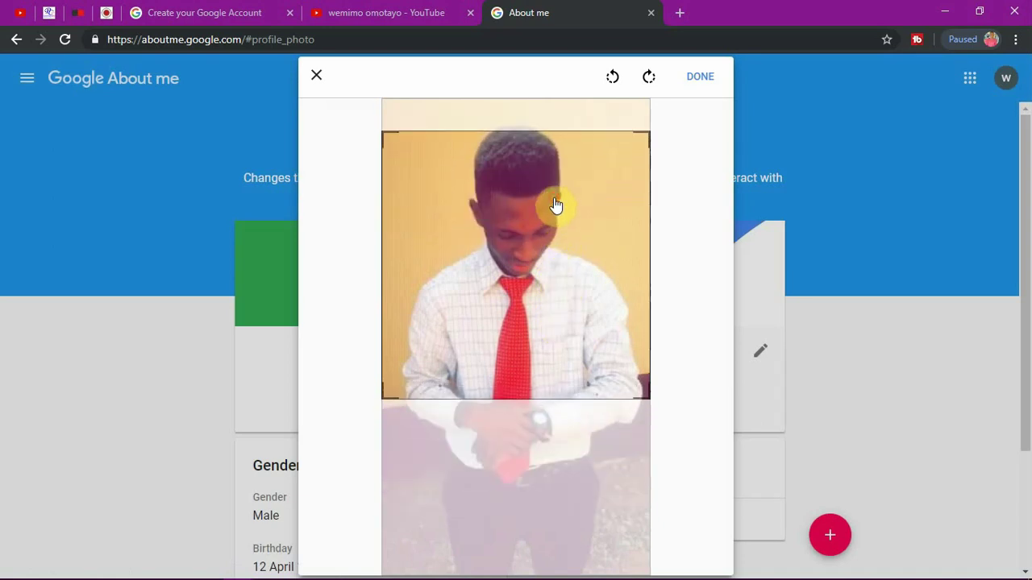
{"action": "left_click", "coordinate": [698, 78]}
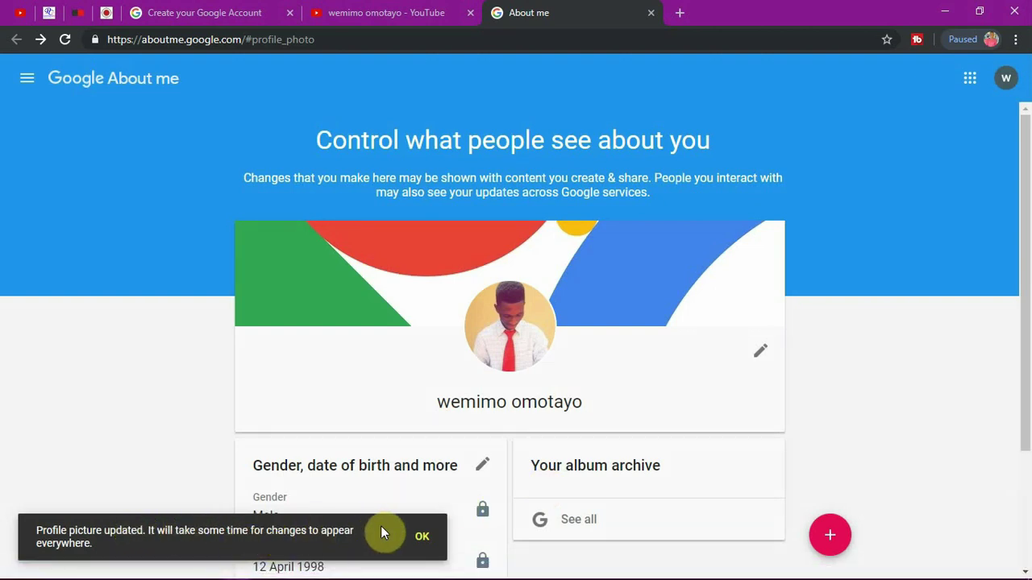
{"action": "left_click", "coordinate": [427, 538]}
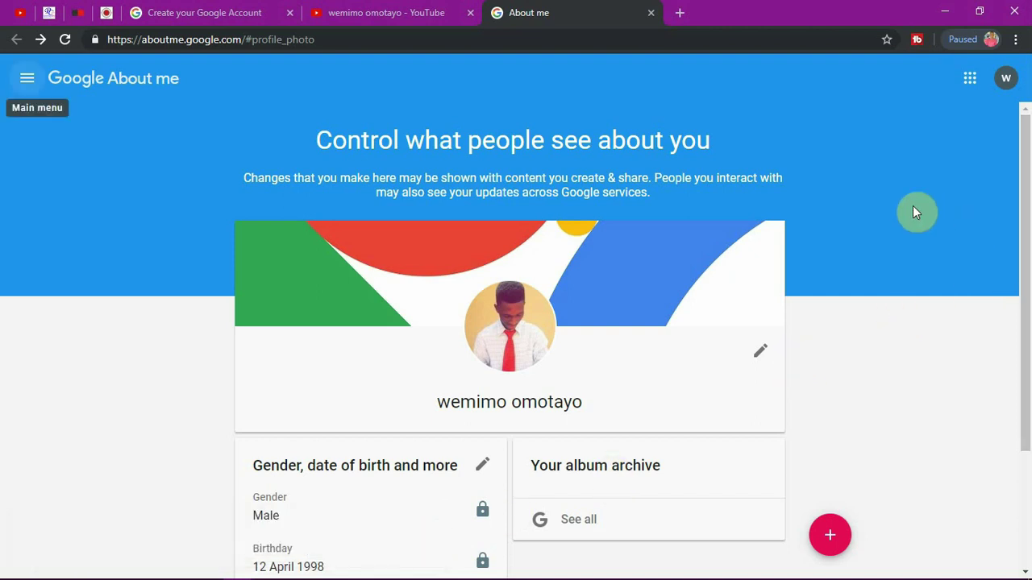
{"action": "left_click", "coordinate": [405, 9]}
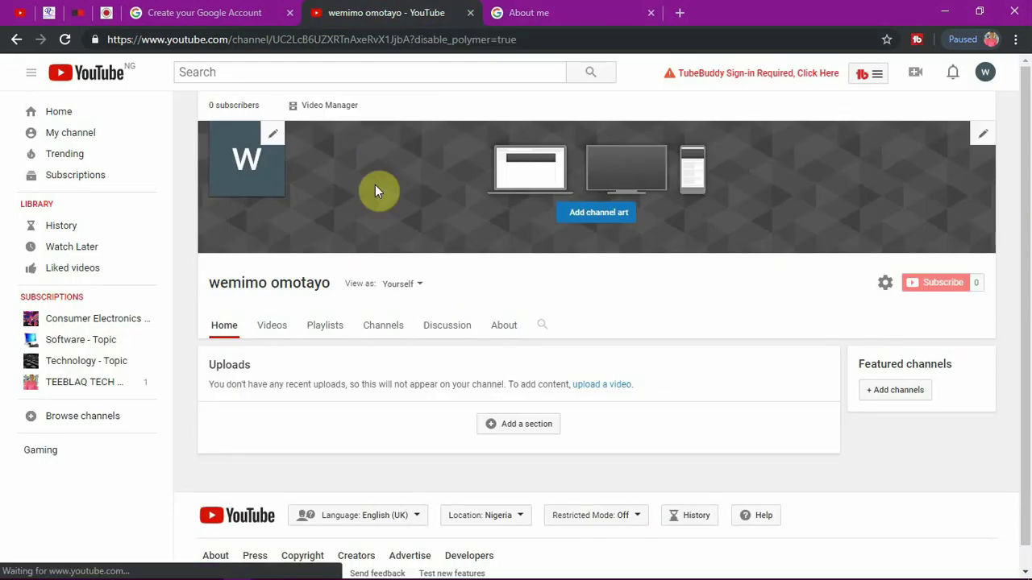
Step: Reload to show the new icon and set the turquoise beach-and-kayak gallery image as channel art
{"action": "left_click", "coordinate": [68, 45]}
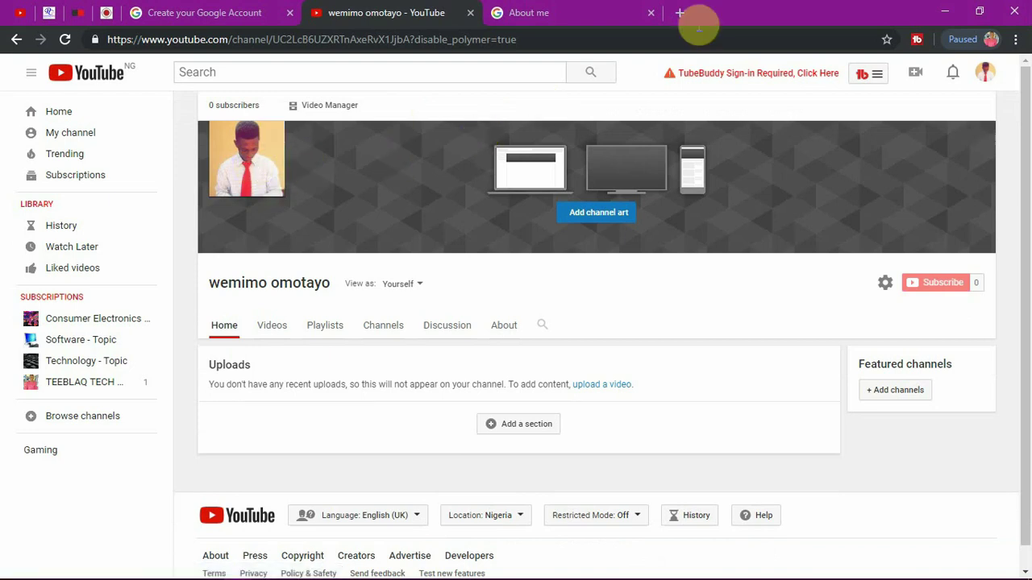
{"action": "left_click", "coordinate": [651, 13]}
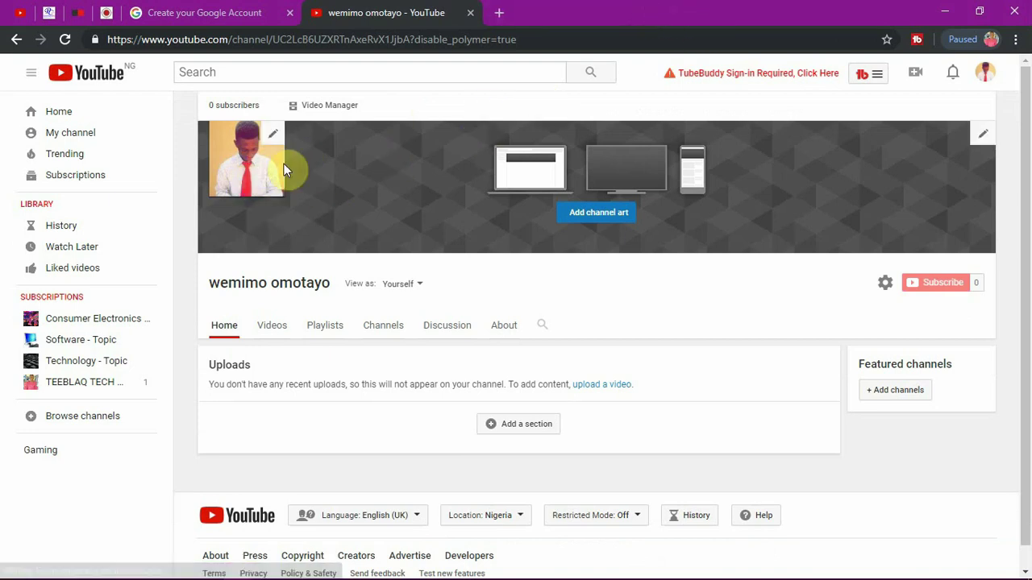
{"action": "left_click", "coordinate": [982, 137]}
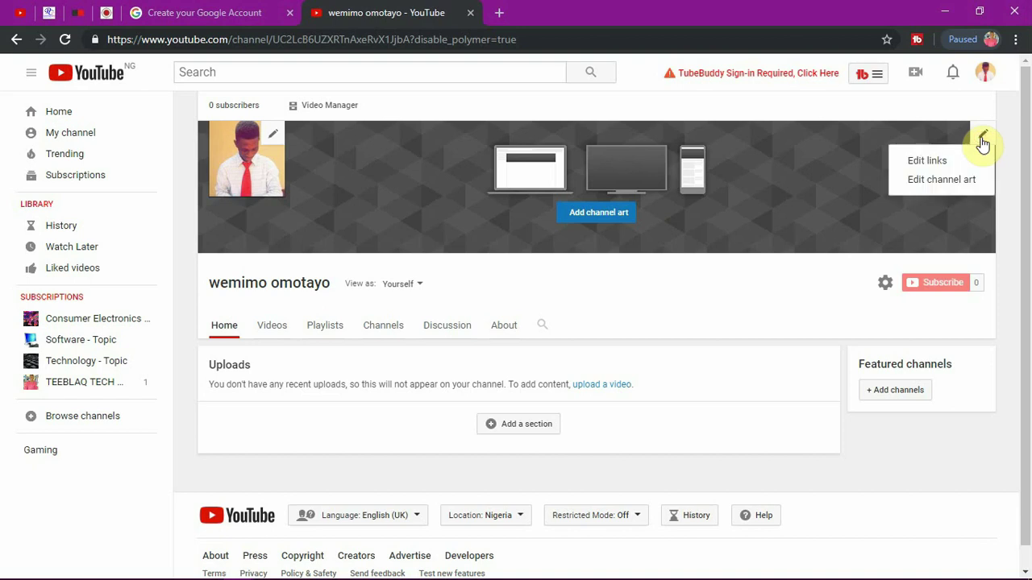
{"action": "left_click", "coordinate": [946, 179]}
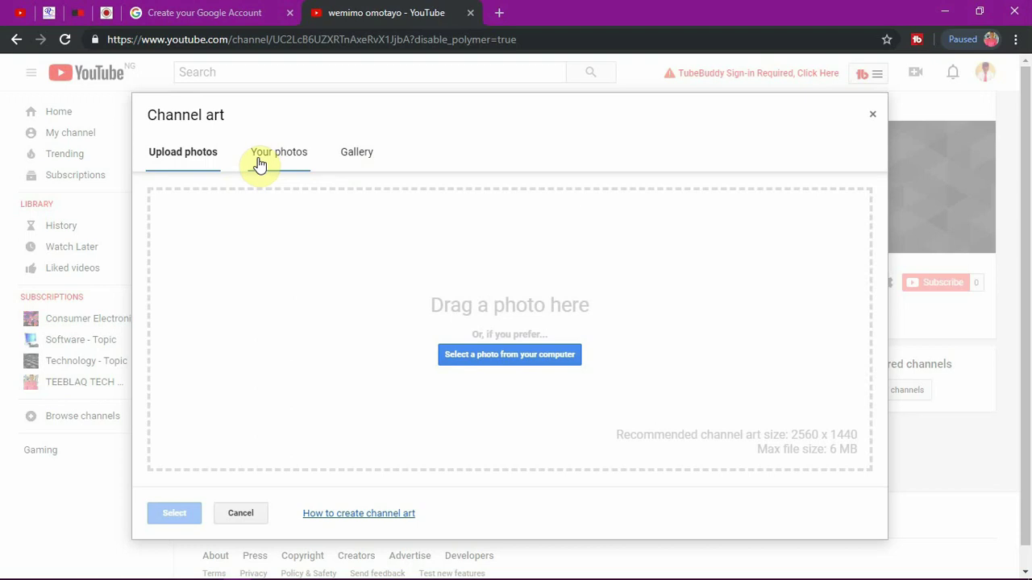
{"action": "left_click", "coordinate": [361, 162]}
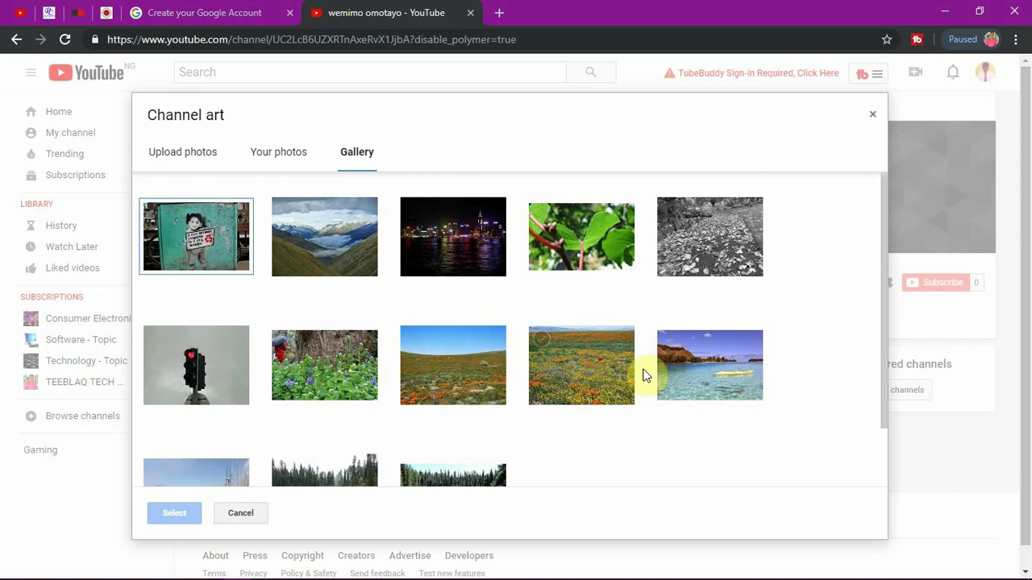
{"action": "left_click", "coordinate": [675, 371]}
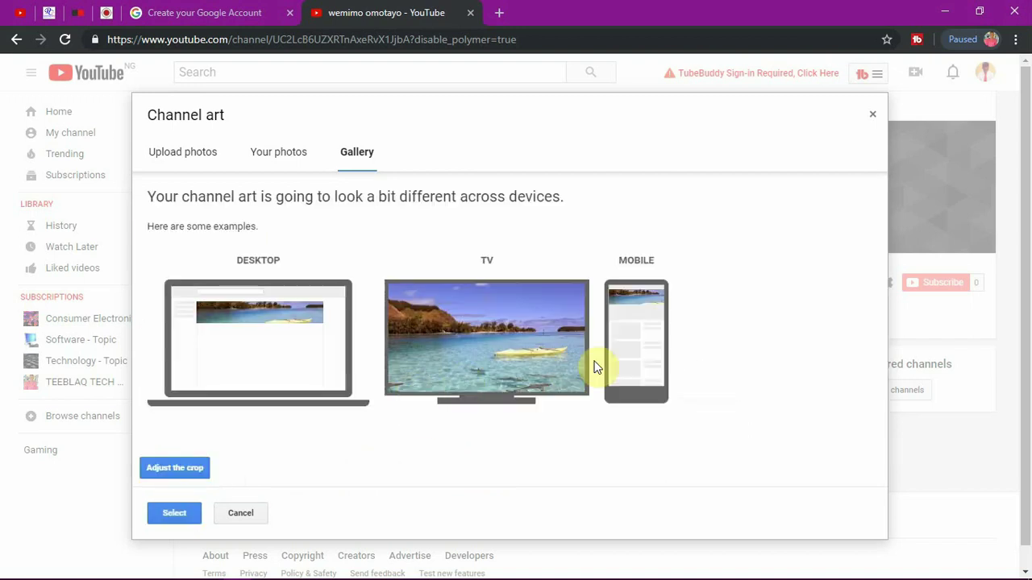
{"action": "left_click", "coordinate": [174, 514]}
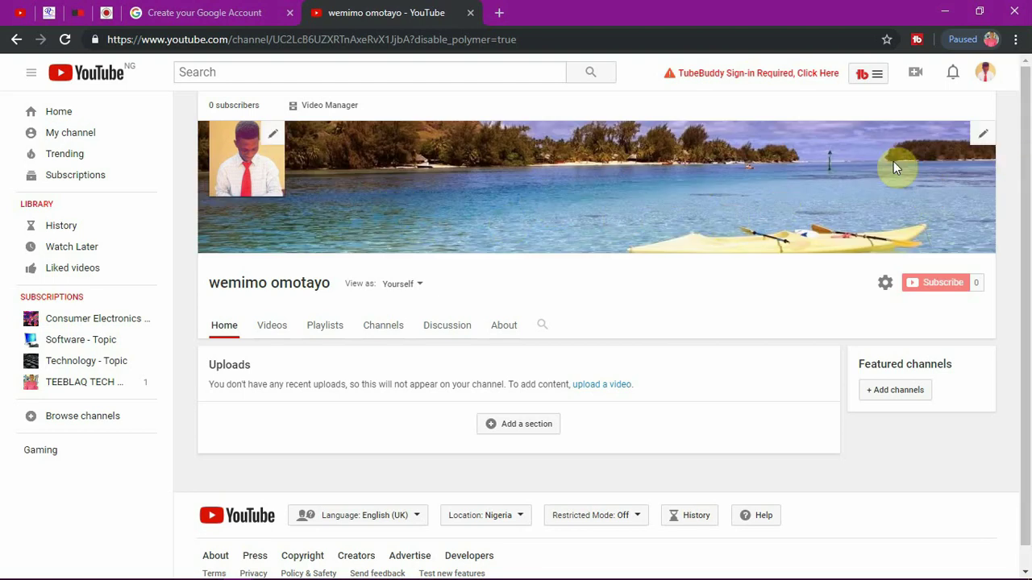
Step: Add a custom link titled 'facebook' in the channel's link settings
{"action": "left_click", "coordinate": [980, 136]}
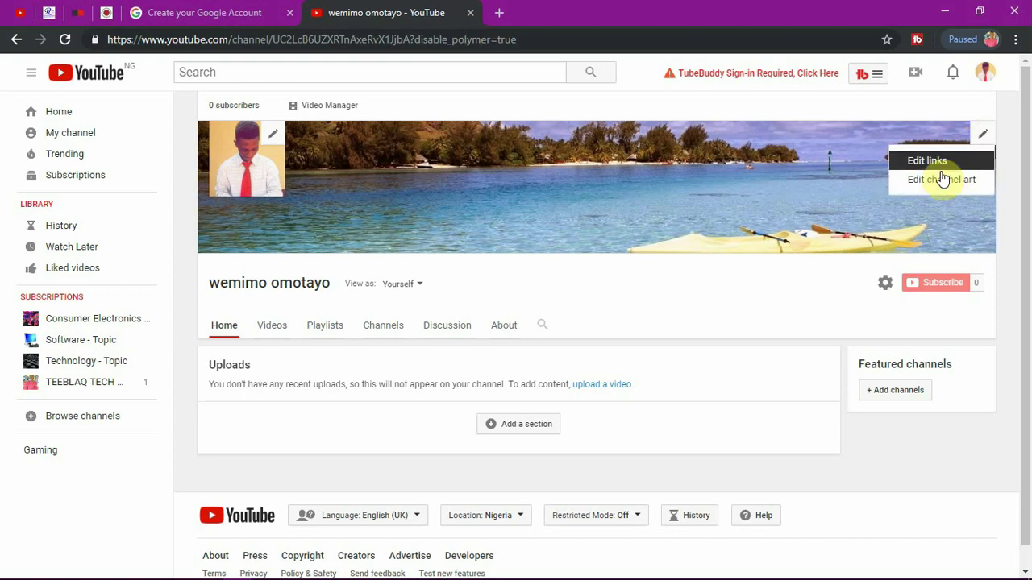
{"action": "left_click", "coordinate": [937, 163]}
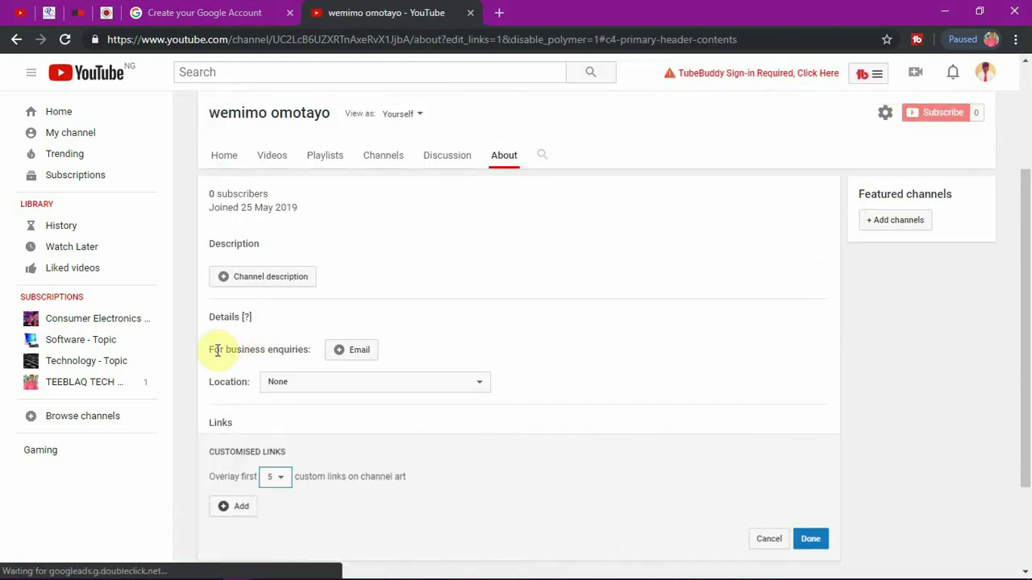
{"action": "left_click", "coordinate": [237, 506]}
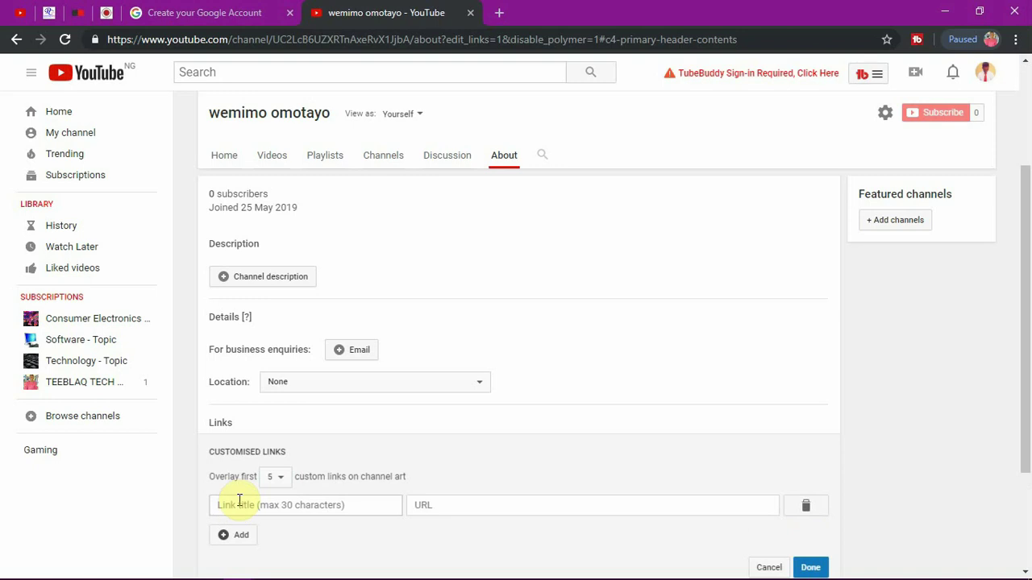
{"action": "left_click", "coordinate": [274, 504]}
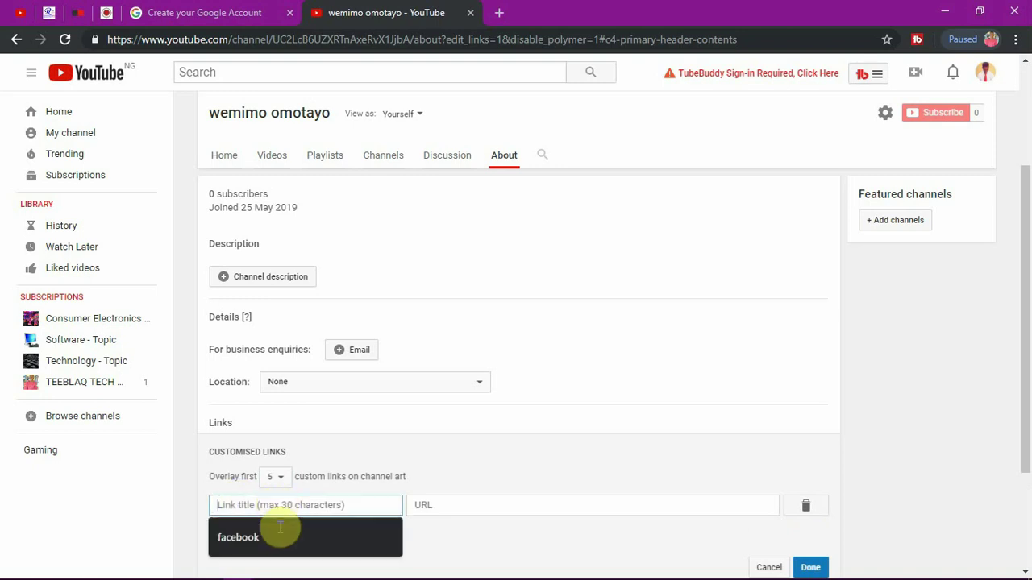
{"action": "left_click", "coordinate": [283, 538]}
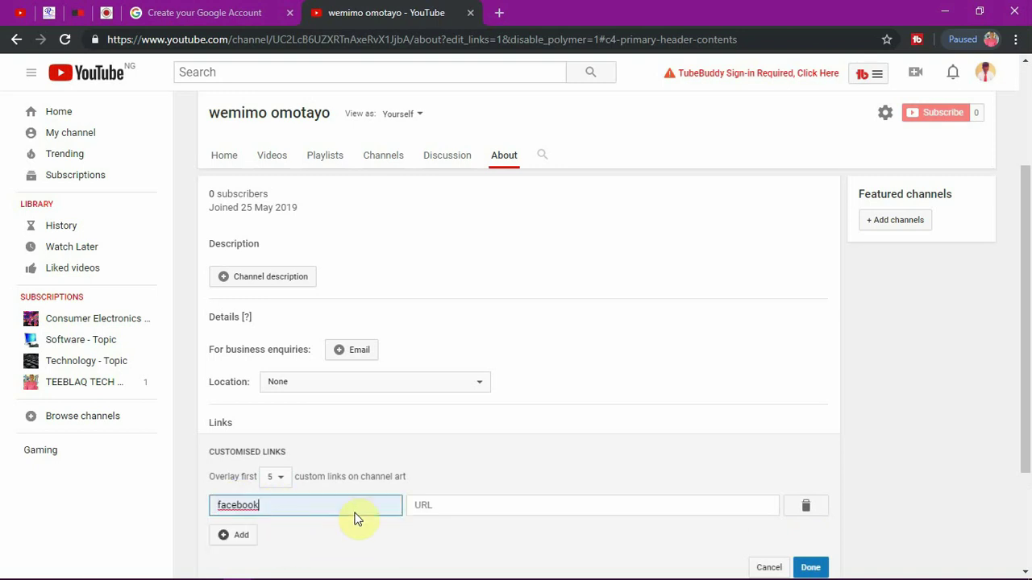
{"action": "left_click", "coordinate": [449, 504]}
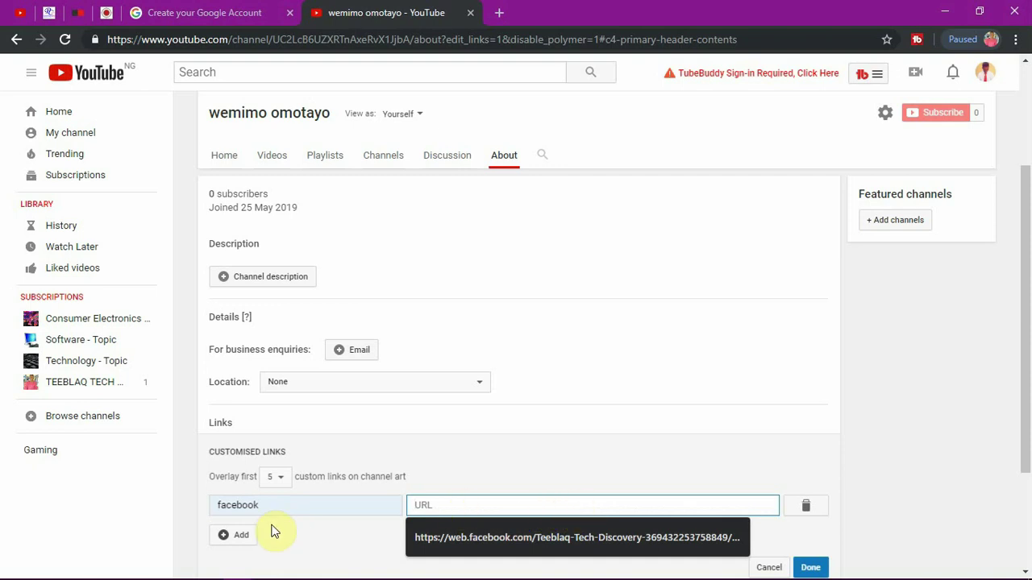
Step: Start a second custom link, then leave link editing without saving
{"action": "left_click", "coordinate": [240, 536]}
{"action": "left_click", "coordinate": [269, 532]}
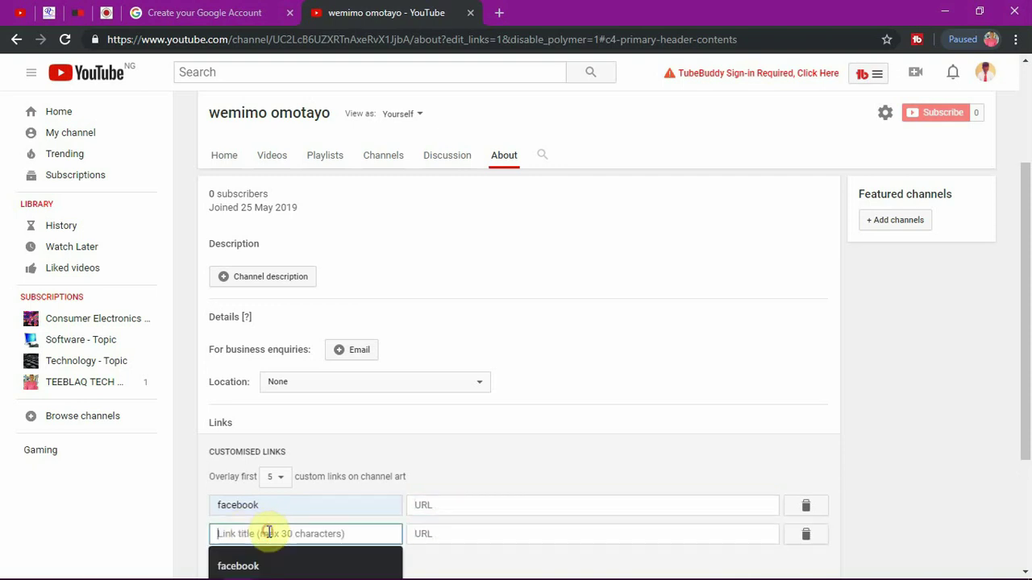
{"action": "left_click", "coordinate": [516, 534]}
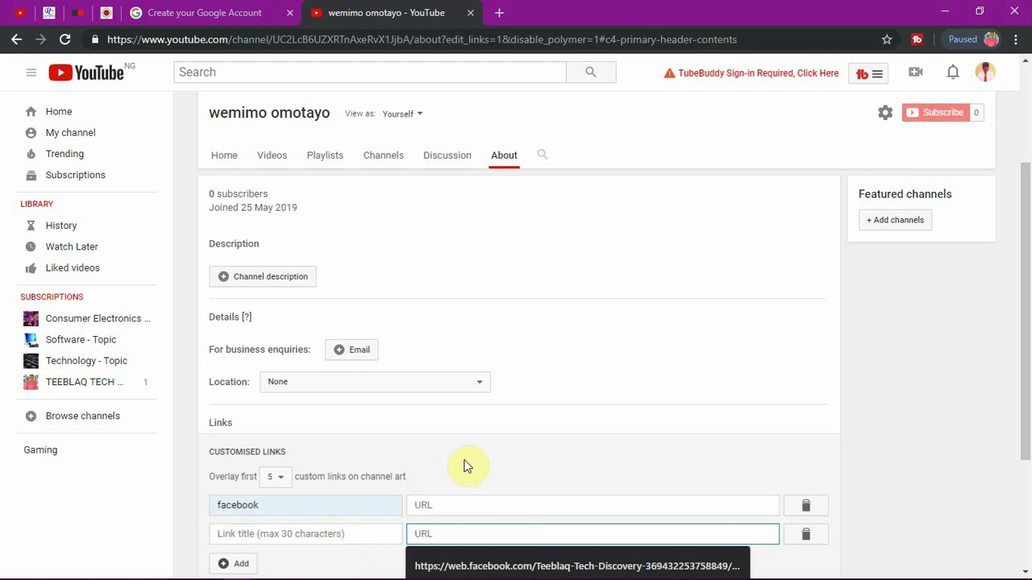
{"action": "left_click", "coordinate": [505, 451]}
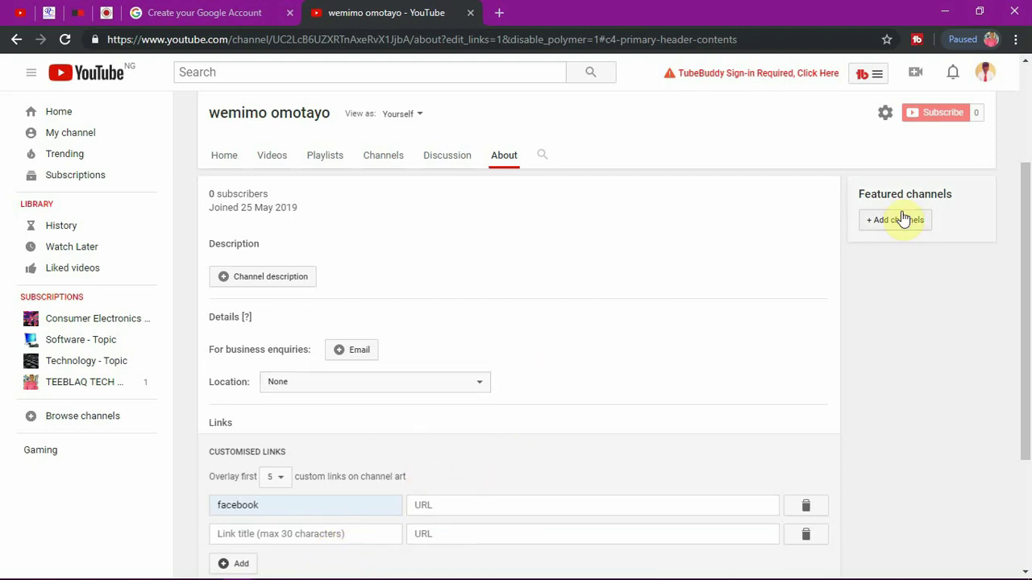
{"action": "left_click", "coordinate": [16, 38]}
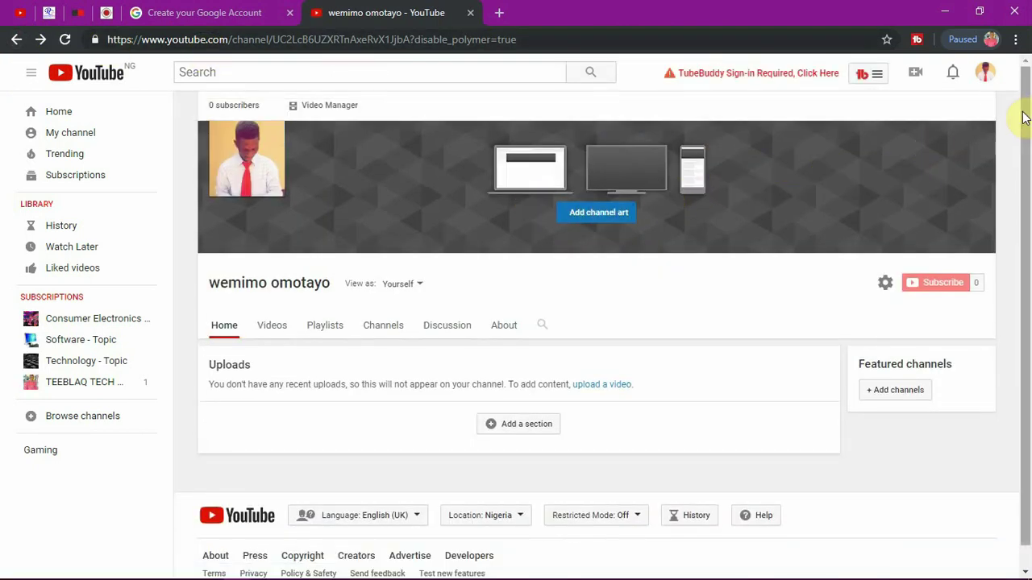
Step: Reapply the tropical beach-and-kayak gallery image as channel art and open the About page
{"action": "left_click", "coordinate": [984, 134]}
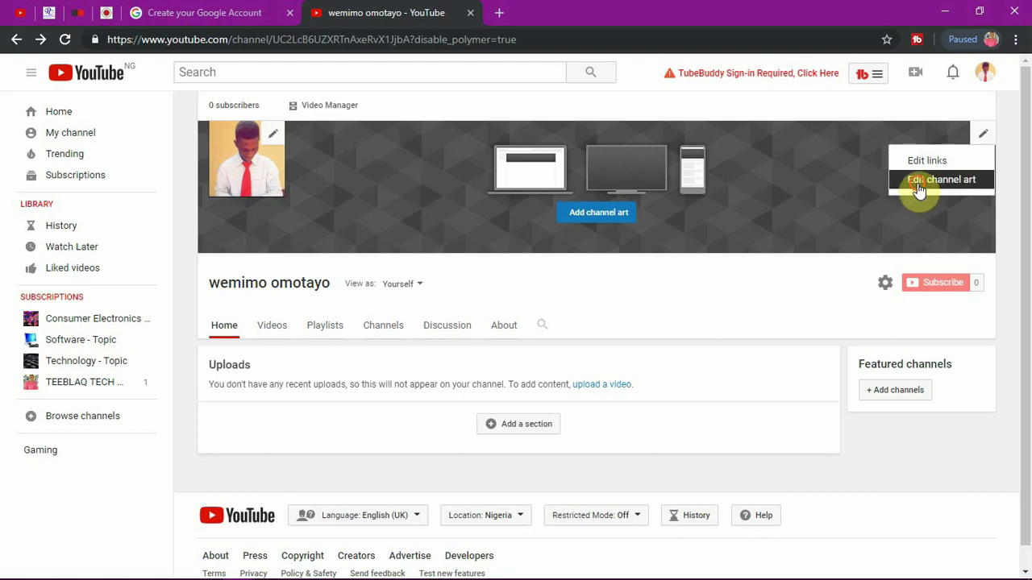
{"action": "left_click", "coordinate": [919, 180]}
{"action": "left_click", "coordinate": [355, 167]}
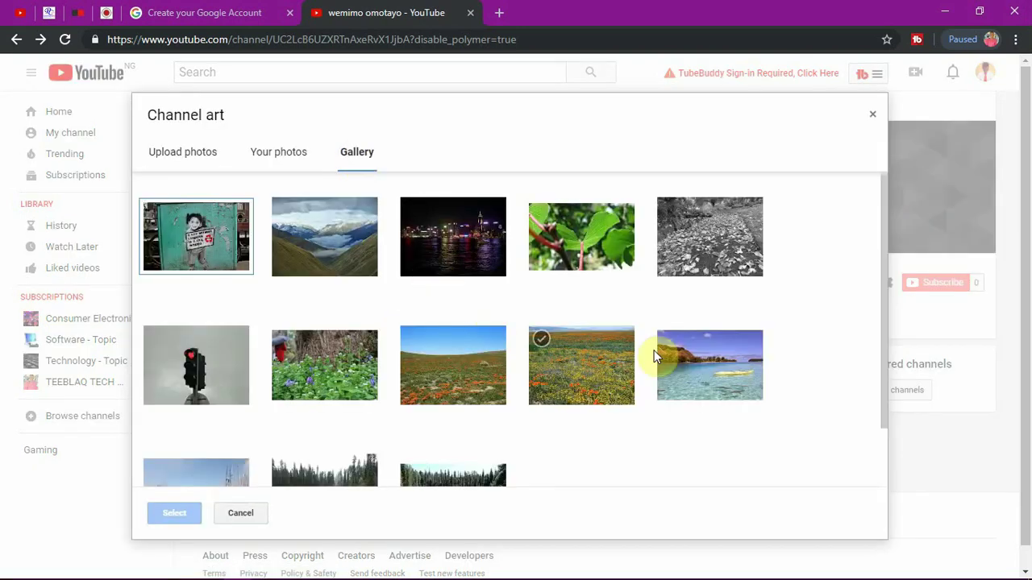
{"action": "left_click", "coordinate": [685, 360]}
{"action": "left_click", "coordinate": [178, 511]}
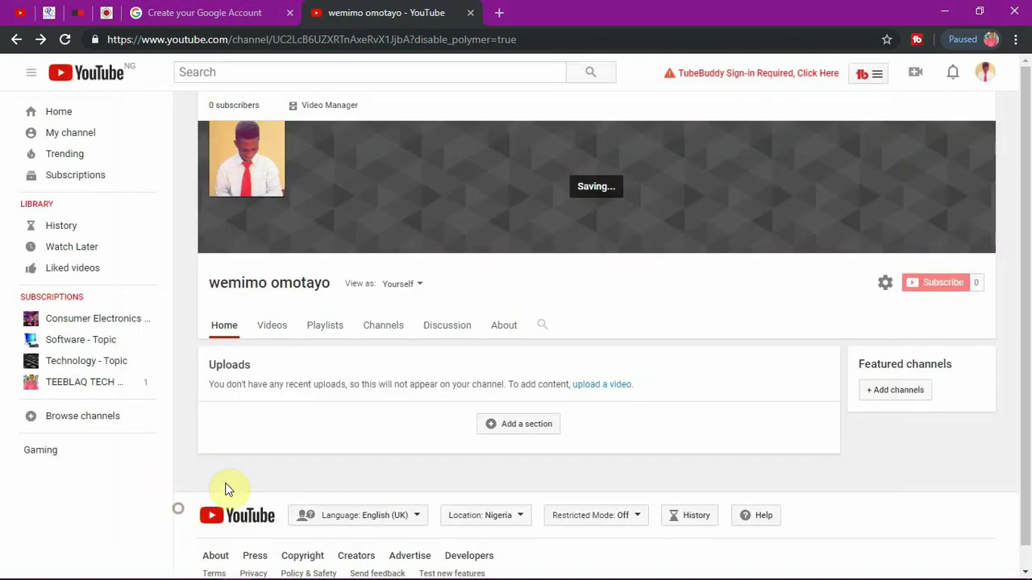
{"action": "left_click_drag", "start_coordinate": [1027, 260], "coordinate": [1008, 198]}
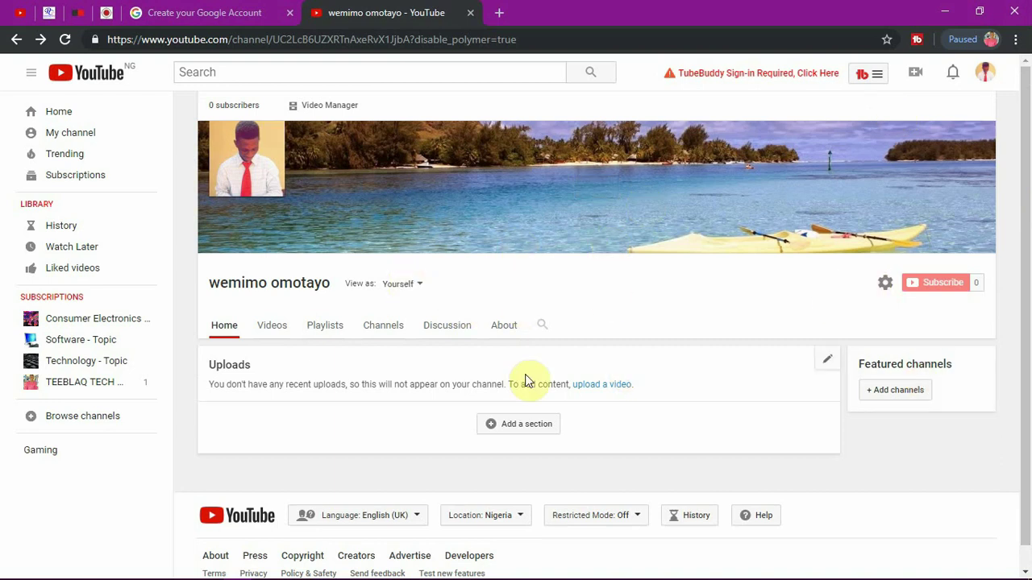
{"action": "left_click", "coordinate": [501, 328]}
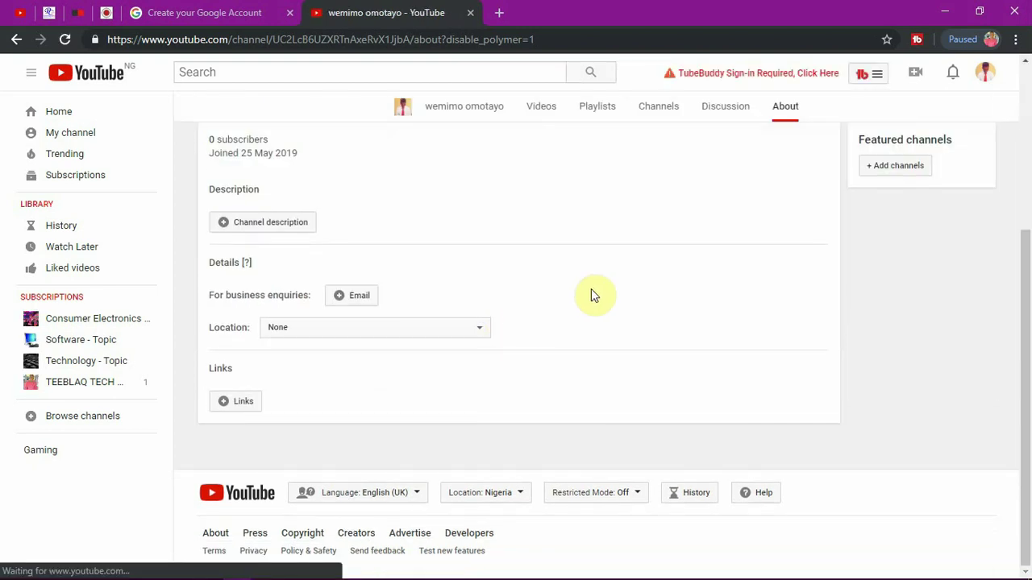
Step: Write the channel description 'This channel is to upload tutorials.' and save it
{"action": "left_click", "coordinate": [295, 229]}
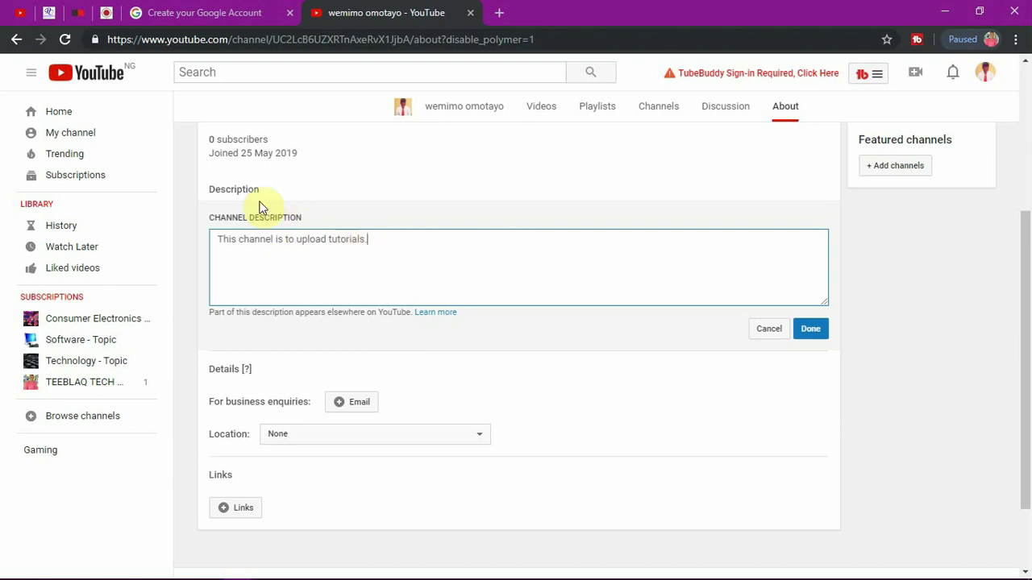
{"action": "left_click", "coordinate": [810, 331]}
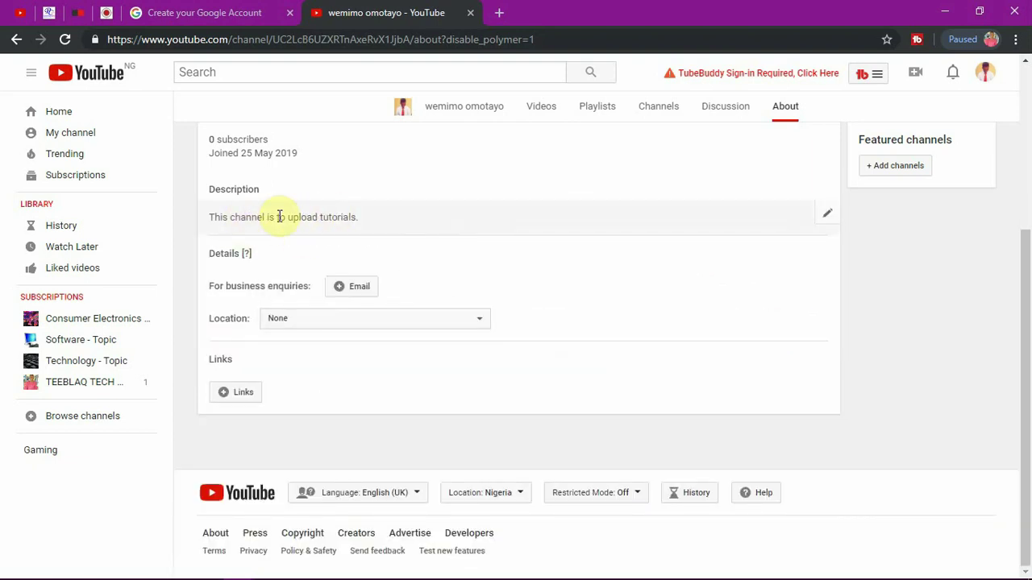
Step: Add the business-enquiries email address to the About details
{"action": "left_click", "coordinate": [350, 286]}
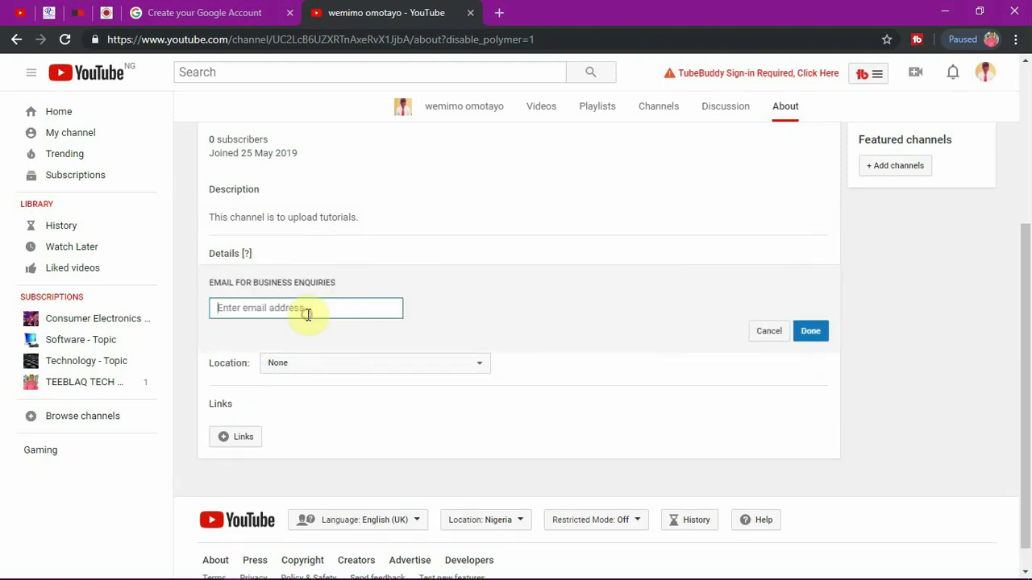
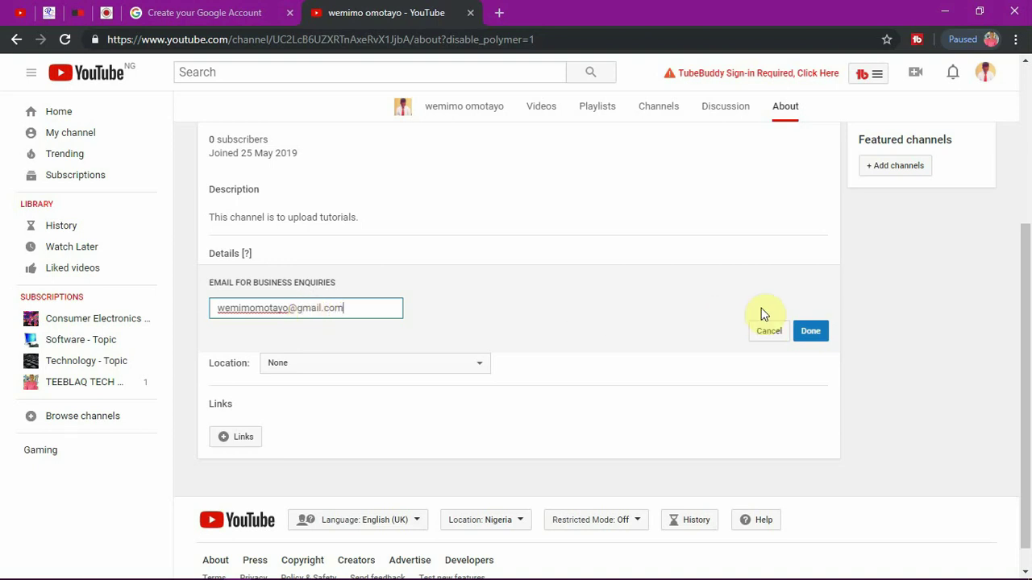
{"action": "left_click", "coordinate": [810, 331]}
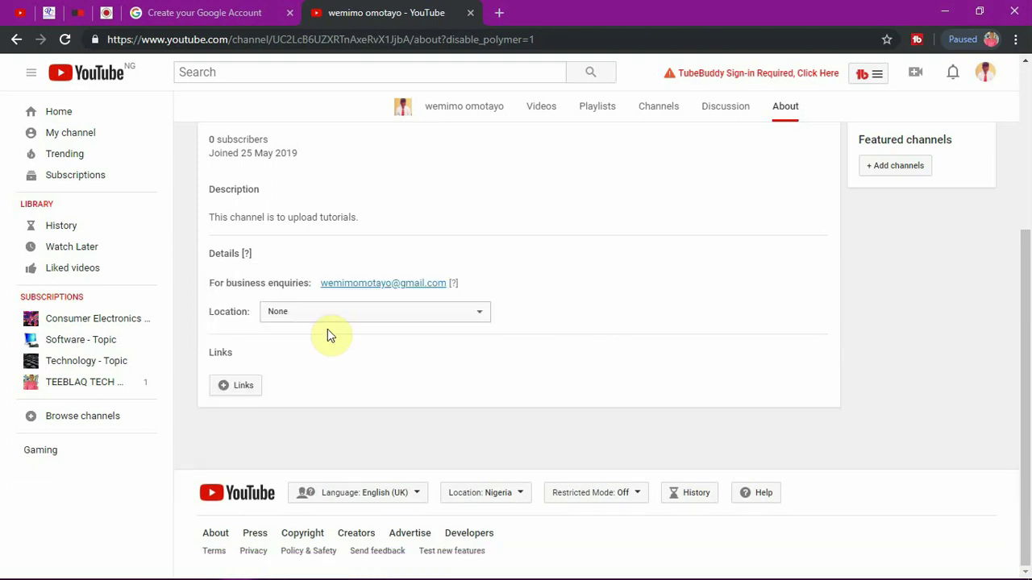
Step: Leave the channel location as None and return to the channel Home page
{"action": "left_click", "coordinate": [321, 311]}
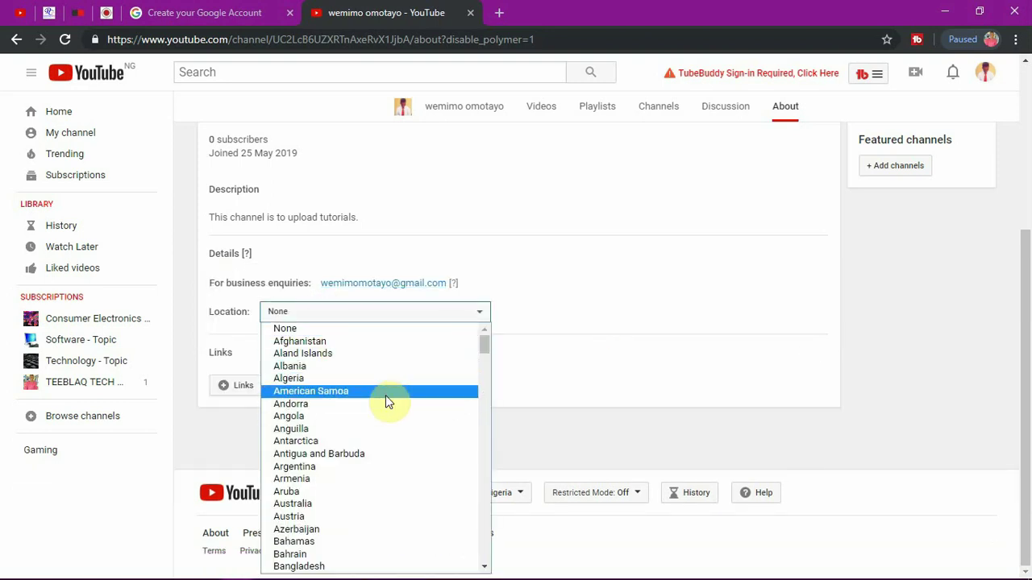
{"action": "left_click", "coordinate": [622, 325]}
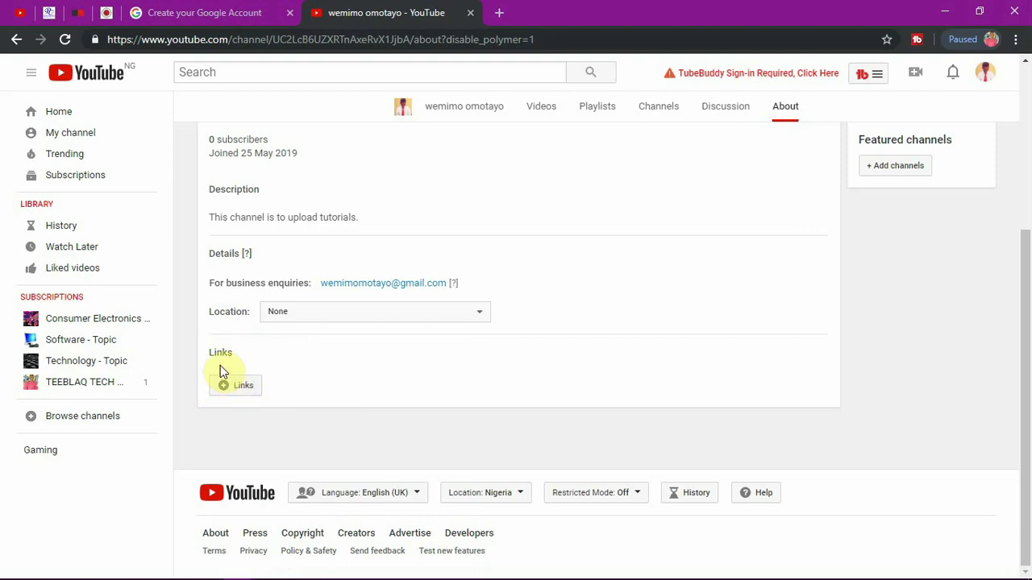
{"action": "left_click_drag", "start_coordinate": [1024, 334], "coordinate": [1025, 240]}
{"action": "left_click", "coordinate": [230, 219]}
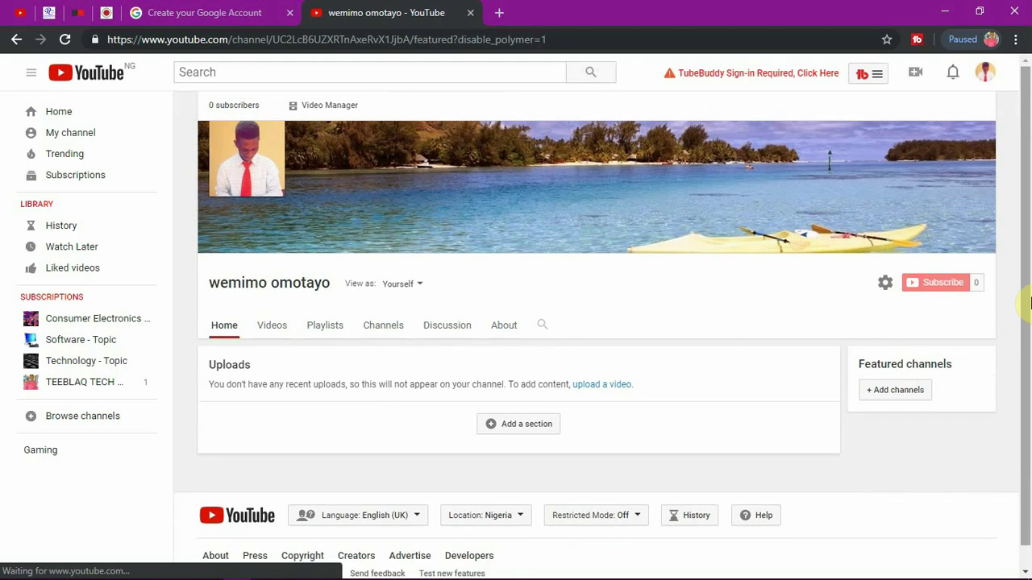
{"action": "left_click_drag", "start_coordinate": [1028, 302], "coordinate": [1022, 233]}
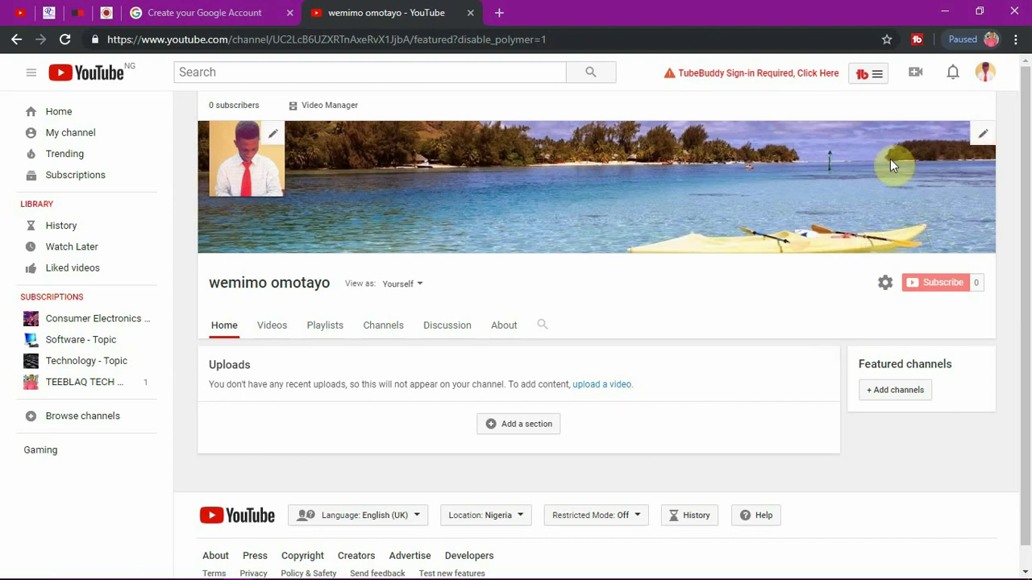
Step: Open the video upload page from the Uploads section's 'upload a video' link
{"action": "left_click", "coordinate": [915, 73]}
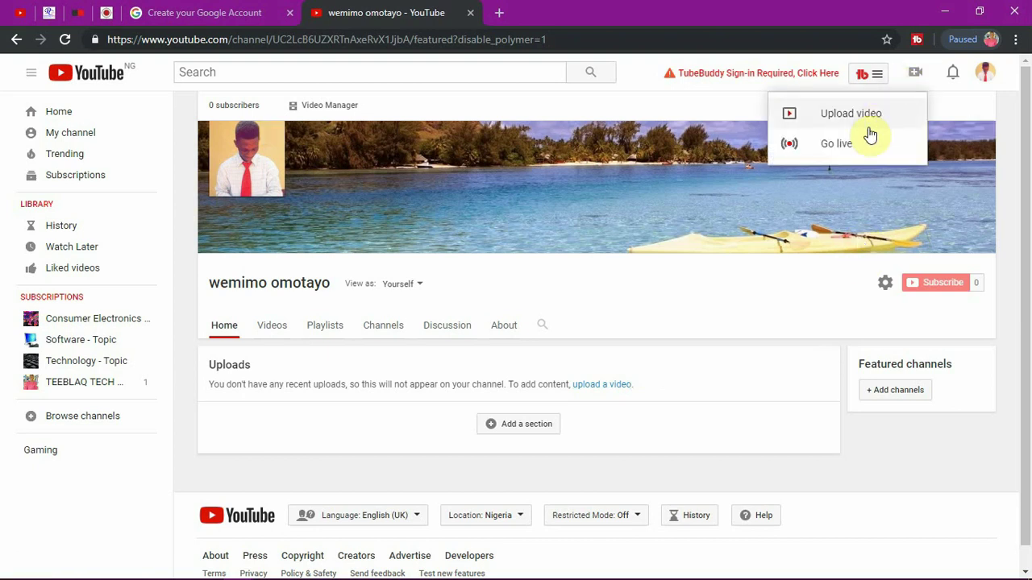
{"action": "left_click", "coordinate": [700, 396]}
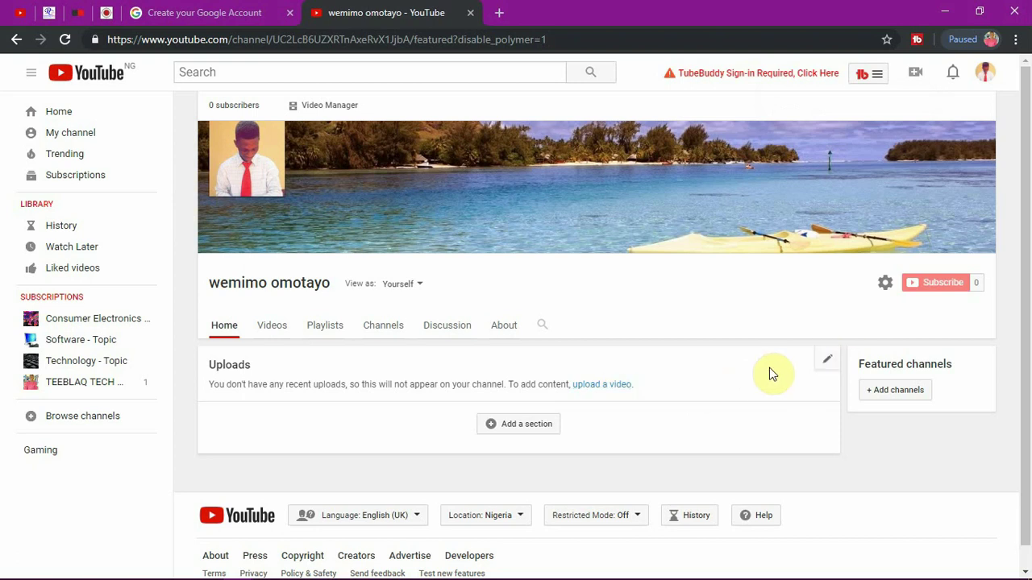
{"action": "left_click", "coordinate": [599, 387]}
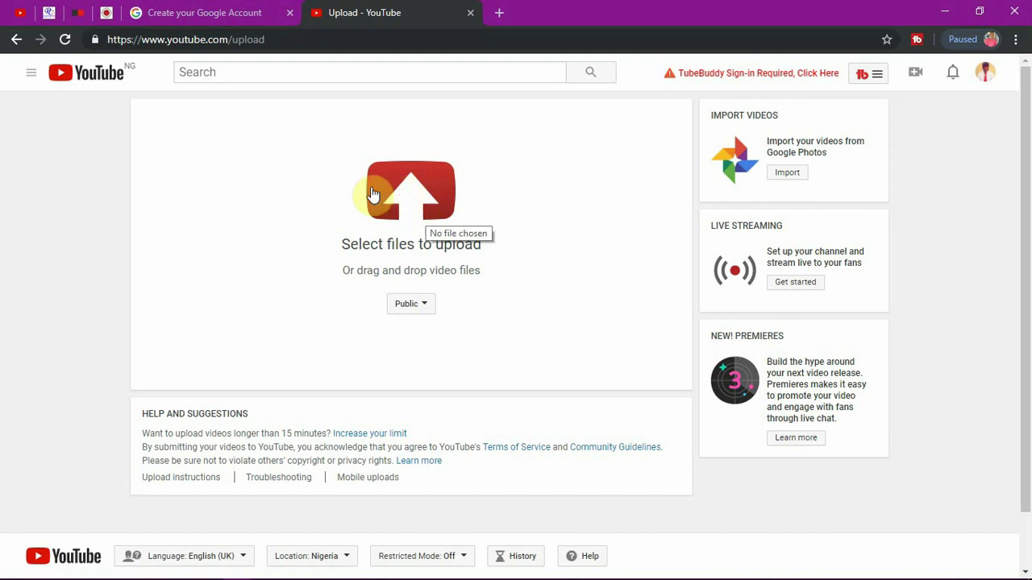
Step: Choose the 'sad song' video from the Downloads folder and start uploading it
{"action": "left_click", "coordinate": [409, 194]}
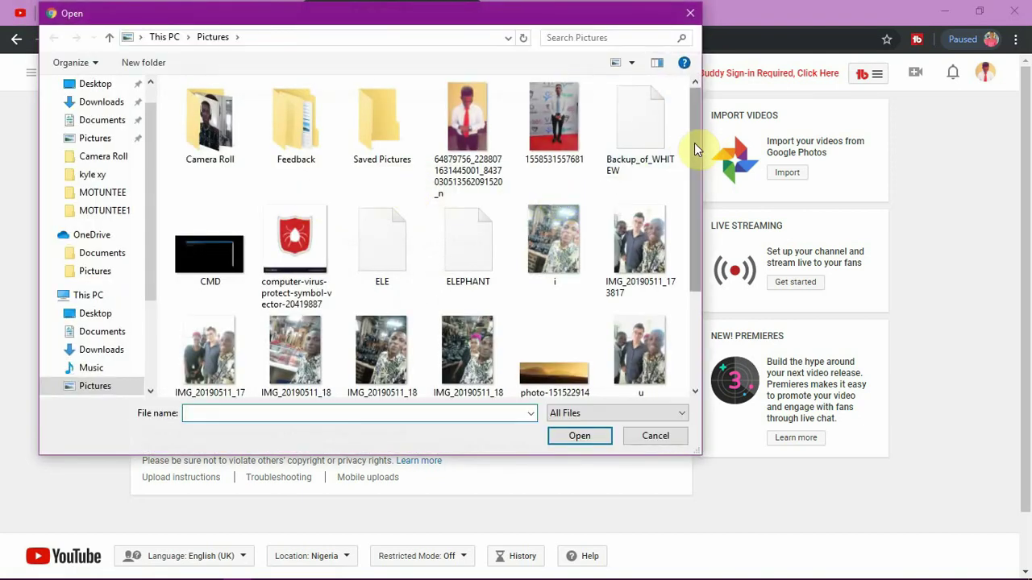
{"action": "left_click_drag", "start_coordinate": [697, 159], "coordinate": [698, 232]}
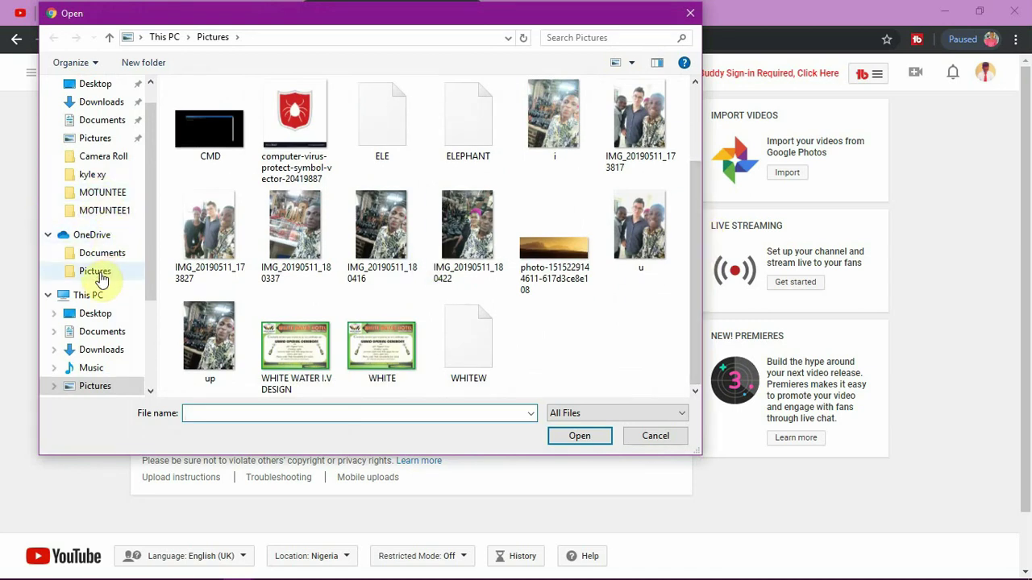
{"action": "left_click", "coordinate": [100, 103]}
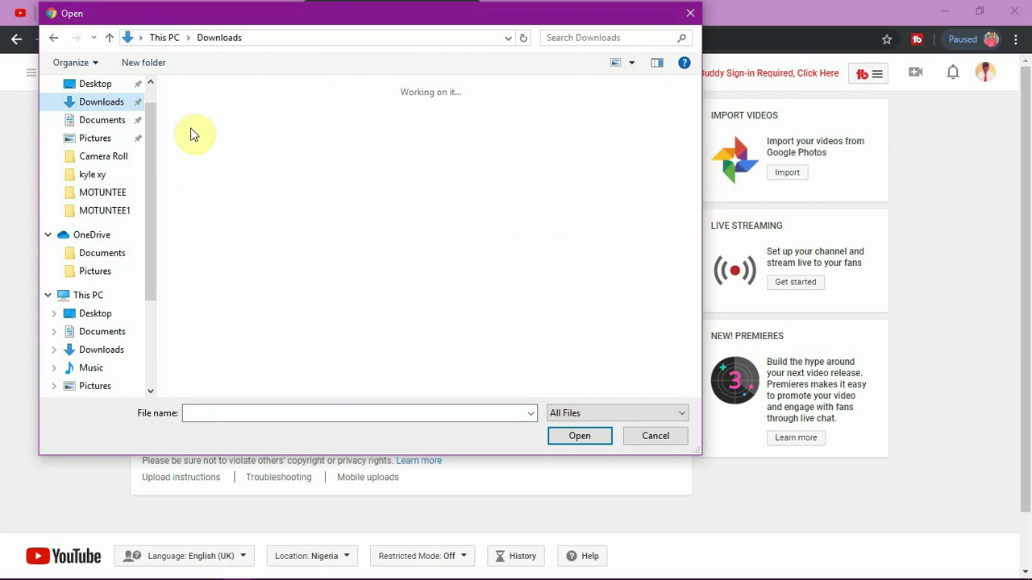
{"action": "left_click", "coordinate": [115, 121]}
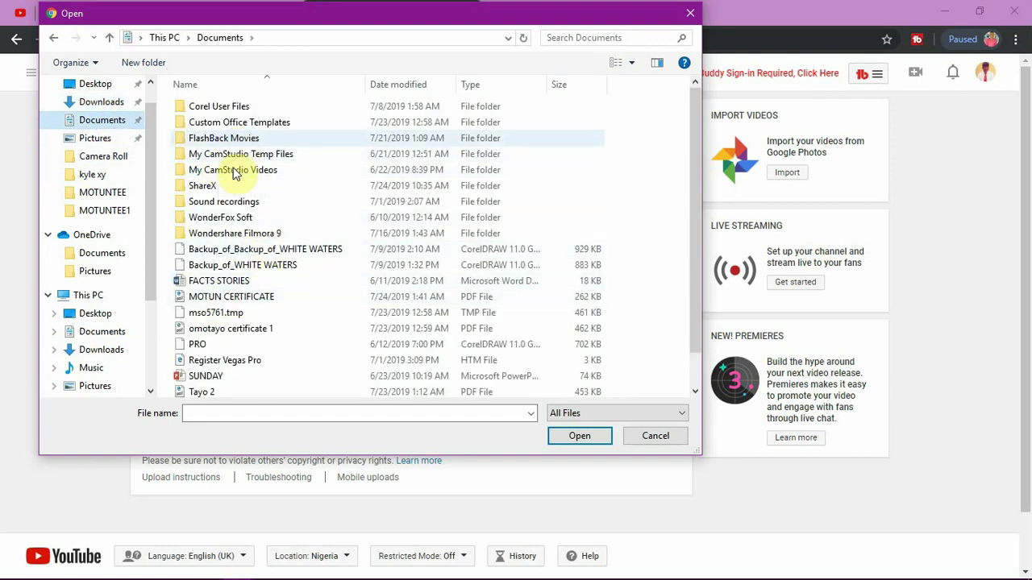
{"action": "double_click", "coordinate": [230, 234]}
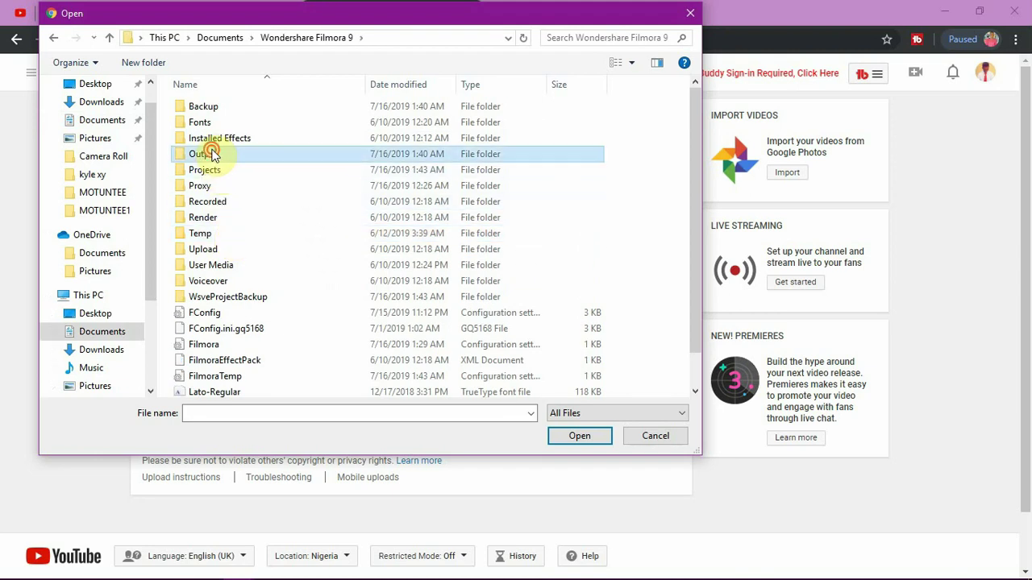
{"action": "double_click", "coordinate": [210, 153]}
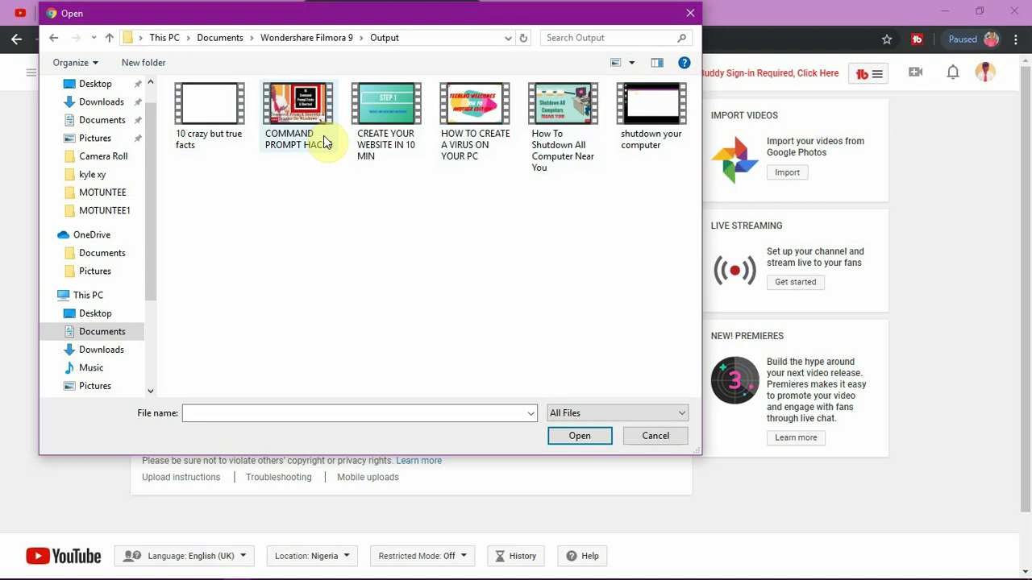
{"action": "left_click", "coordinate": [113, 102]}
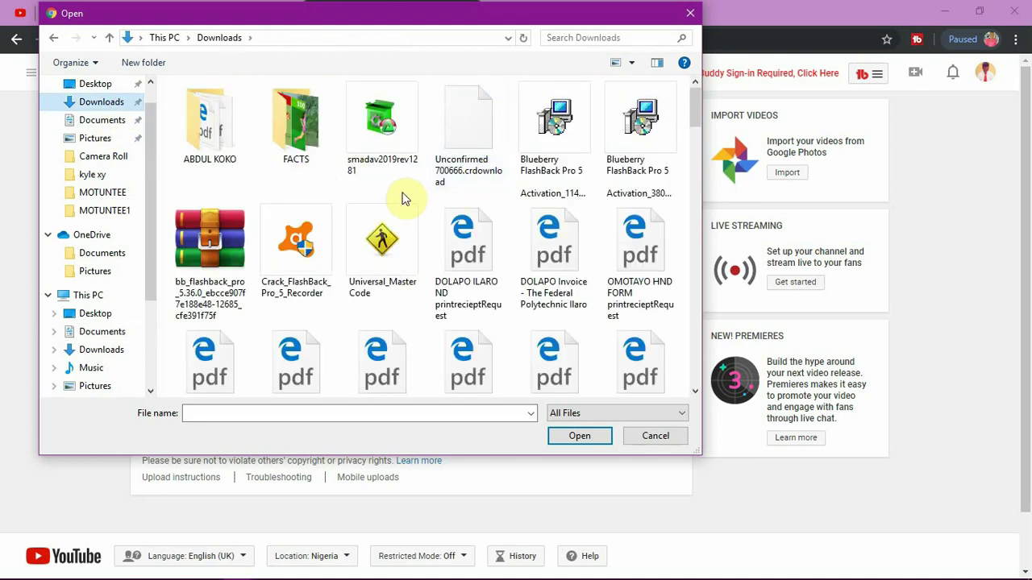
{"action": "left_click_drag", "start_coordinate": [695, 119], "coordinate": [694, 242]}
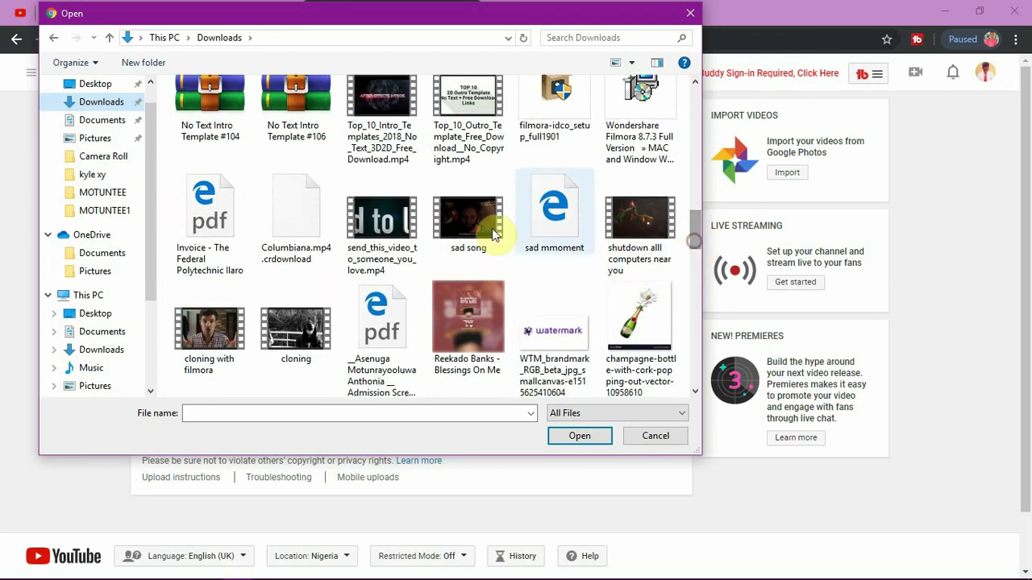
{"action": "left_click", "coordinate": [384, 234]}
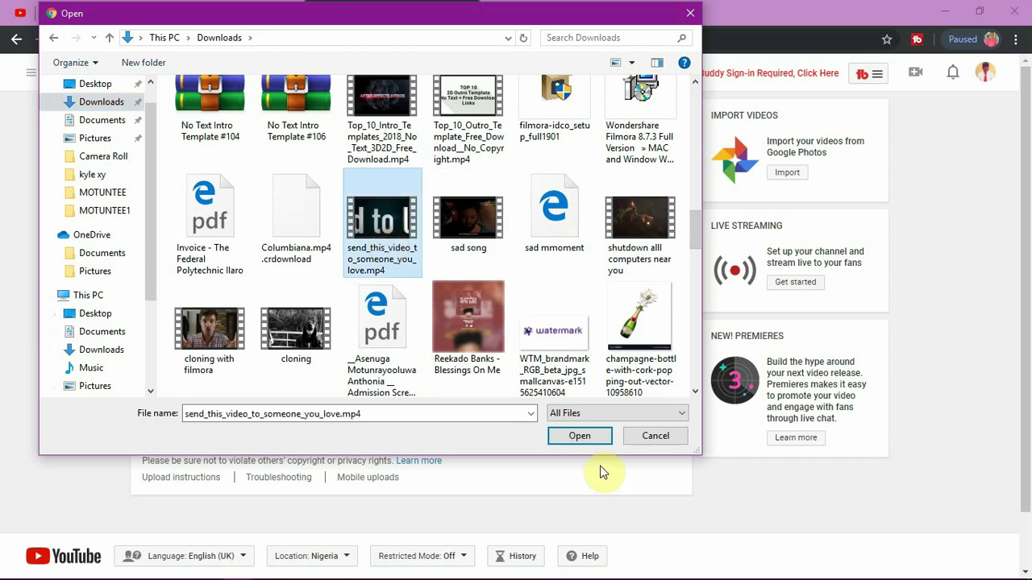
{"action": "left_click", "coordinate": [467, 242]}
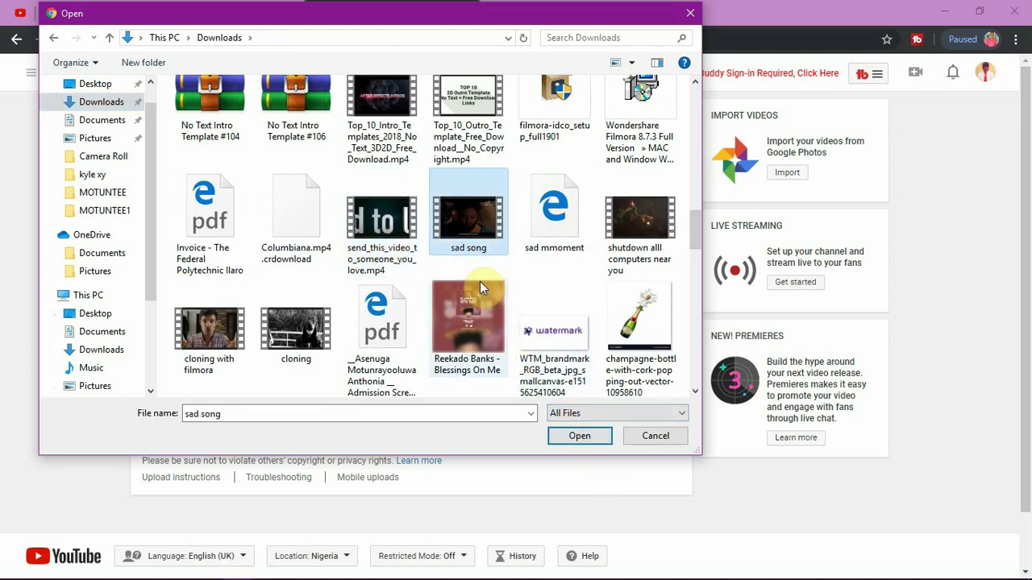
{"action": "left_click", "coordinate": [568, 440]}
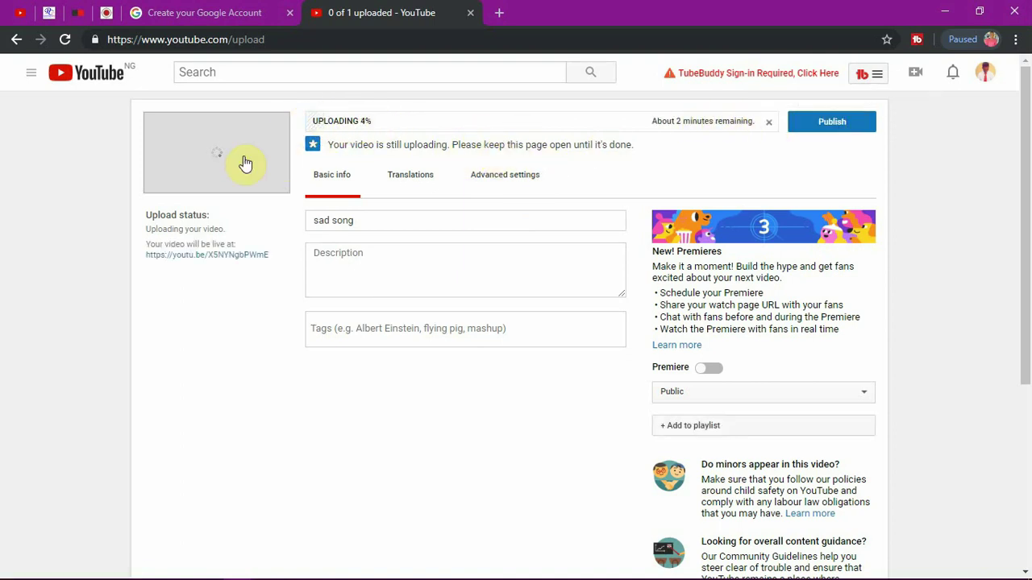
Step: Replace the title 'sad song' with 'A music video' and give it the description 'A music video'
{"action": "left_click", "coordinate": [391, 217]}
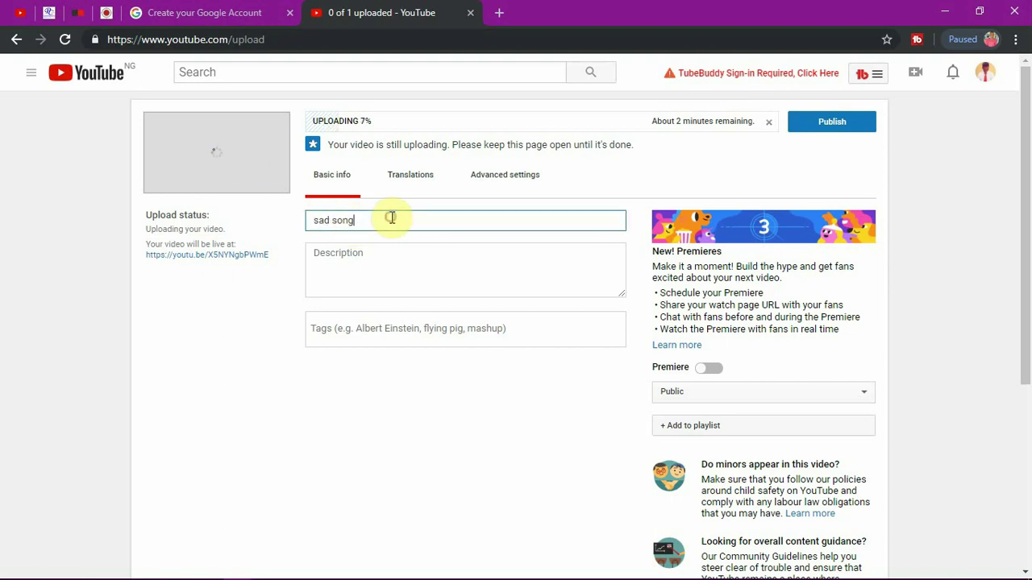
{"action": "key", "text": "BackSpace"}
{"action": "key", "text": "BackSpace"}
{"action": "key", "text": "BackSpace"}
{"action": "key", "text": "BackSpace"}
{"action": "key", "text": "BackSpace"}
{"action": "key", "text": "BackSpace"}
{"action": "key", "text": "BackSpace"}
{"action": "key", "text": "BackSpace"}
{"action": "type", "text": "A music video"}
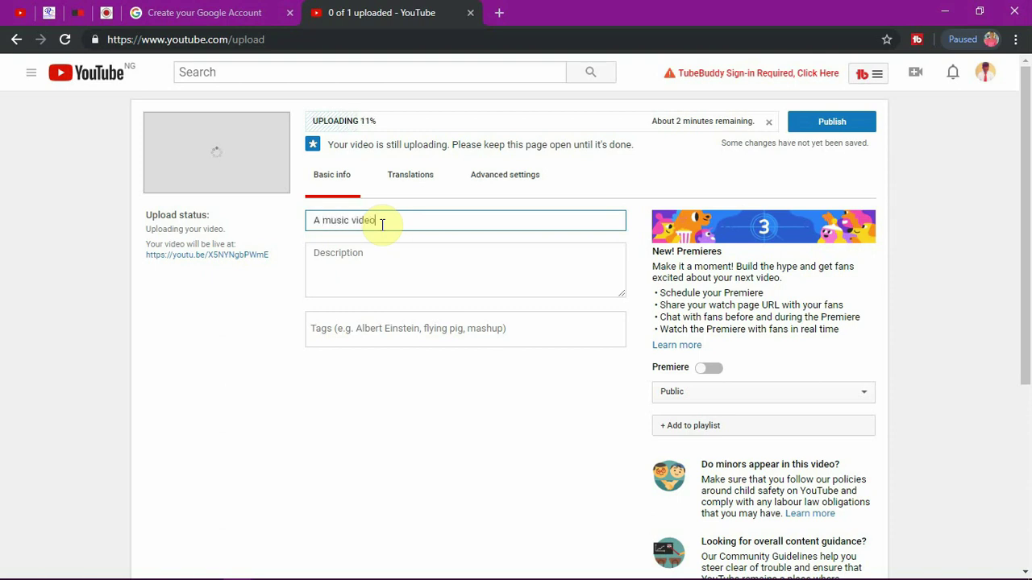
{"action": "left_click", "coordinate": [341, 256]}
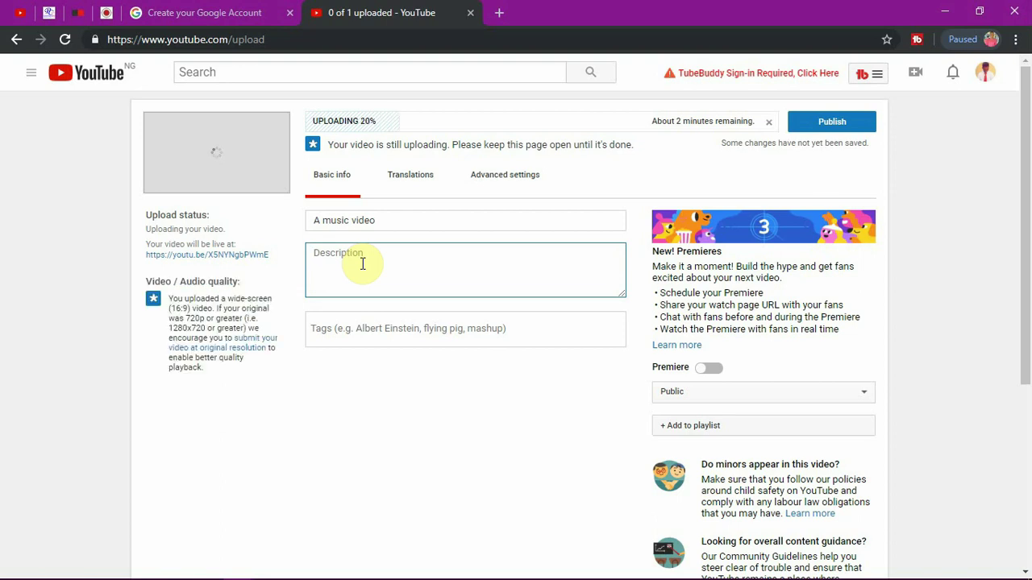
{"action": "type", "text": "A music video"}
{"action": "left_click", "coordinate": [354, 329]}
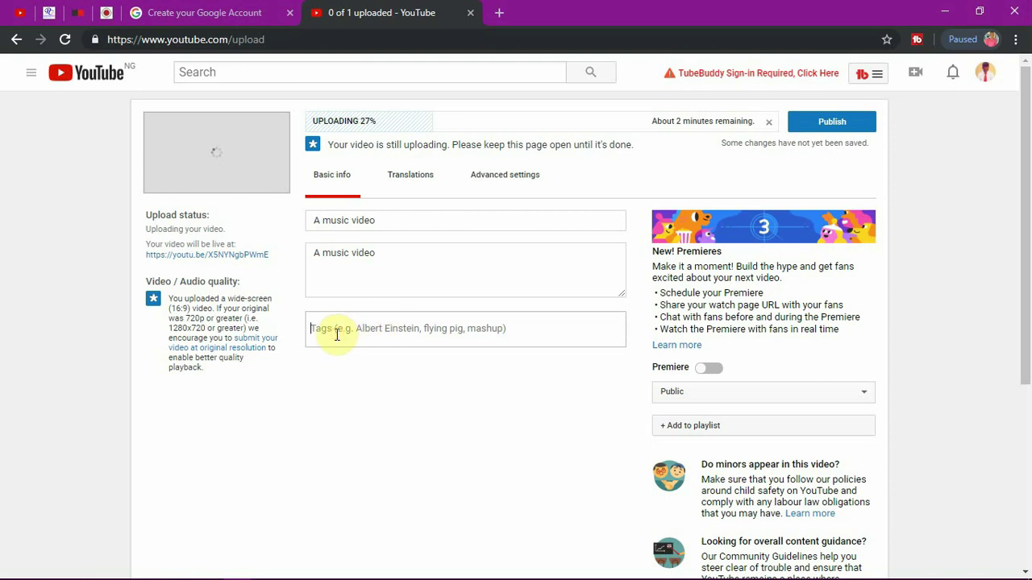
Step: Tag the video with video, youtube, channels, song and make
{"action": "type", "text": "vide"}
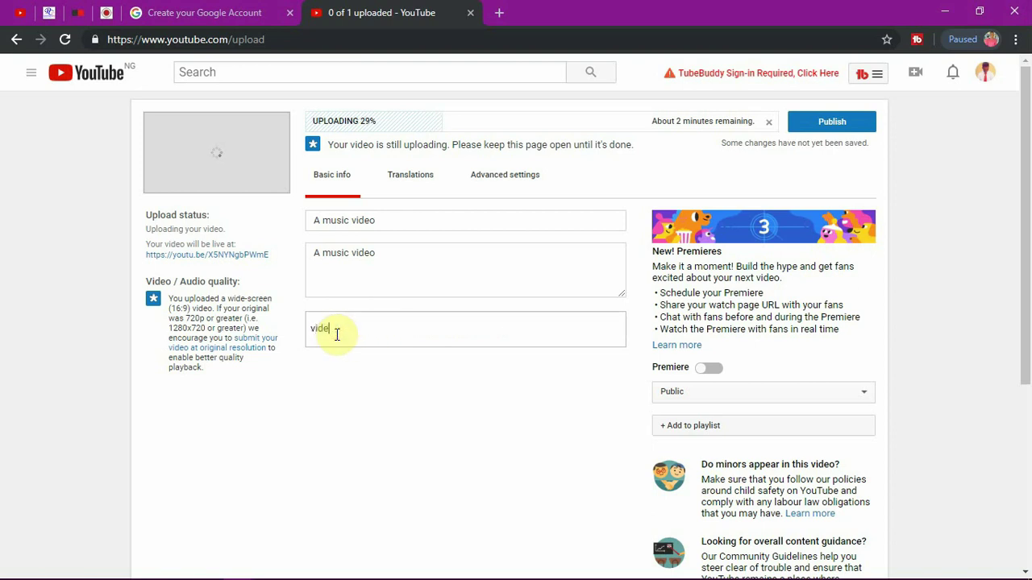
{"action": "key", "text": "BackSpace"}
{"action": "key", "text": "BackSpace"}
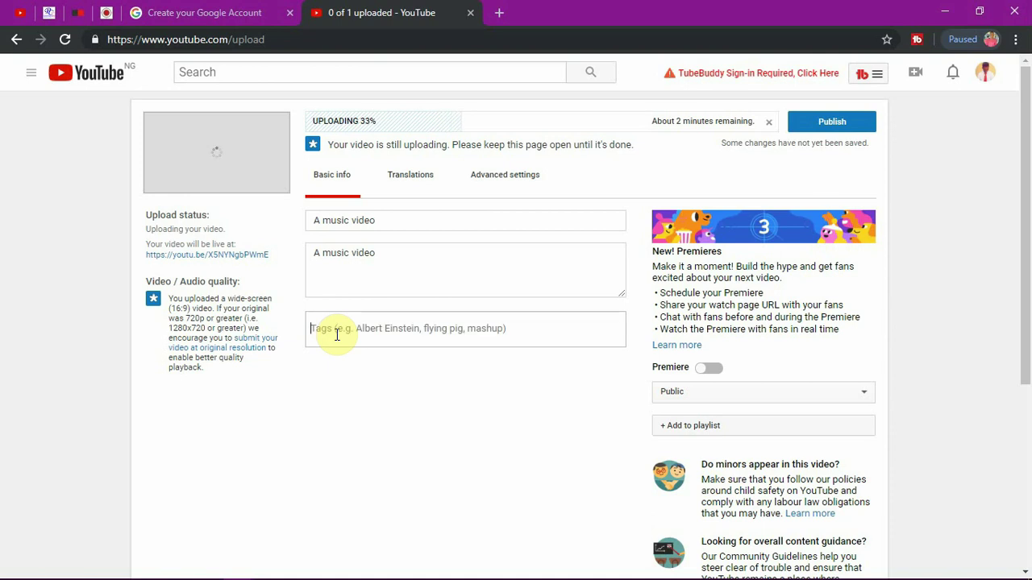
{"action": "type", "text": "video"}
{"action": "key", "text": "comma"}
{"action": "type", "text": "you"}
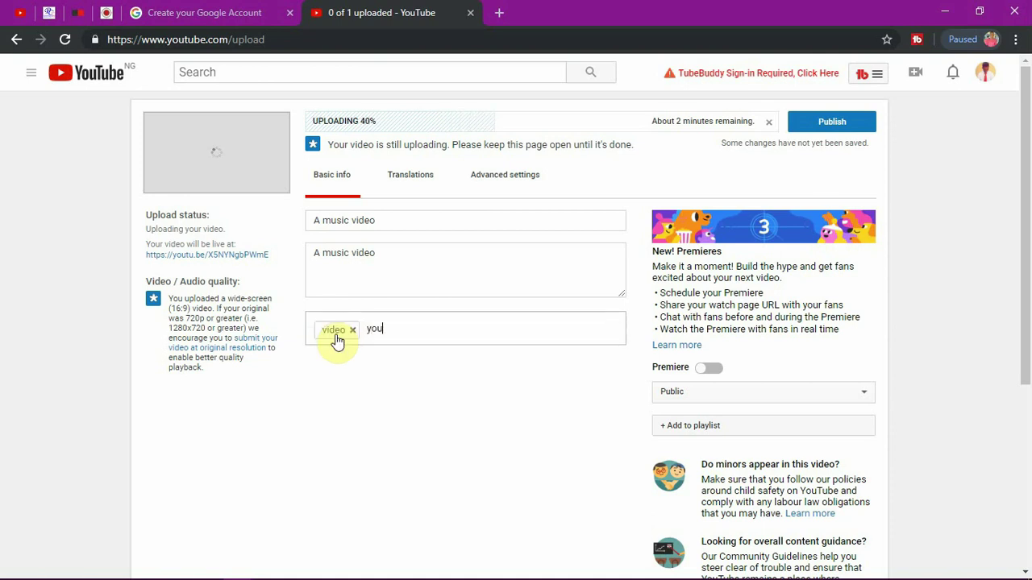
{"action": "type", "text": "tube"}
{"action": "key", "text": "comma"}
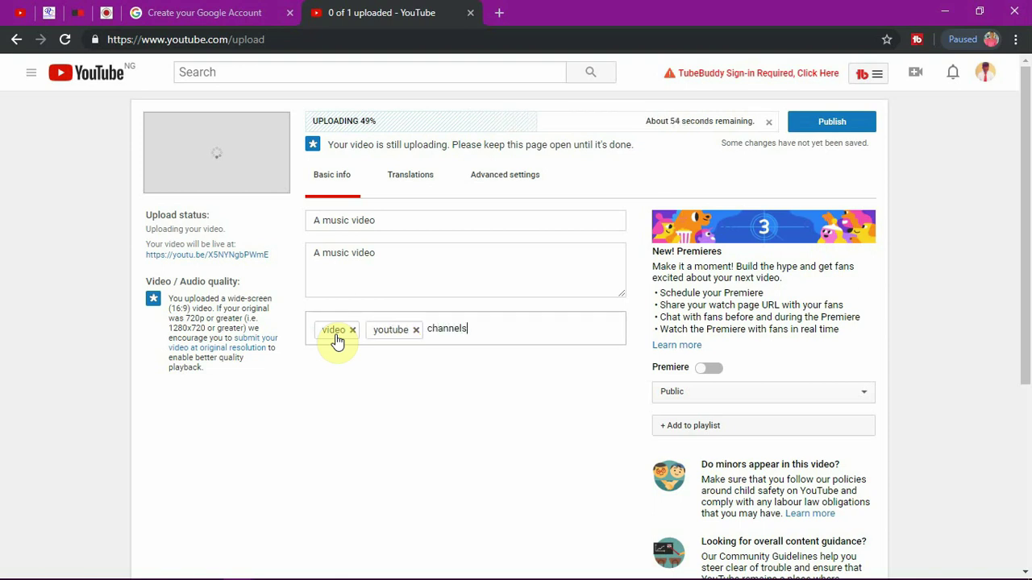
{"action": "type", "text": "channels"}
{"action": "key", "text": "comma"}
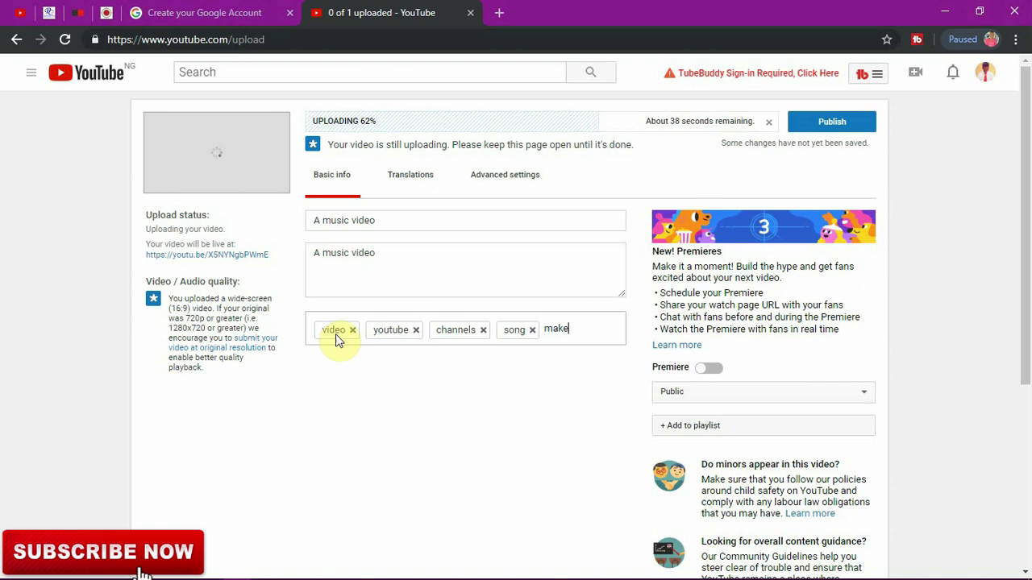
{"action": "key", "text": "Return"}
{"action": "left_click_drag", "start_coordinate": [1030, 271], "coordinate": [1030, 243]}
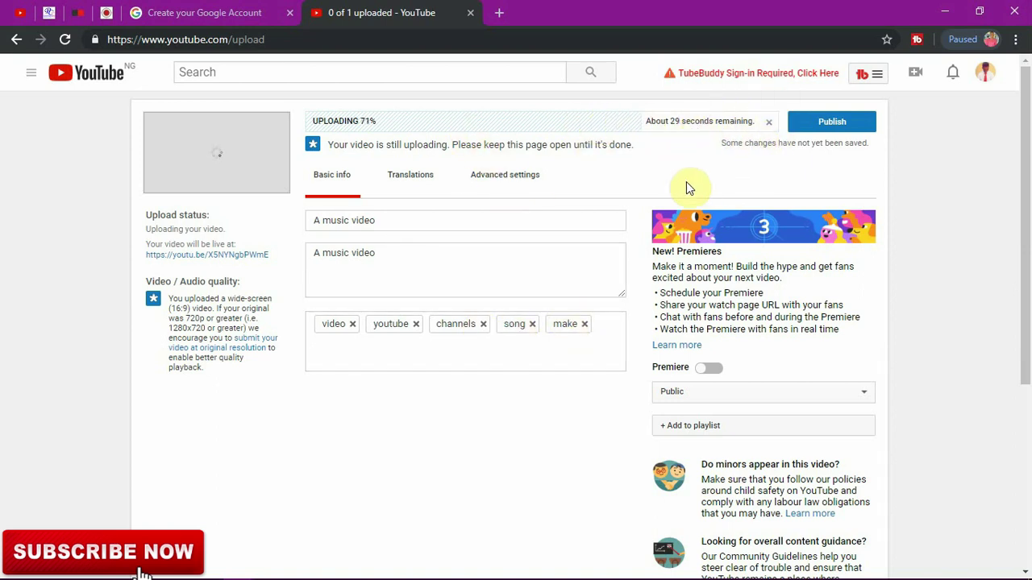
{"action": "left_click", "coordinate": [736, 392]}
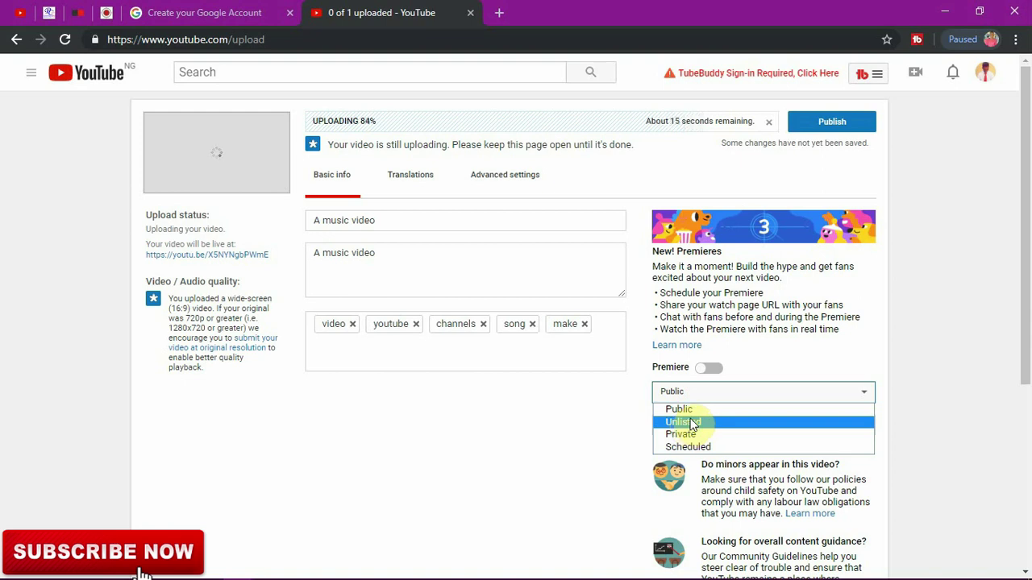
{"action": "left_click", "coordinate": [1027, 233]}
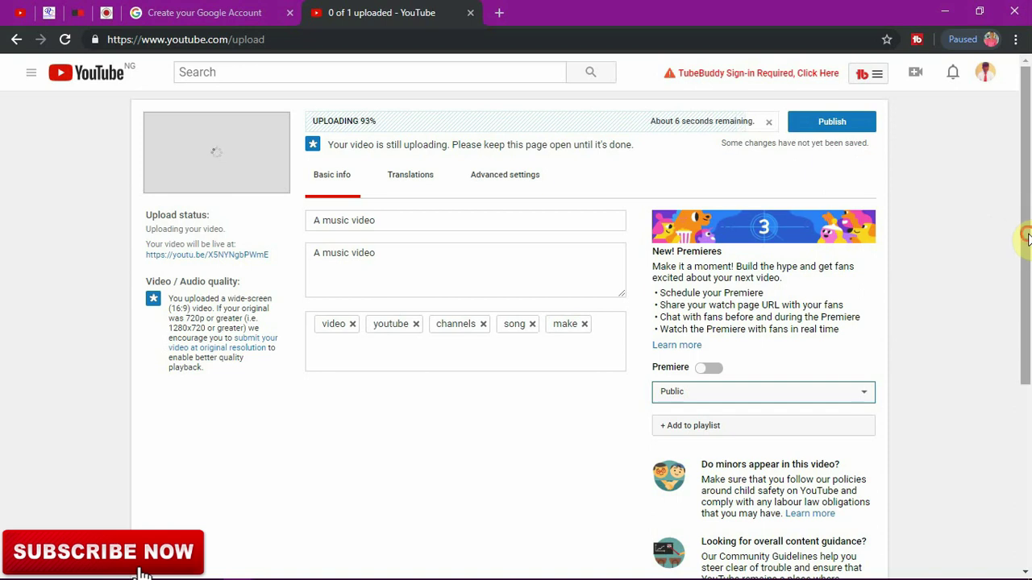
{"action": "scroll", "coordinate": [1027, 234], "scroll_direction": "down", "scroll_amount": 1}
{"action": "left_click", "coordinate": [803, 348]}
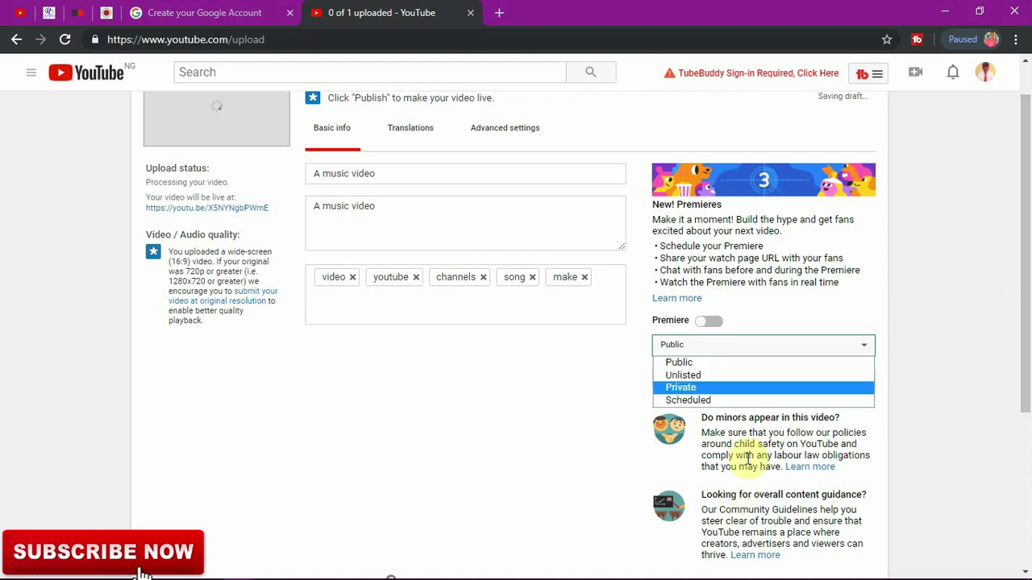
{"action": "left_click_drag", "start_coordinate": [1027, 287], "coordinate": [1025, 258]}
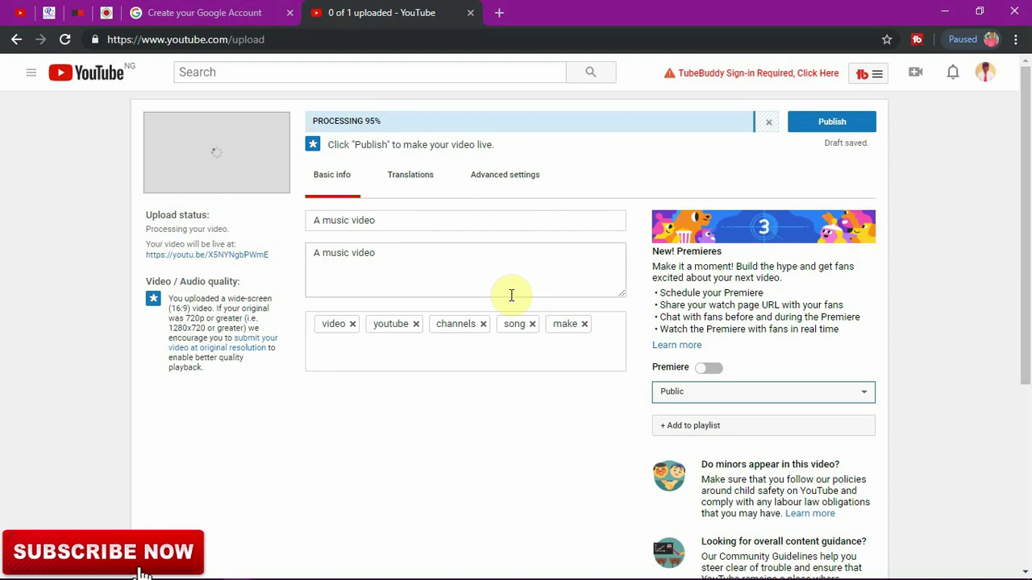
{"action": "left_click_drag", "start_coordinate": [1027, 167], "coordinate": [1021, 134]}
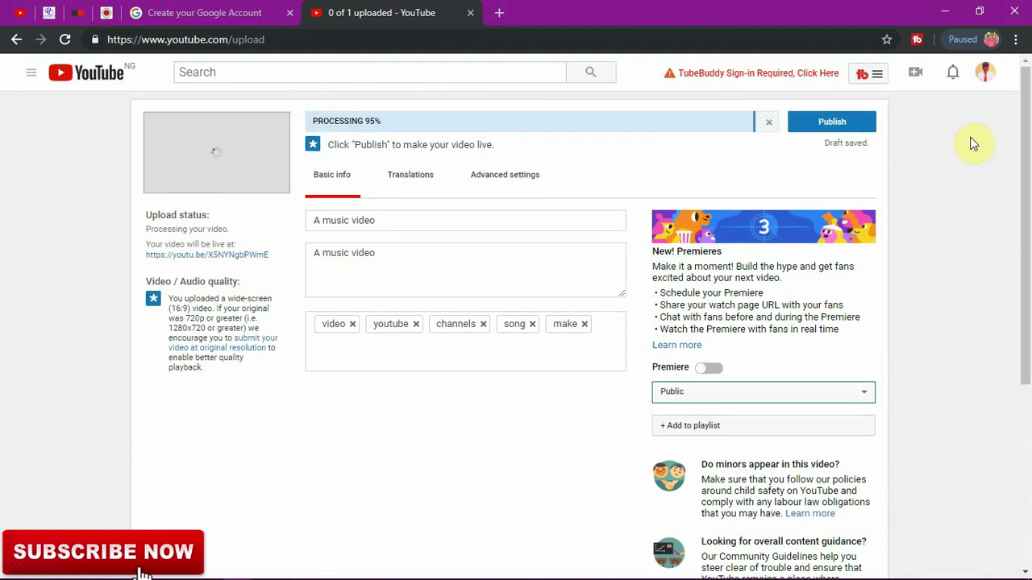
Step: Use the third auto-generated frame as the video's thumbnail
{"action": "left_click_drag", "start_coordinate": [1023, 185], "coordinate": [1029, 349]}
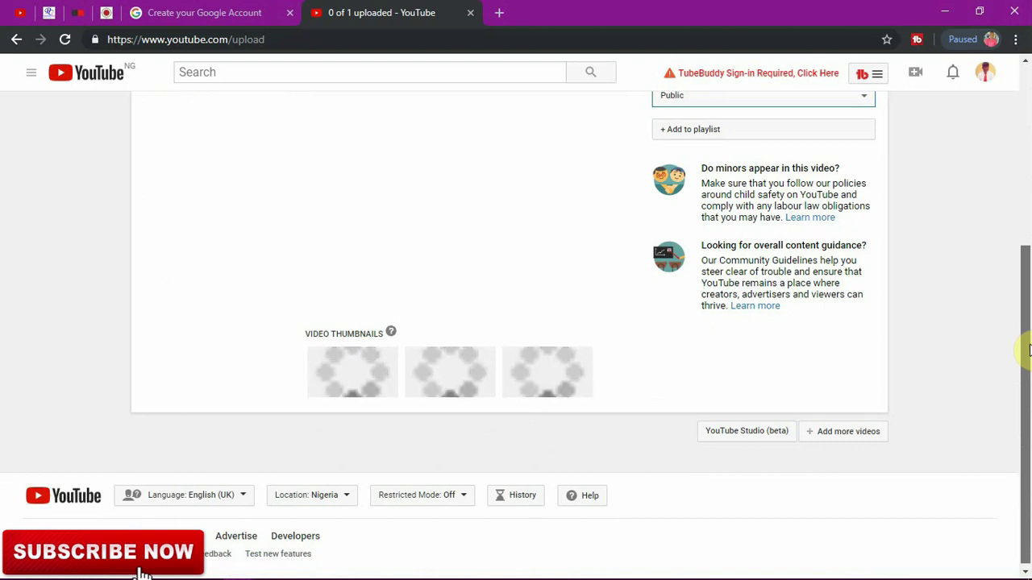
{"action": "left_click_drag", "start_coordinate": [1029, 349], "coordinate": [1005, 359]}
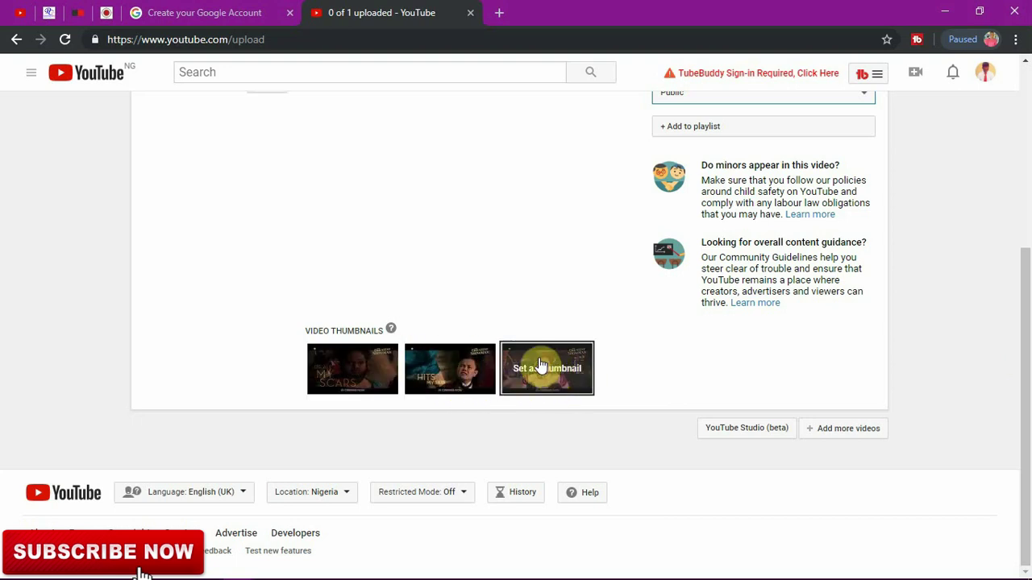
{"action": "left_click_drag", "start_coordinate": [1028, 337], "coordinate": [1030, 450]}
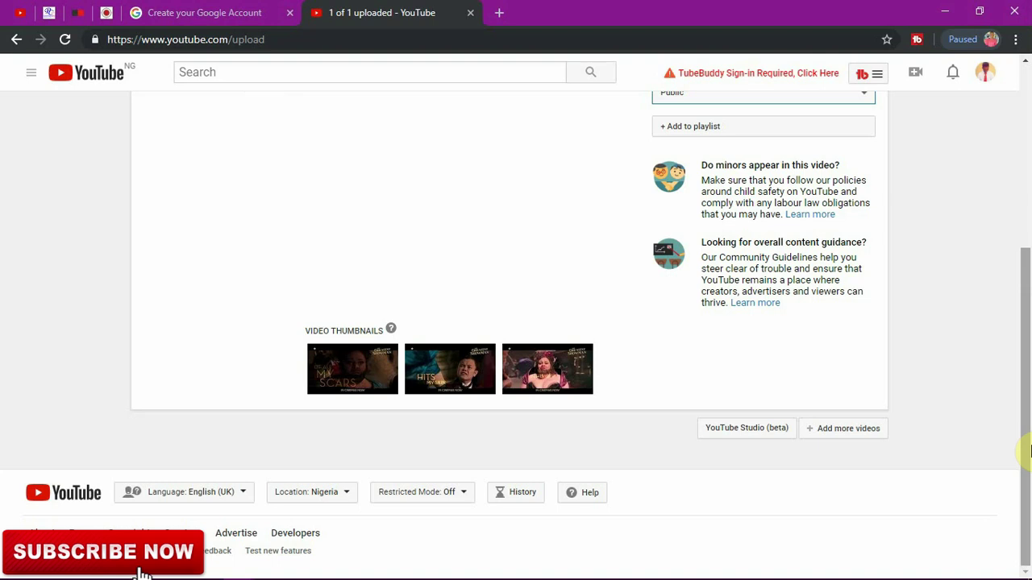
{"action": "left_click_drag", "start_coordinate": [1029, 436], "coordinate": [1015, 456]}
{"action": "mouse_move", "coordinate": [561, 387]}
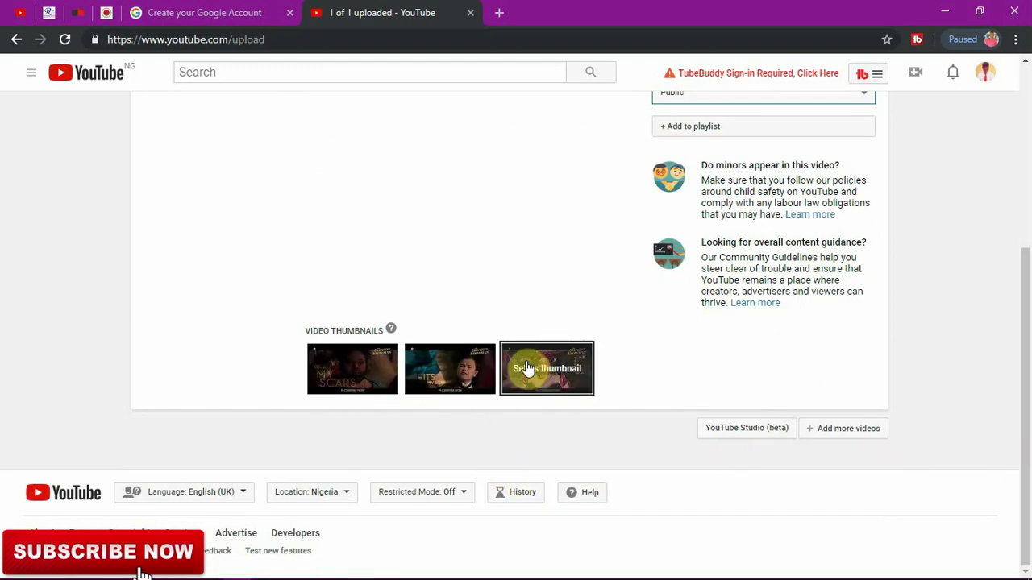
{"action": "left_click", "coordinate": [534, 372]}
{"action": "left_click_drag", "start_coordinate": [1027, 382], "coordinate": [1007, 180]}
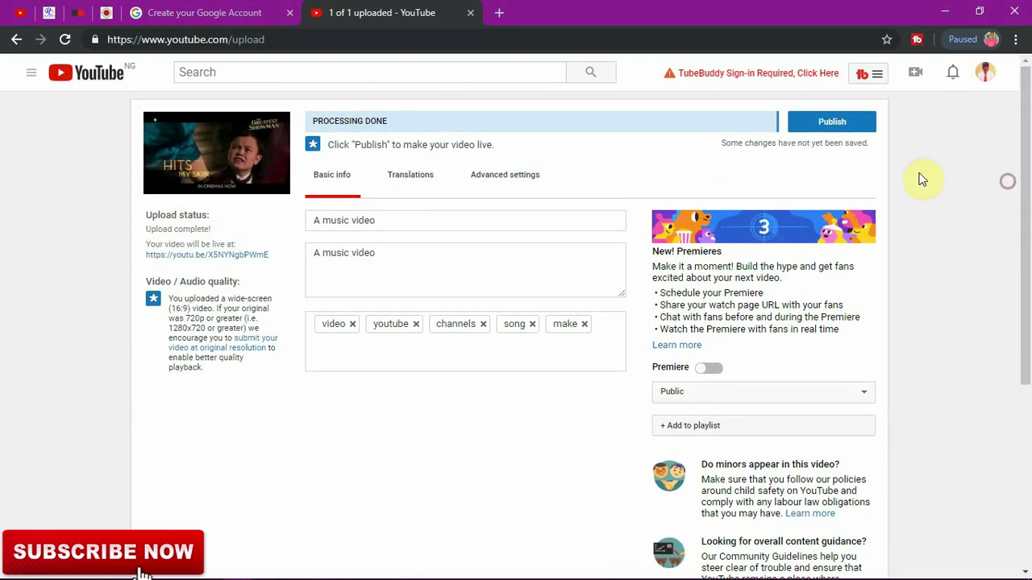
Step: Publish 'A music video', select its youtu.be share link, and return to YouTube home
{"action": "left_click", "coordinate": [830, 122]}
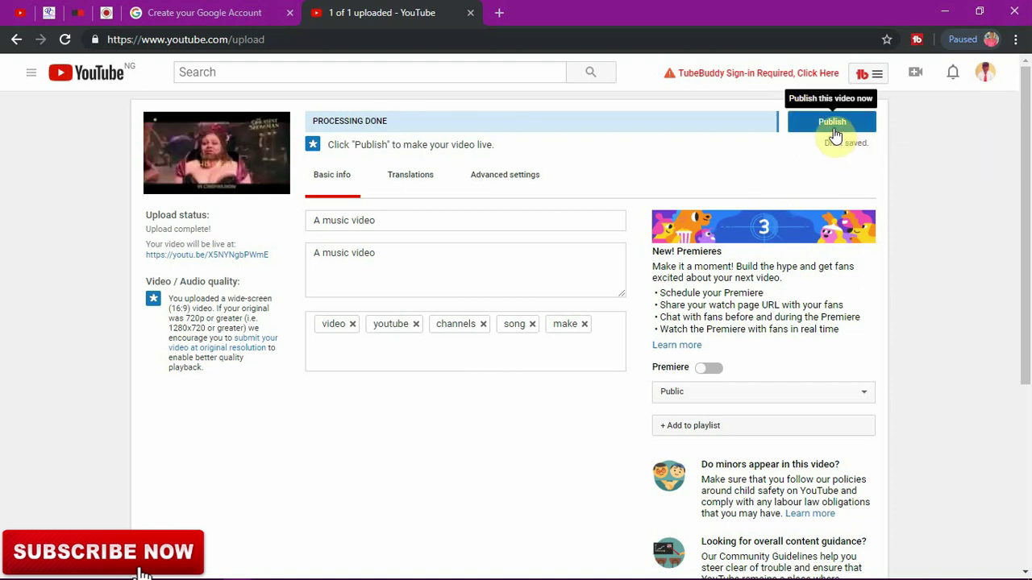
{"action": "left_click", "coordinate": [833, 131]}
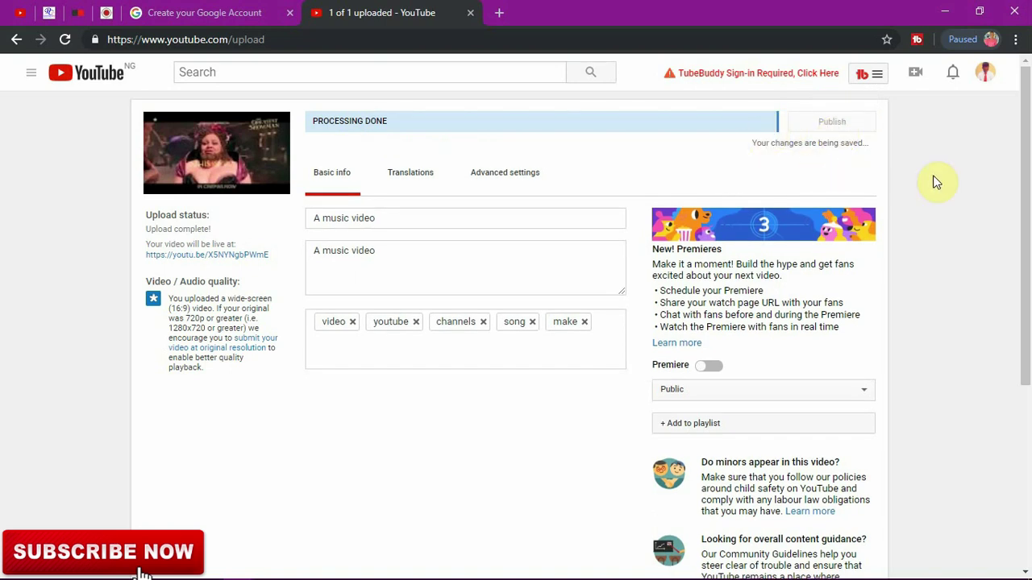
{"action": "left_click_drag", "start_coordinate": [1026, 193], "coordinate": [1027, 276]}
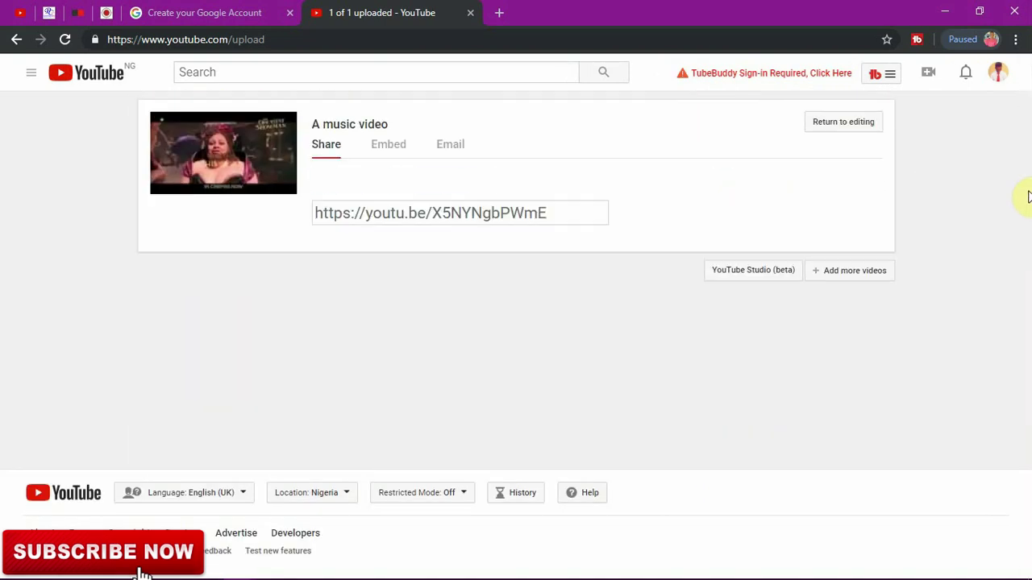
{"action": "left_click_drag", "start_coordinate": [557, 212], "coordinate": [310, 212]}
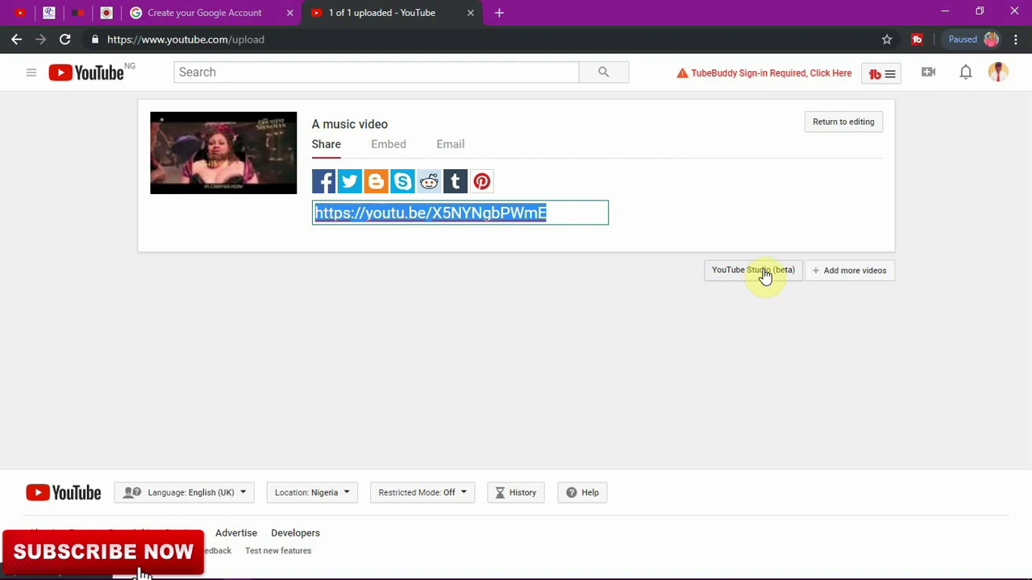
{"action": "left_click", "coordinate": [996, 78]}
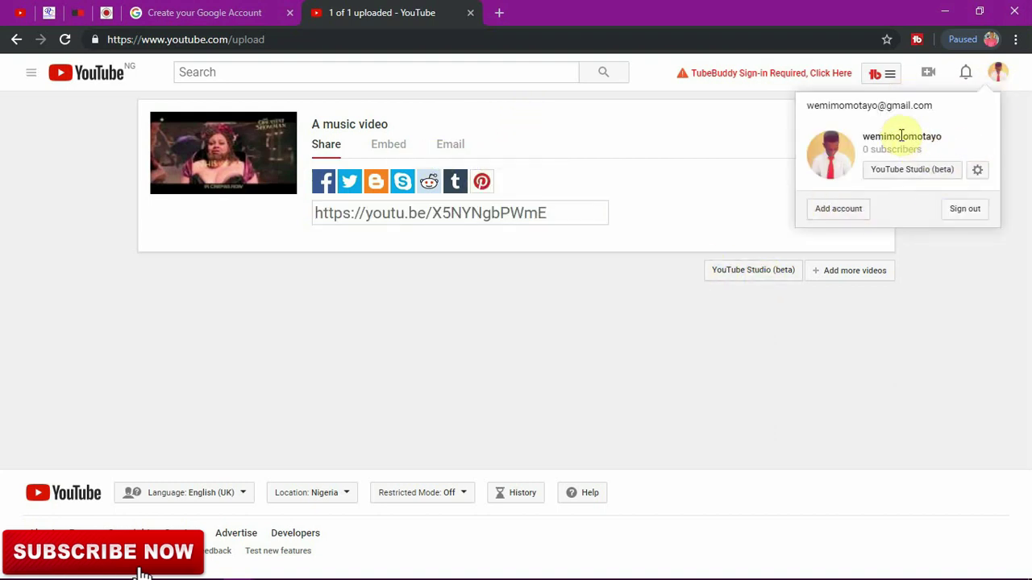
{"action": "left_click", "coordinate": [121, 76]}
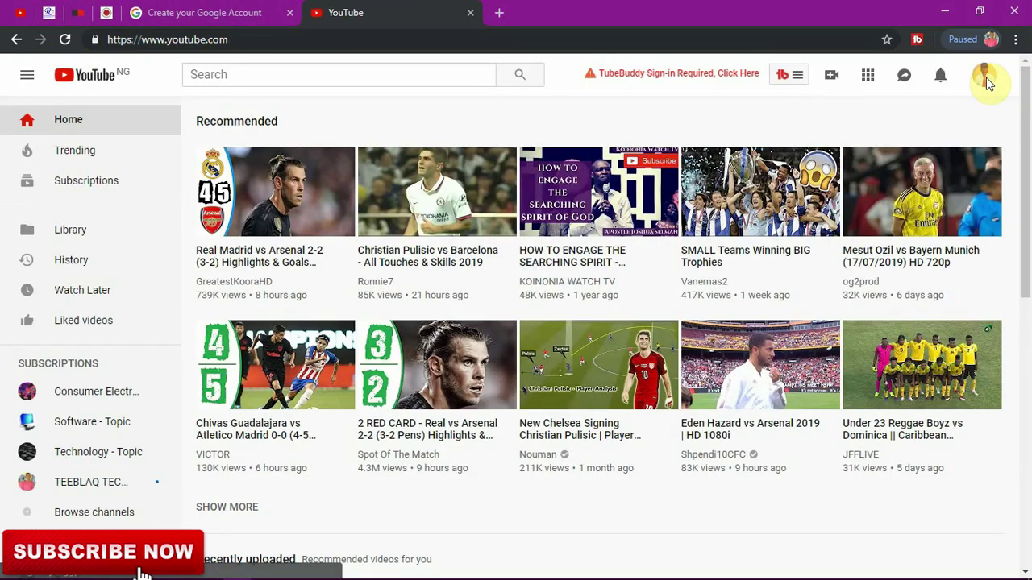
Step: Go to your channel page and open its classic Customise Channel view
{"action": "left_click", "coordinate": [985, 79]}
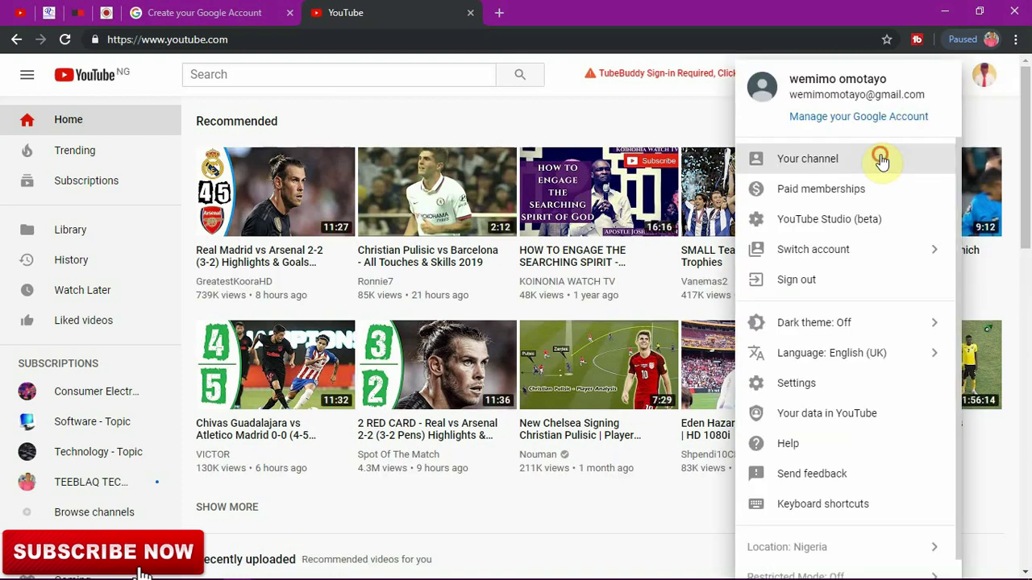
{"action": "left_click", "coordinate": [881, 161]}
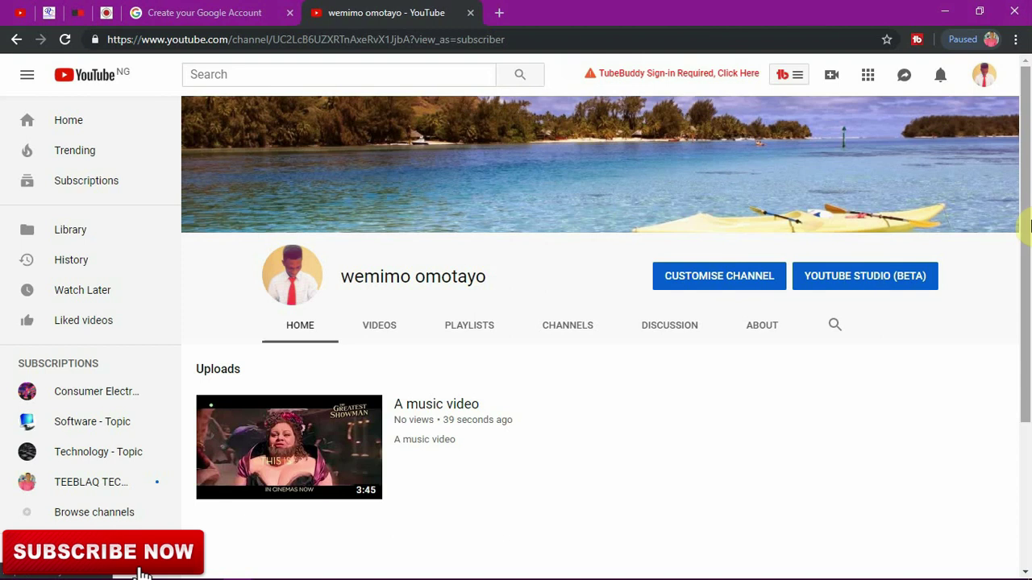
{"action": "scroll", "coordinate": [859, 277], "scroll_direction": "down", "scroll_amount": 1}
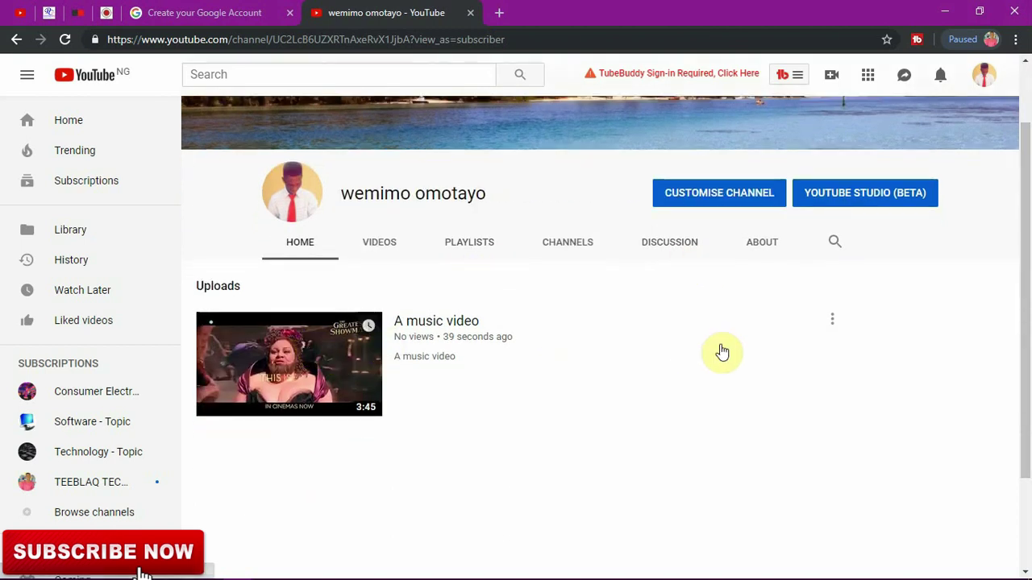
{"action": "scroll", "coordinate": [1029, 269], "scroll_direction": "up", "scroll_amount": 1}
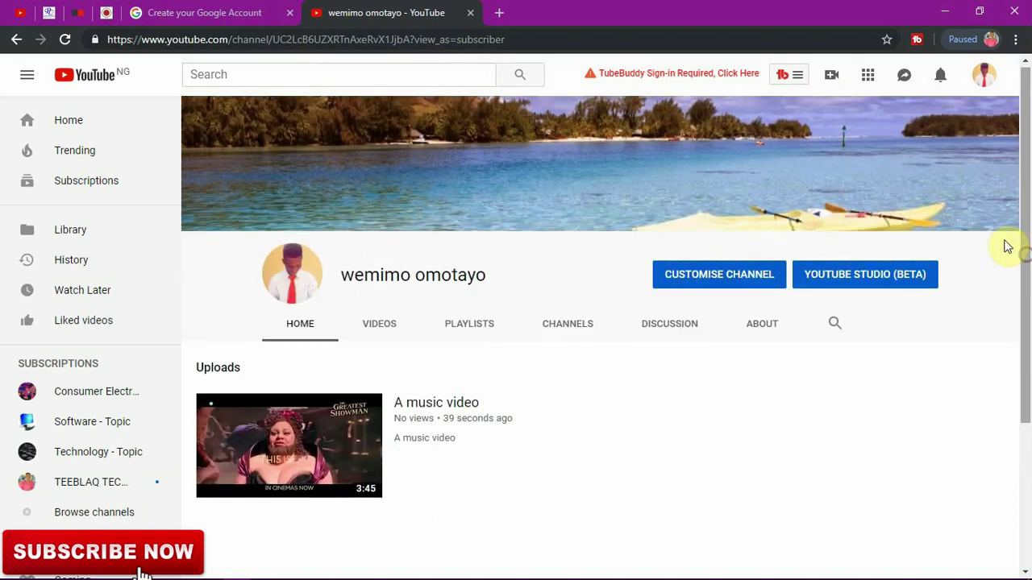
{"action": "left_click", "coordinate": [751, 284]}
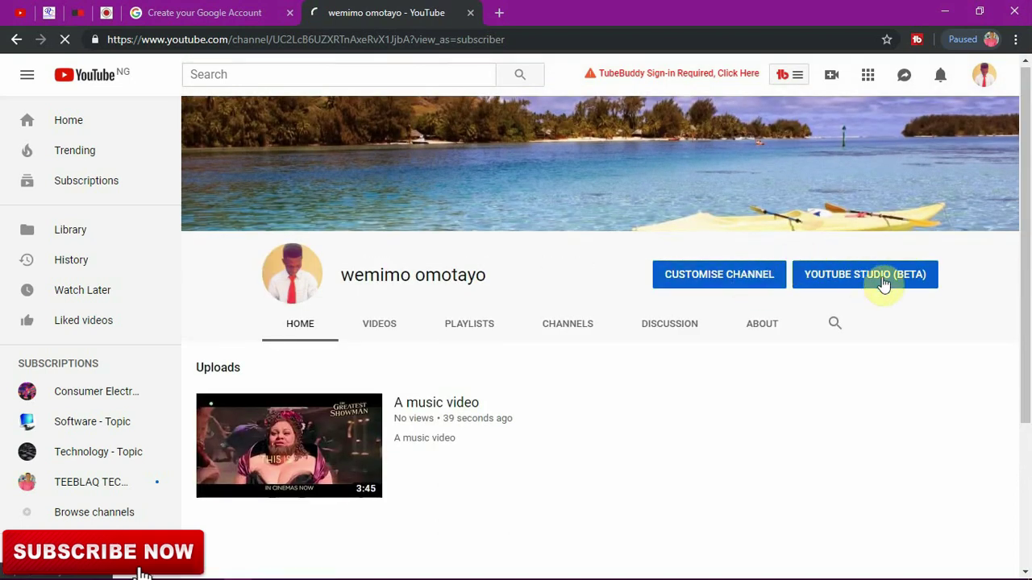
{"action": "scroll", "coordinate": [1030, 234], "scroll_direction": "down", "scroll_amount": 2}
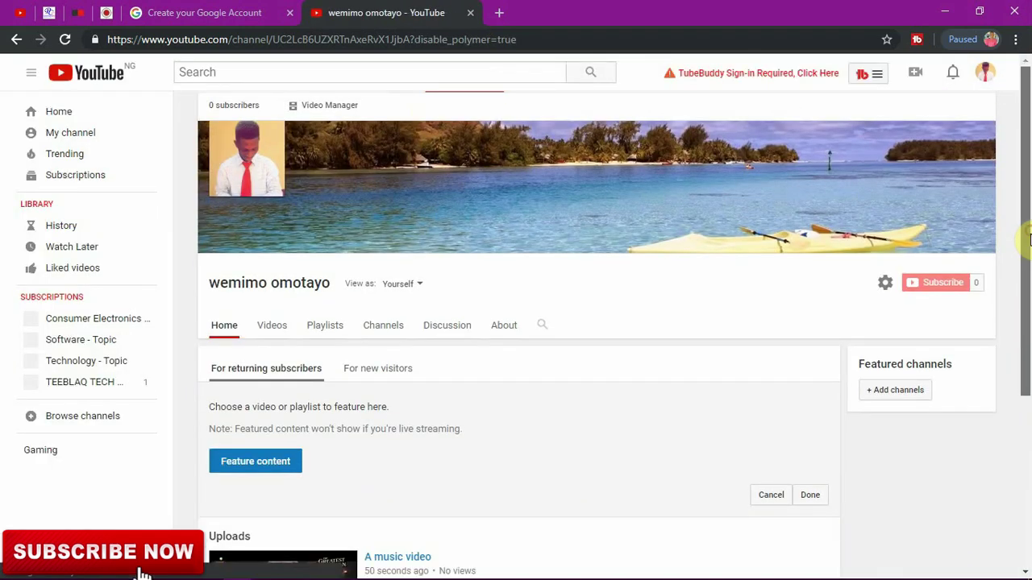
{"action": "scroll", "coordinate": [1024, 233], "scroll_direction": "up", "scroll_amount": 1}
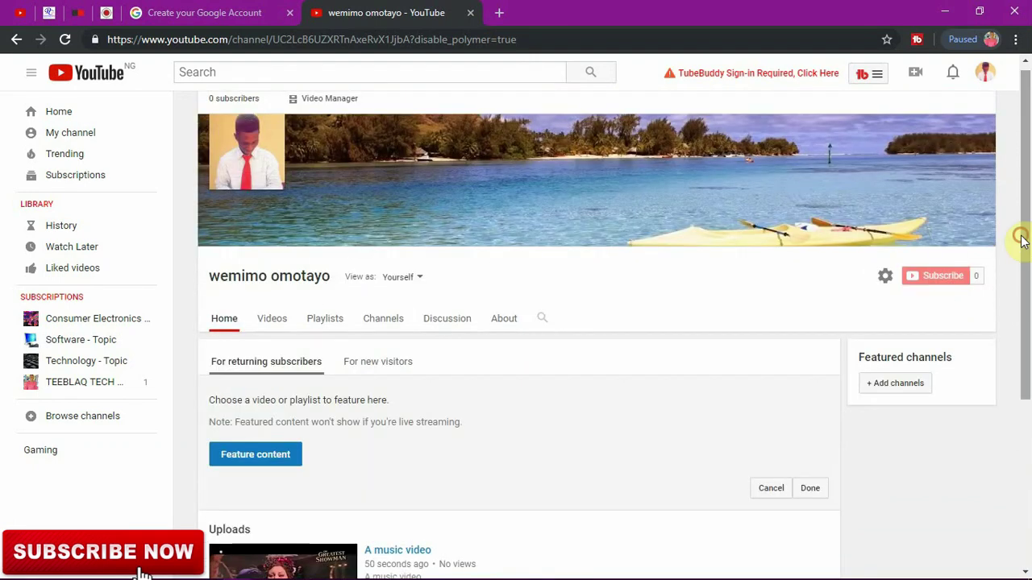
Step: Save the channel settings with discussion comments left on Display automatically
{"action": "left_click", "coordinate": [883, 279]}
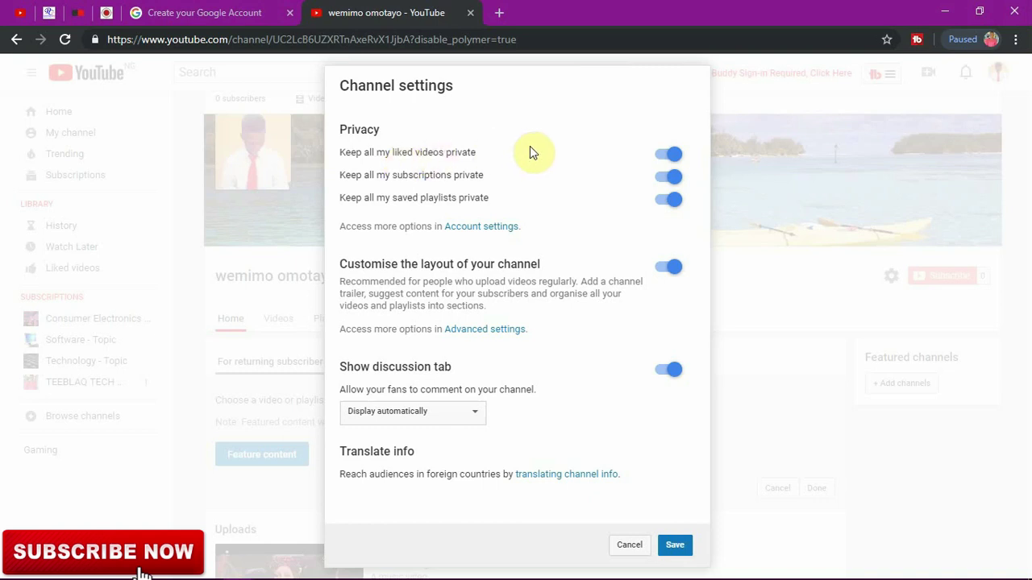
{"action": "left_click", "coordinate": [456, 411]}
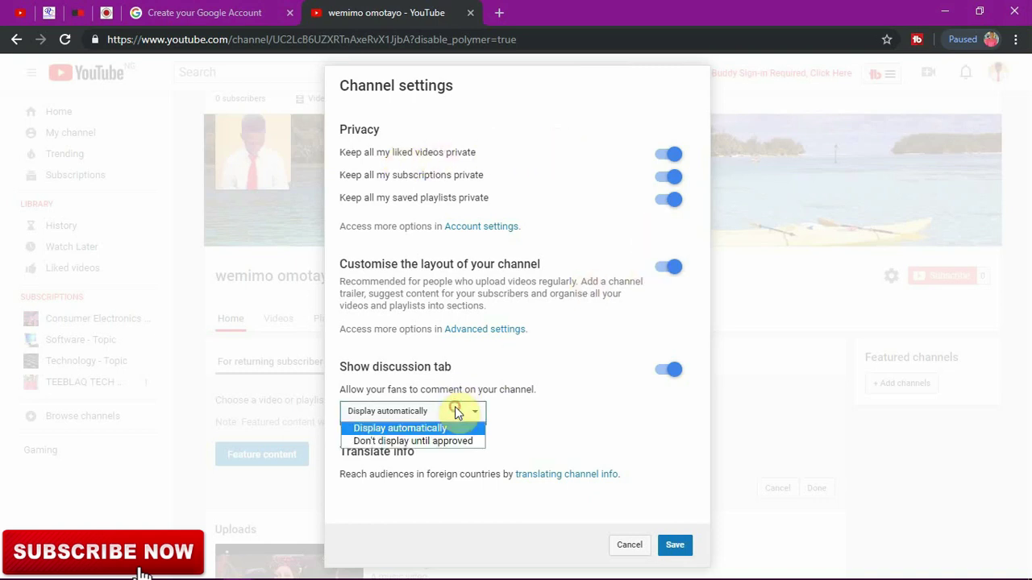
{"action": "left_click", "coordinate": [538, 418]}
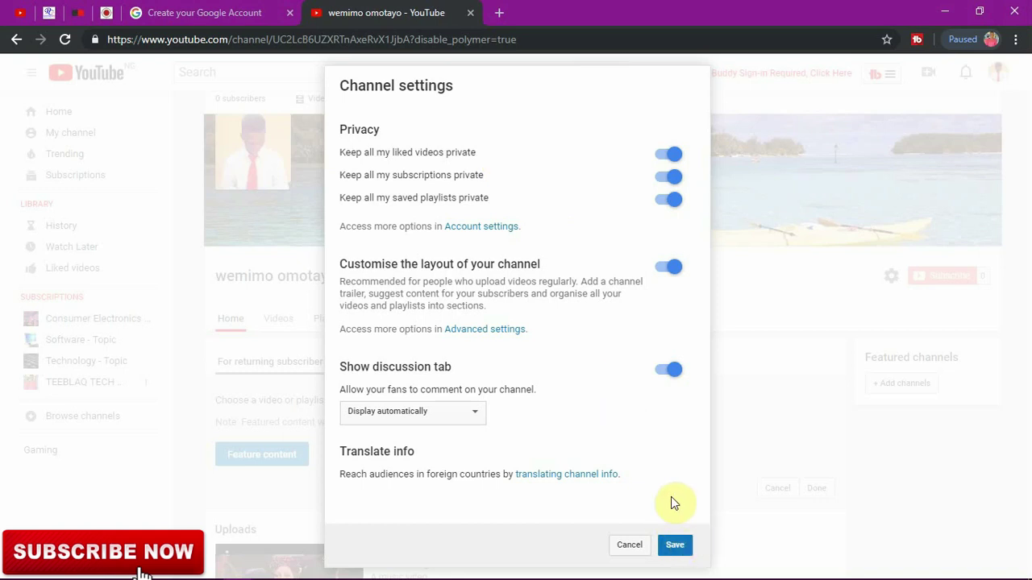
{"action": "left_click", "coordinate": [675, 545]}
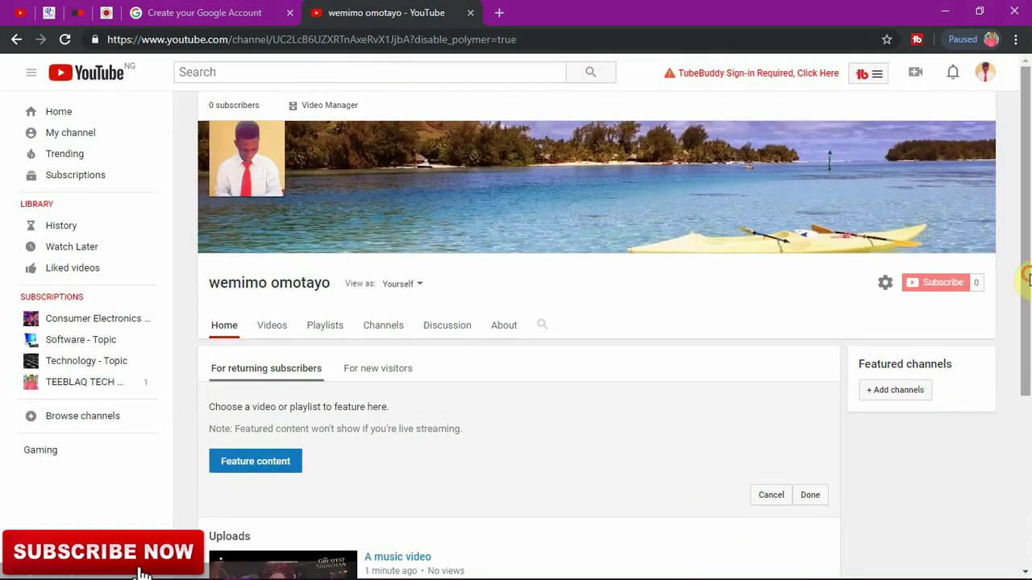
{"action": "left_click_drag", "start_coordinate": [1027, 276], "coordinate": [1027, 322]}
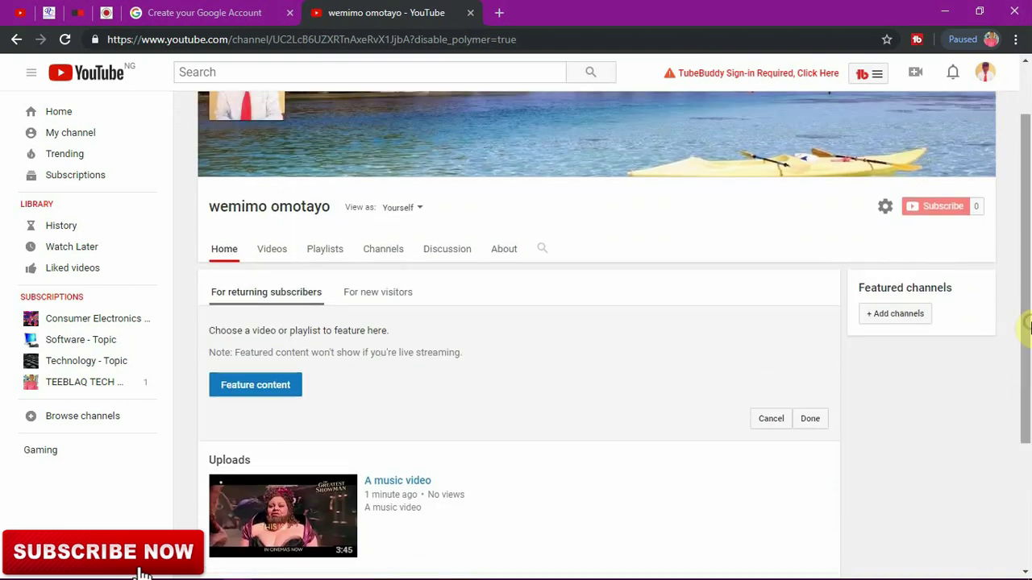
Step: Look over the channel's Playlists tab, then open Video Manager to list the uploads
{"action": "left_click", "coordinate": [333, 251]}
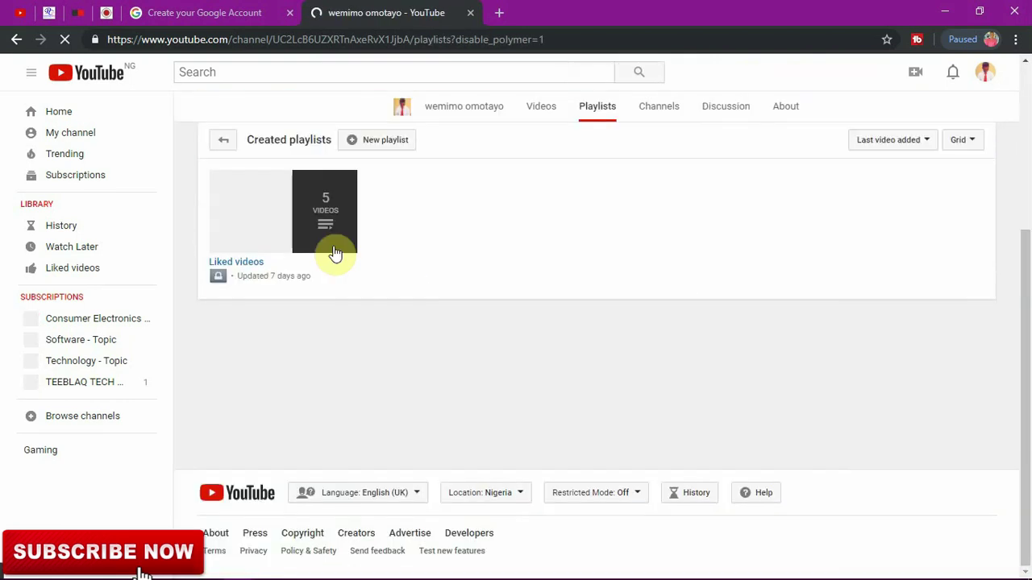
{"action": "left_click_drag", "start_coordinate": [1026, 307], "coordinate": [1023, 184]}
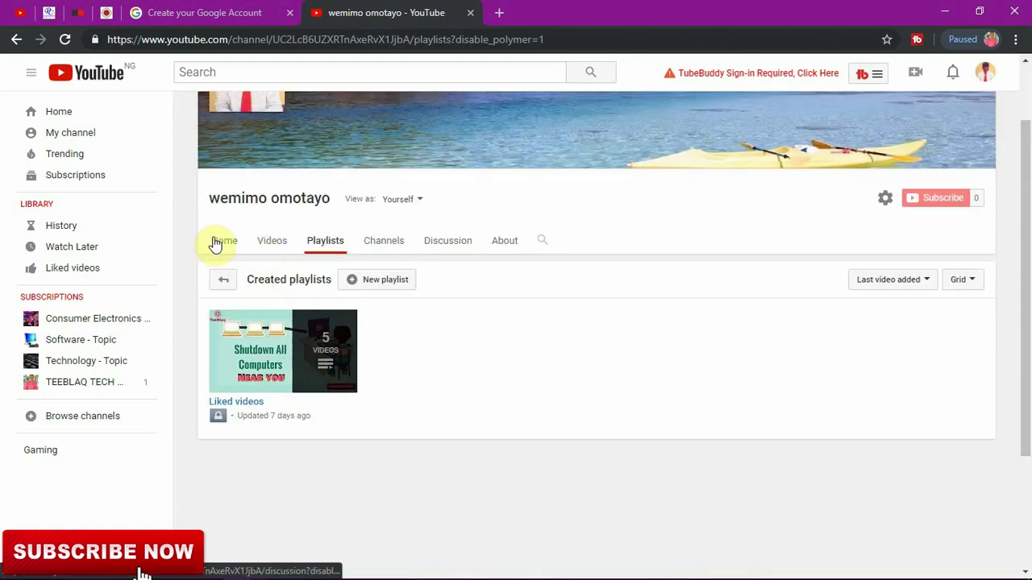
{"action": "left_click_drag", "start_coordinate": [1023, 230], "coordinate": [1017, 177]}
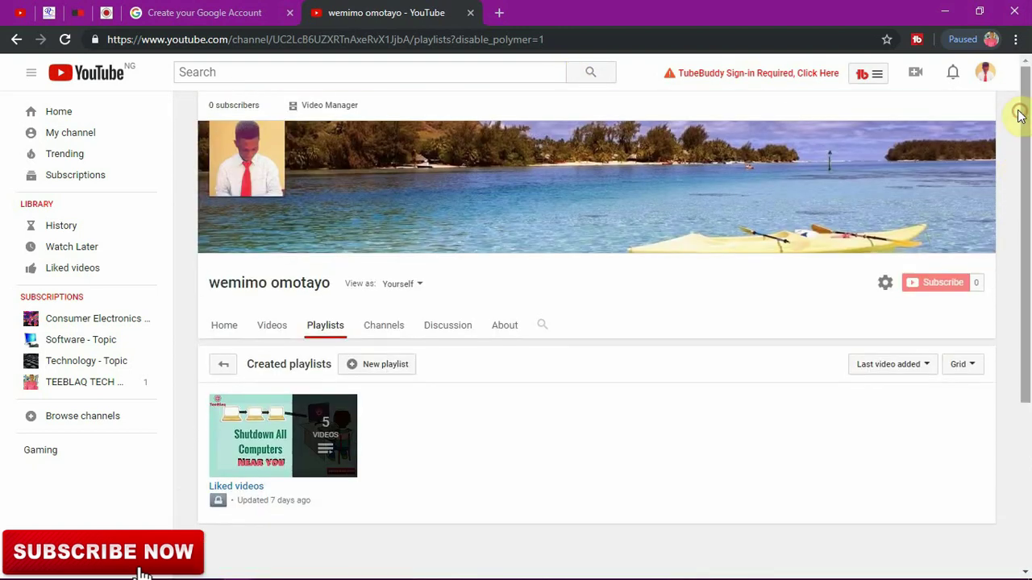
{"action": "left_click", "coordinate": [316, 106]}
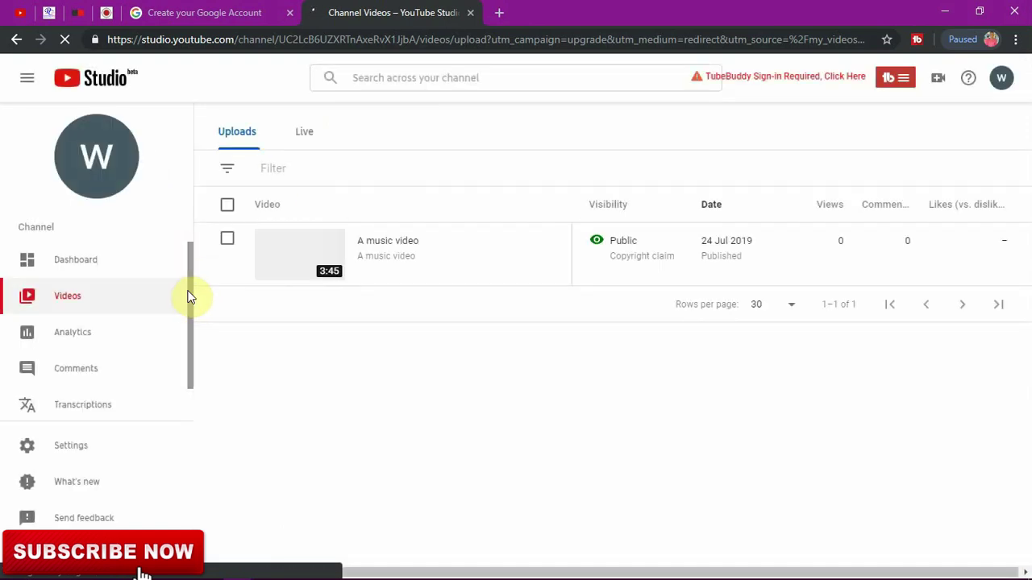
Step: Look over the Studio Dashboard and Videos pages, then open the 28-day Channel Analytics overview
{"action": "left_click_drag", "start_coordinate": [187, 293], "coordinate": [189, 286]}
{"action": "left_click", "coordinate": [127, 271]}
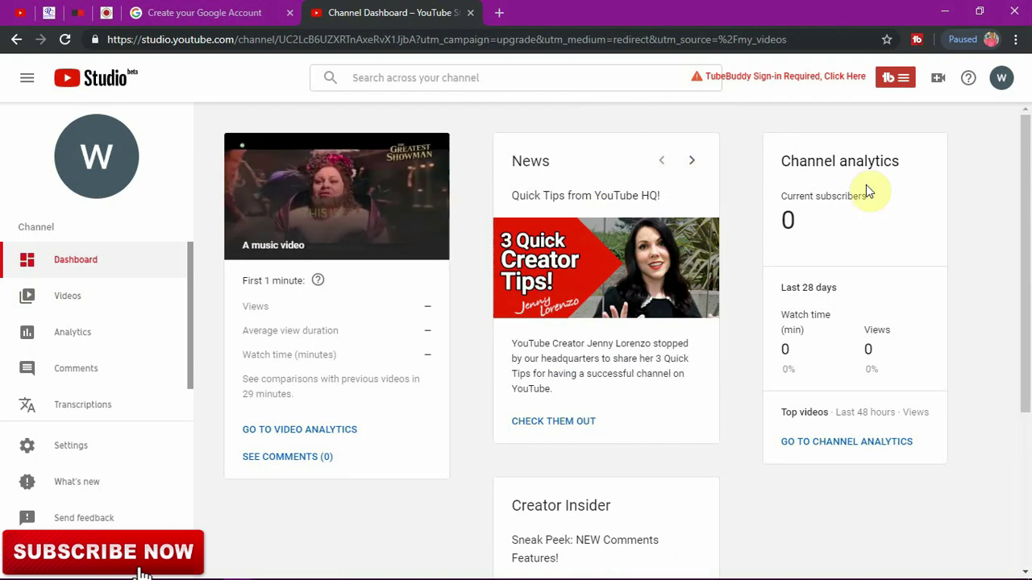
{"action": "left_click_drag", "start_coordinate": [1025, 234], "coordinate": [993, 157]}
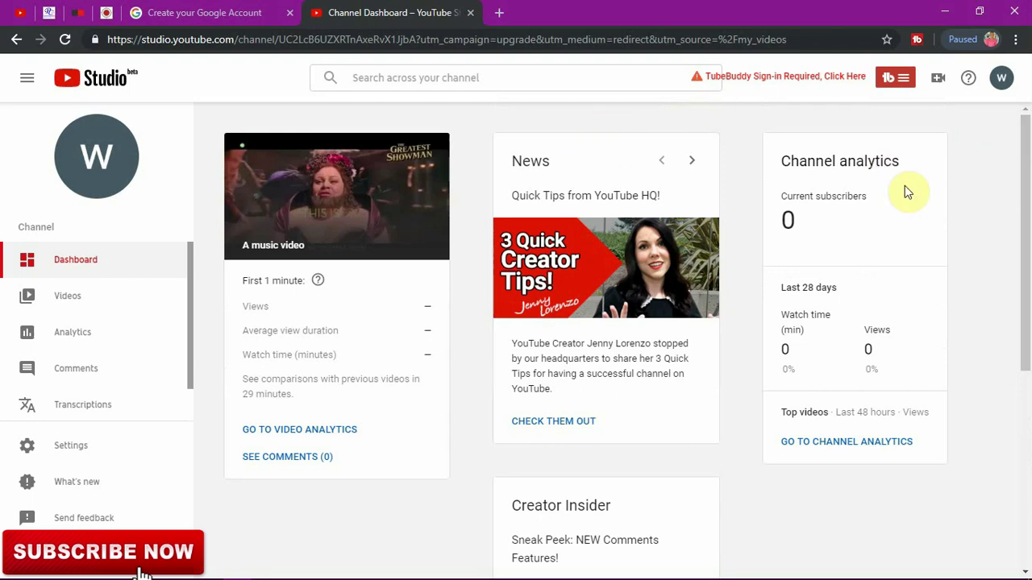
{"action": "left_click_drag", "start_coordinate": [1025, 185], "coordinate": [1020, 136]}
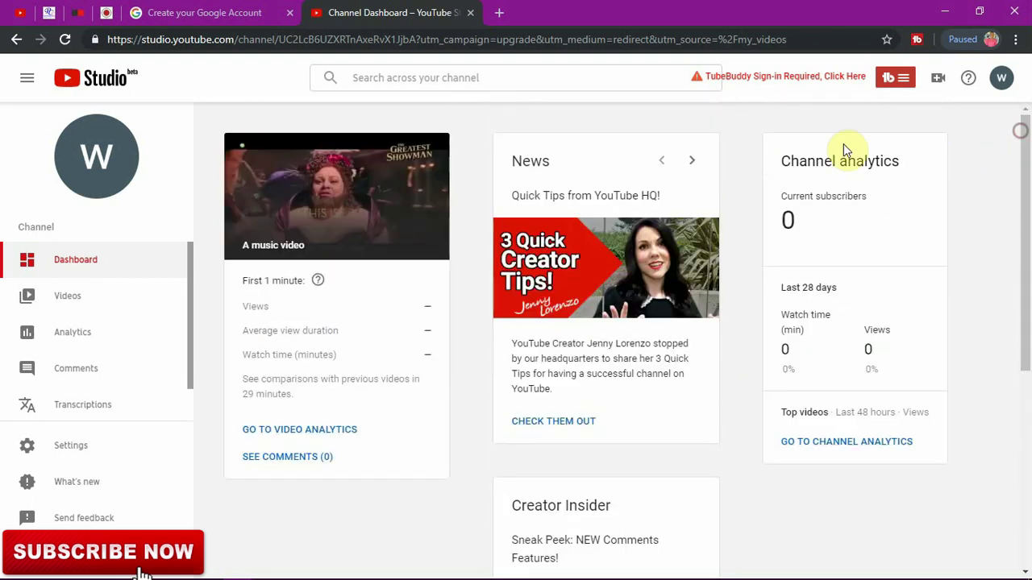
{"action": "left_click", "coordinate": [95, 298]}
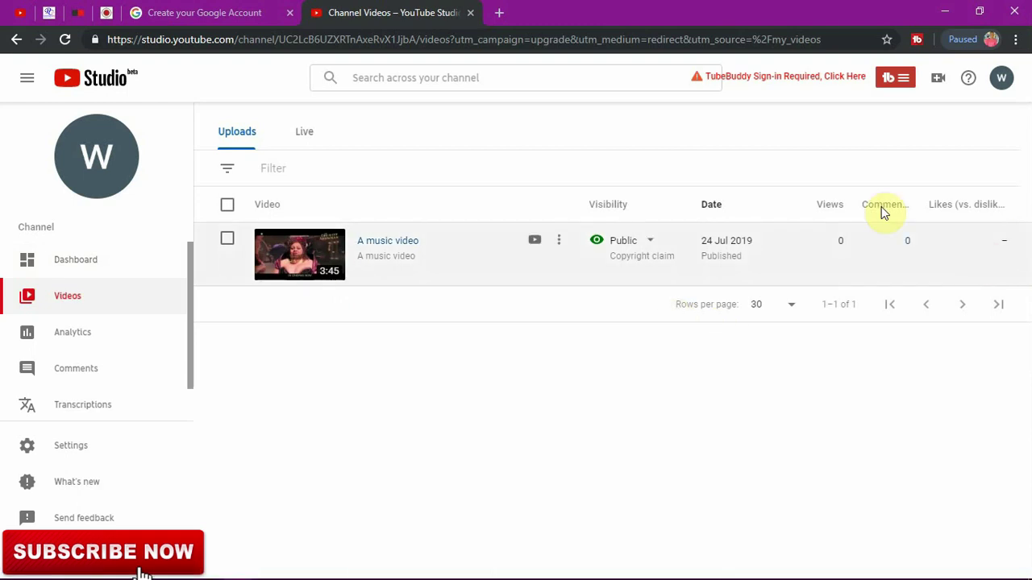
{"action": "left_click", "coordinate": [85, 336]}
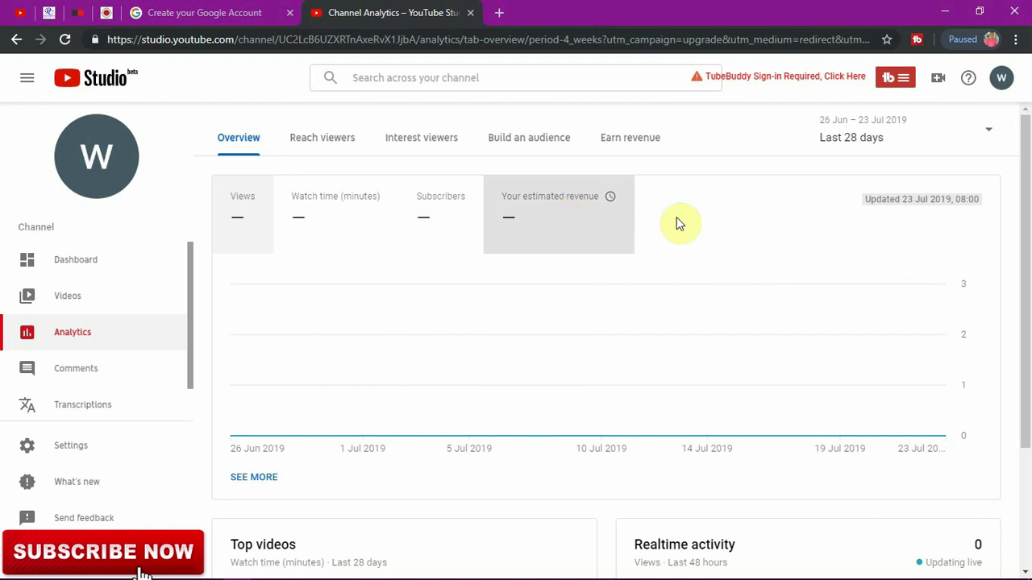
Step: Open the Studio Comments page and bring up the Other features flyout menu
{"action": "left_click_drag", "start_coordinate": [1027, 212], "coordinate": [970, 131]}
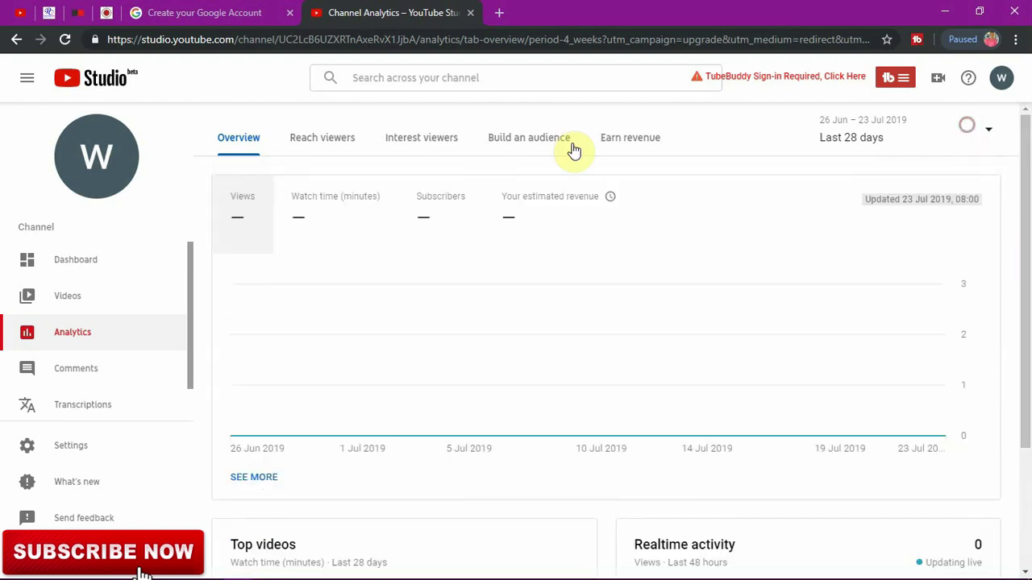
{"action": "left_click", "coordinate": [93, 376]}
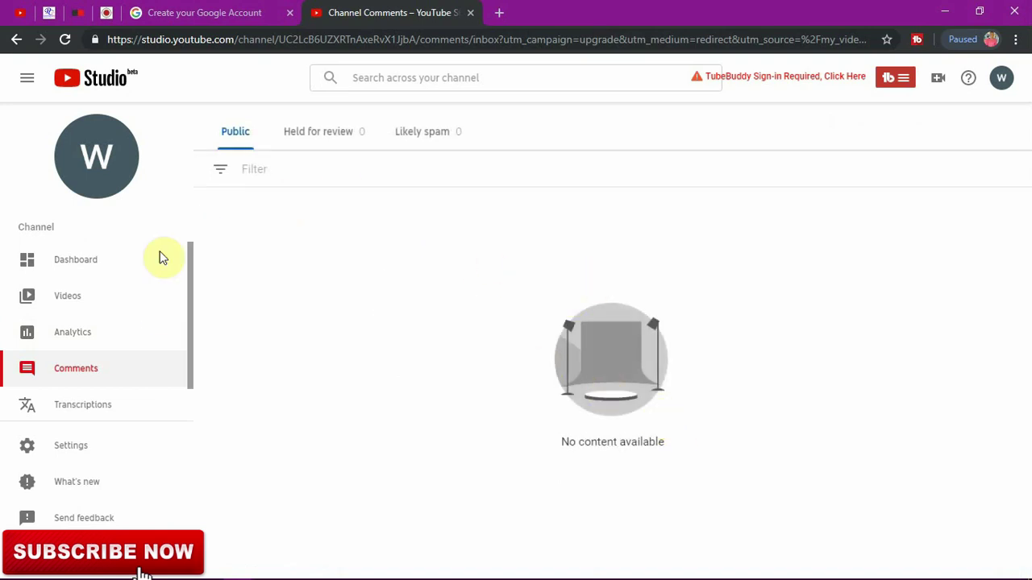
{"action": "scroll", "coordinate": [193, 315], "scroll_direction": "down", "scroll_amount": 1}
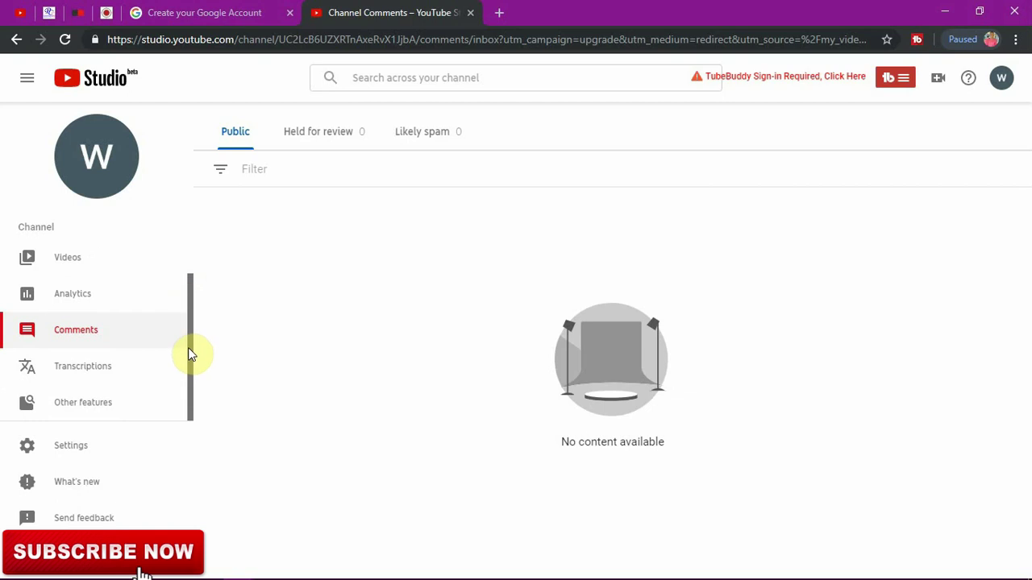
{"action": "mouse_move", "coordinate": [87, 407]}
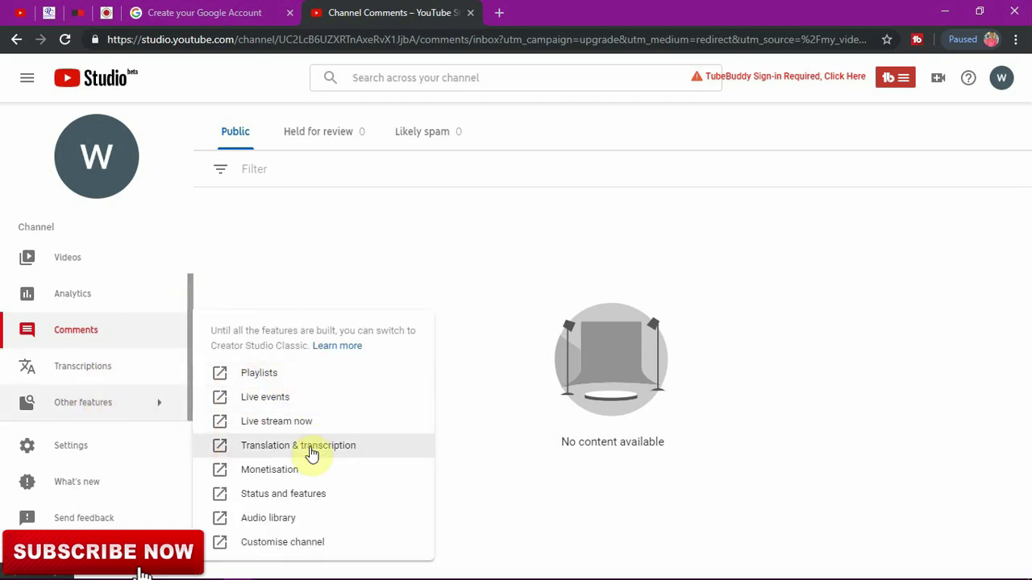
Step: Create an empty public playlist titled 'Practice' and close its playlist page
{"action": "left_click", "coordinate": [268, 378]}
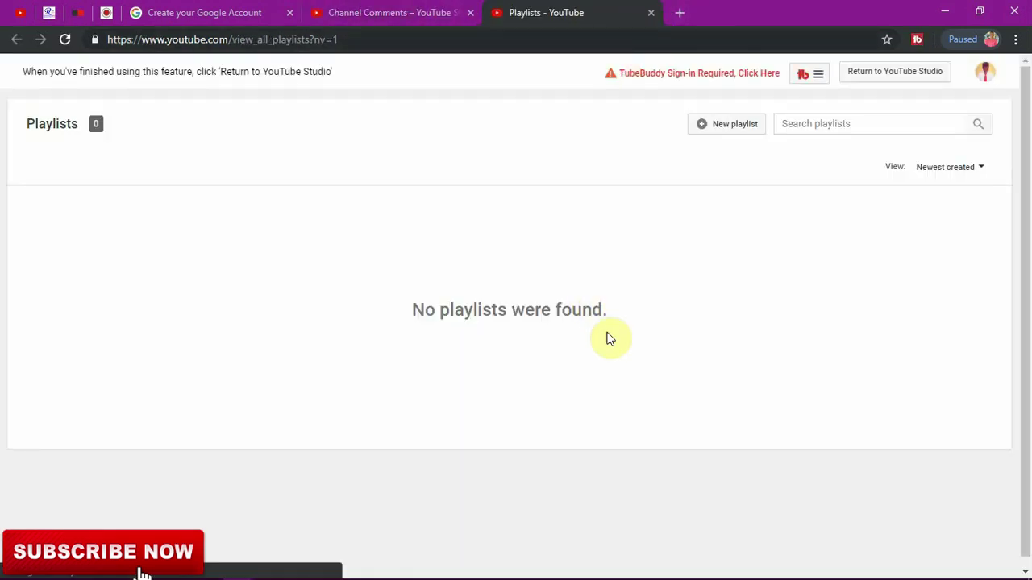
{"action": "left_click", "coordinate": [737, 129]}
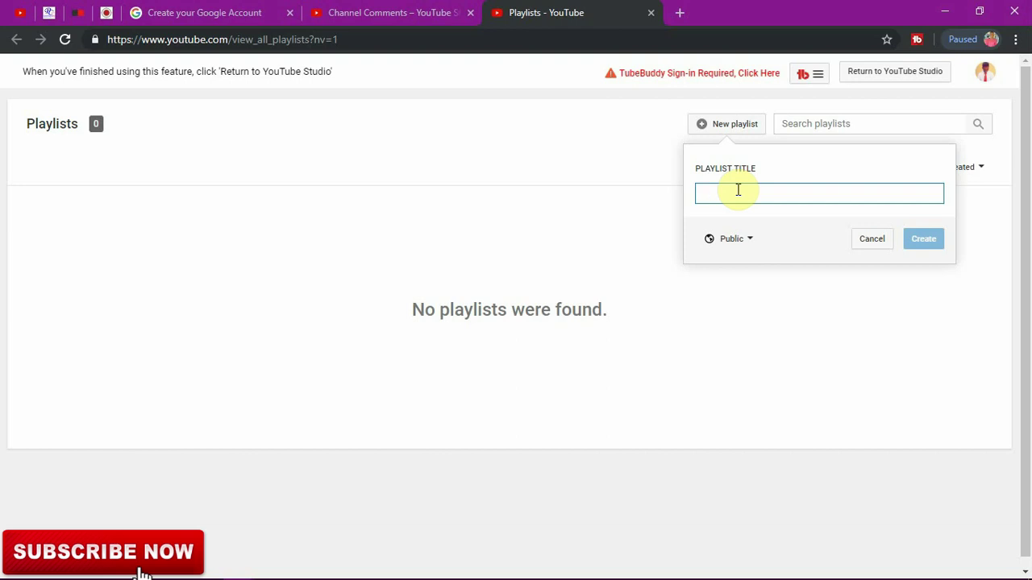
{"action": "type", "text": "Practice"}
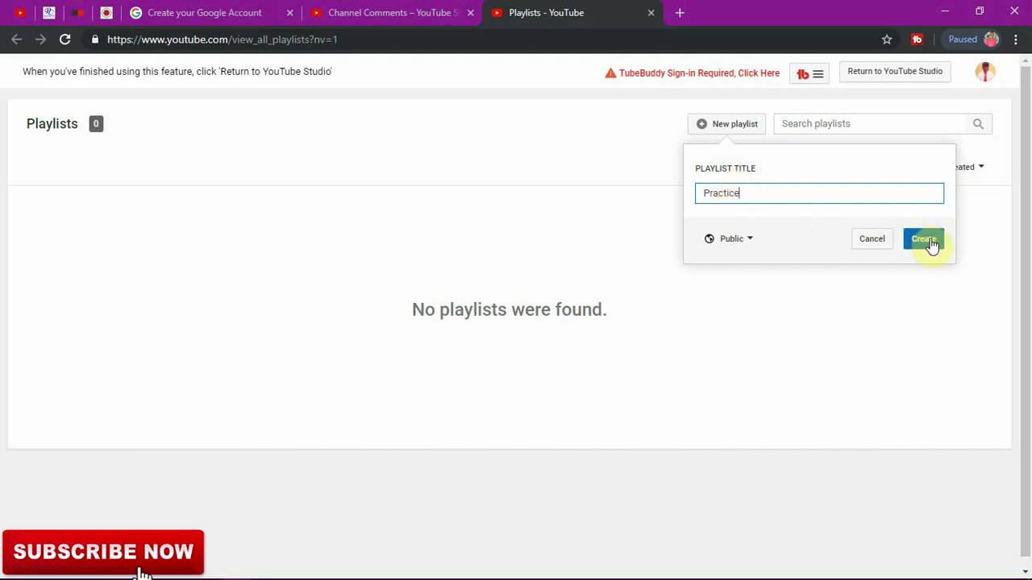
{"action": "left_click", "coordinate": [931, 243]}
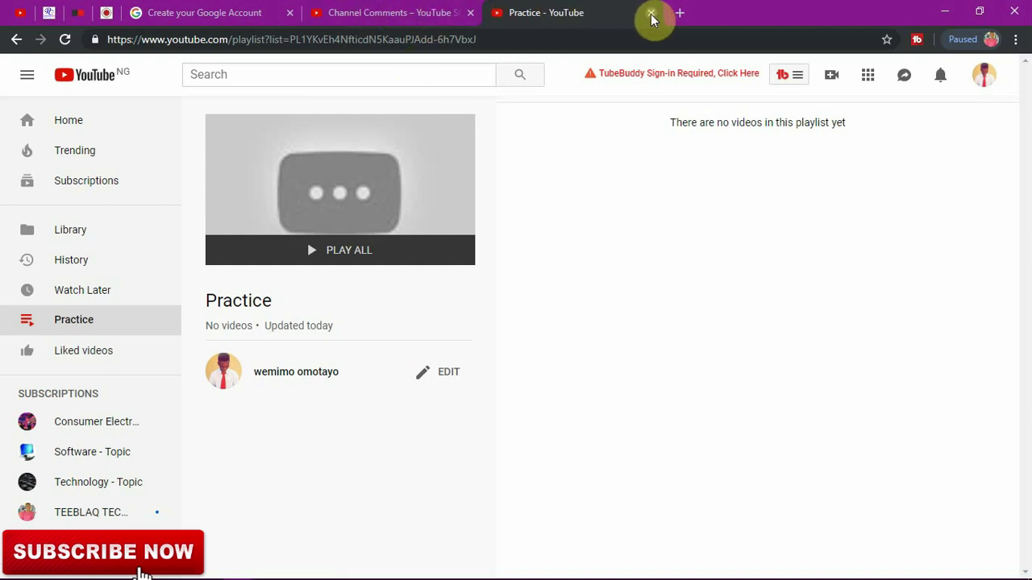
{"action": "left_click", "coordinate": [652, 18]}
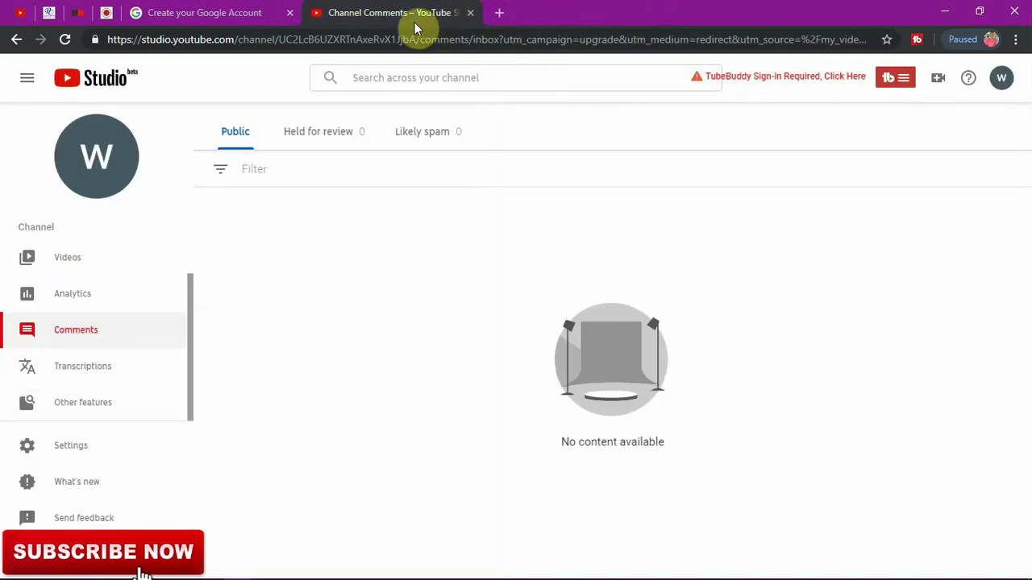
{"action": "mouse_move", "coordinate": [143, 415]}
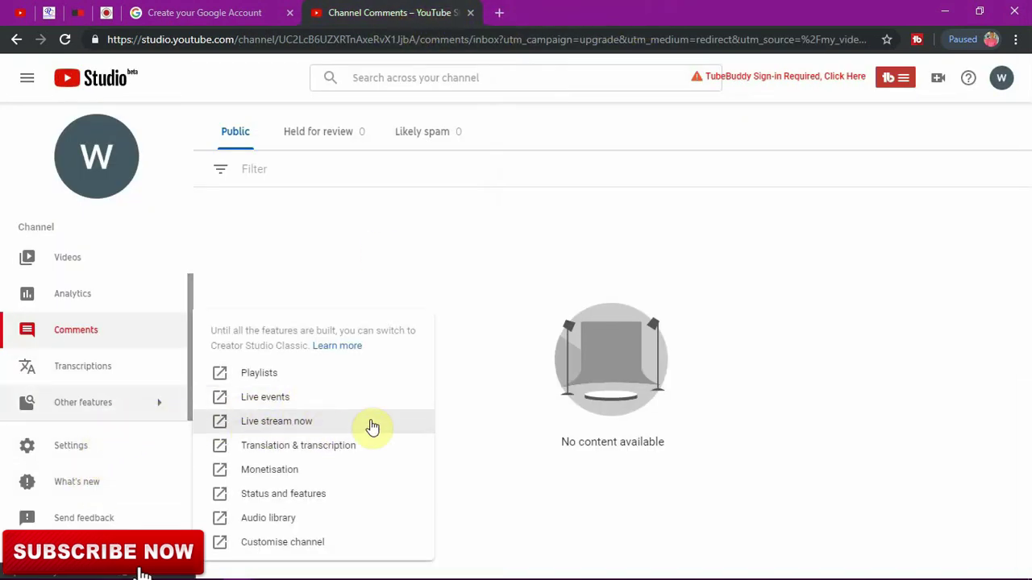
{"action": "left_click", "coordinate": [328, 474]}
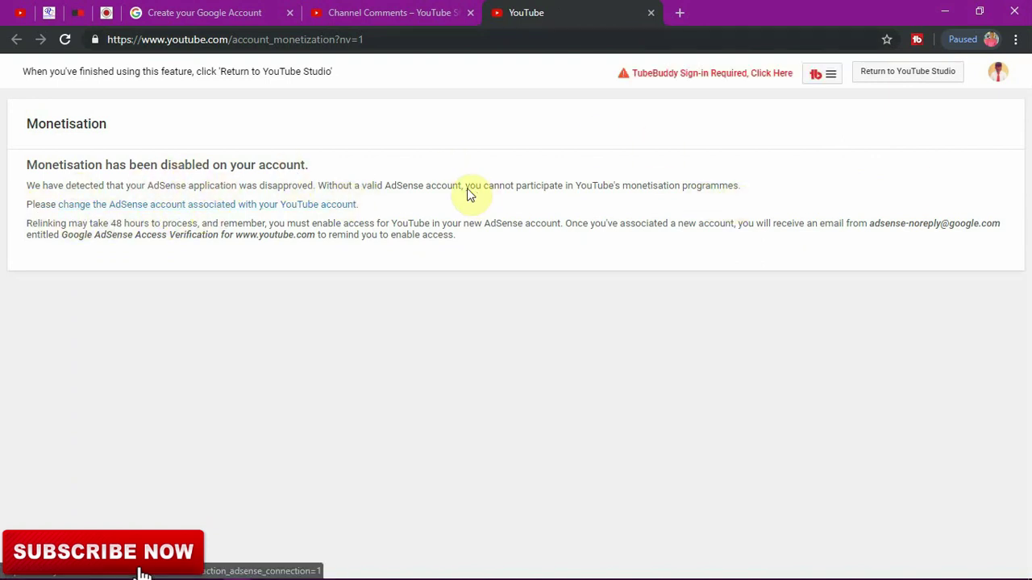
{"action": "left_click", "coordinate": [651, 15]}
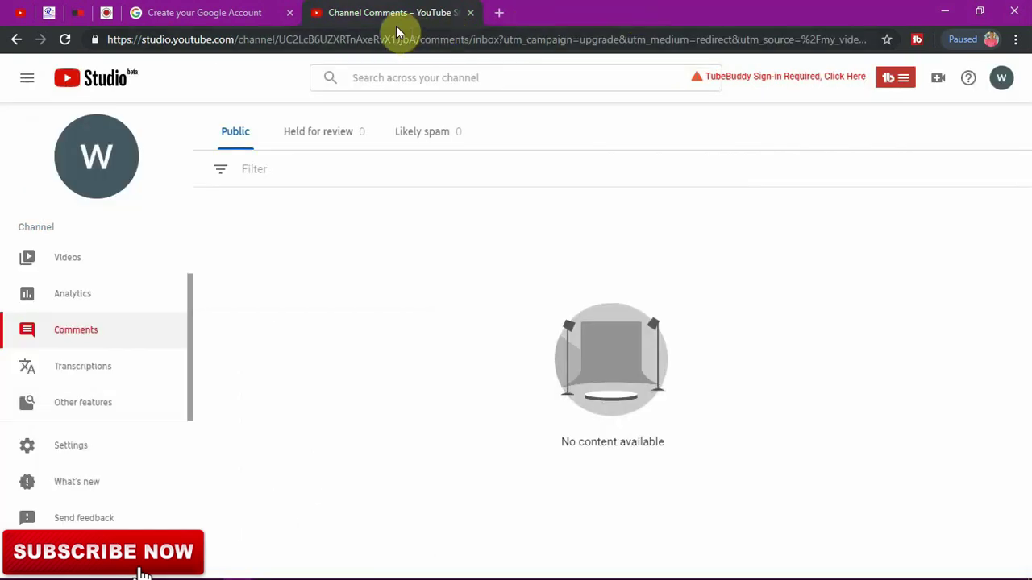
Step: Open the Audio Library from Other features, briefly preview Jungle Intrigue, then close the library
{"action": "left_click", "coordinate": [137, 405]}
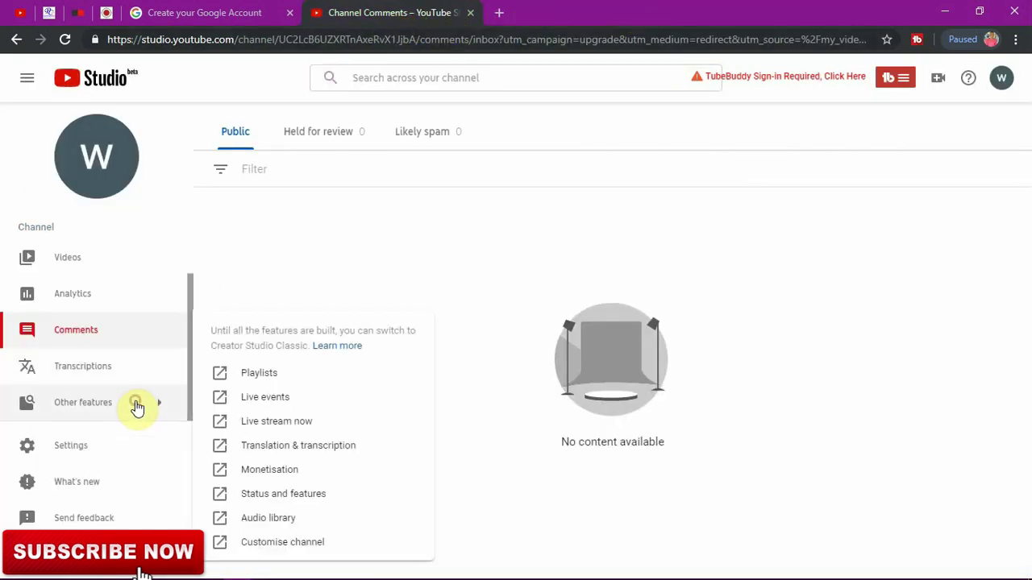
{"action": "left_click", "coordinate": [281, 522]}
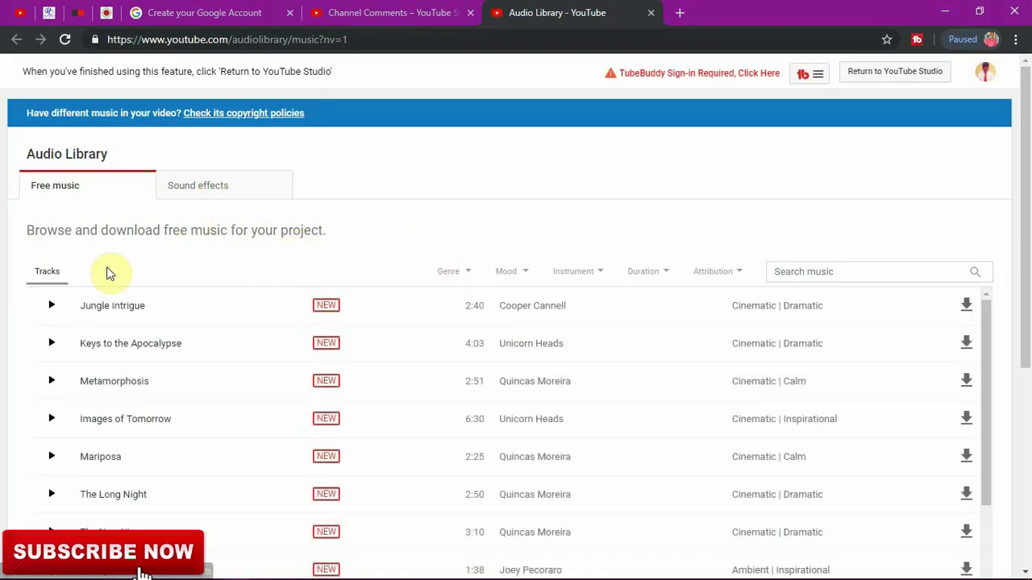
{"action": "left_click_drag", "start_coordinate": [984, 319], "coordinate": [981, 299]}
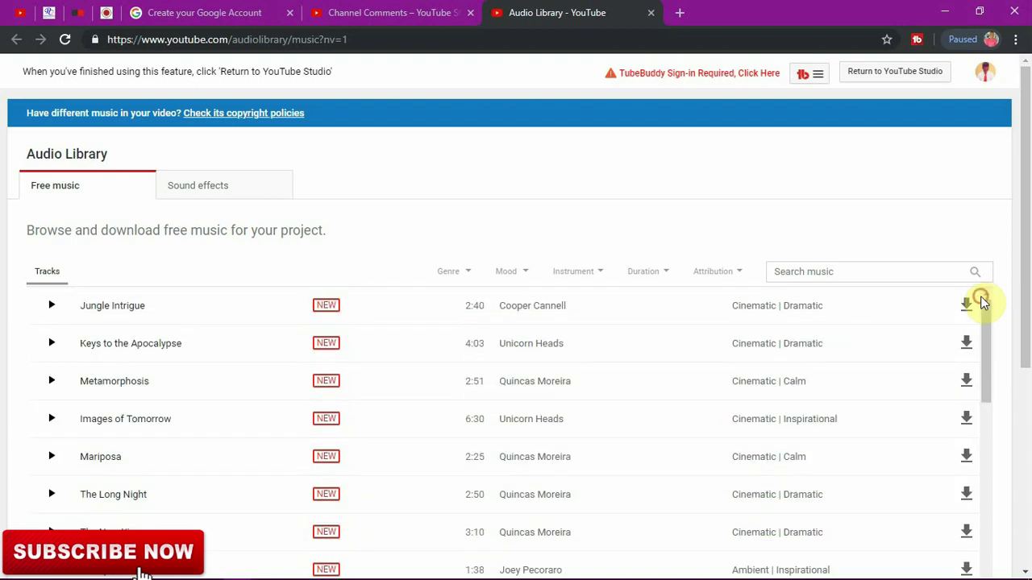
{"action": "left_click", "coordinate": [50, 309]}
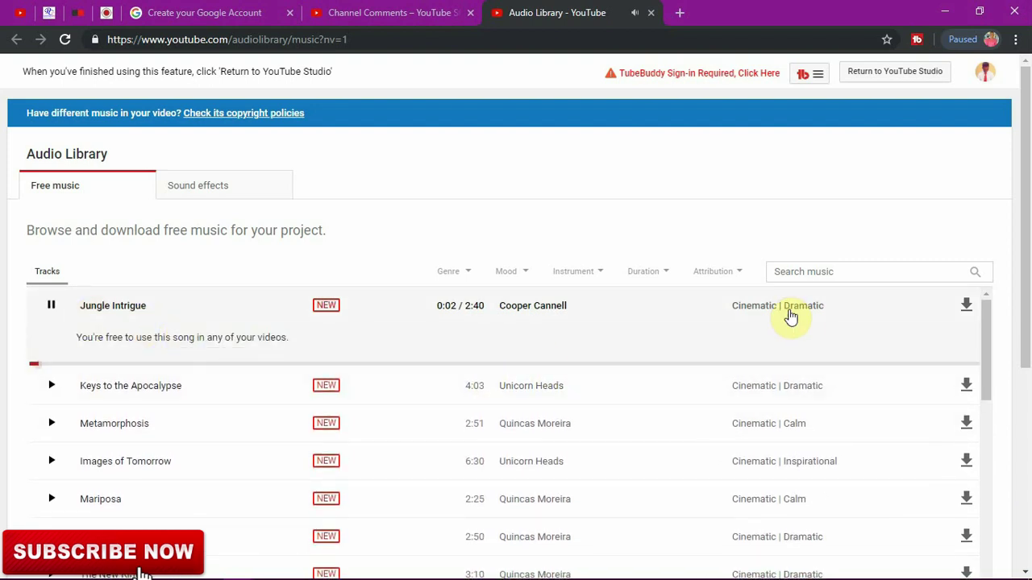
{"action": "left_click_drag", "start_coordinate": [985, 330], "coordinate": [983, 293]}
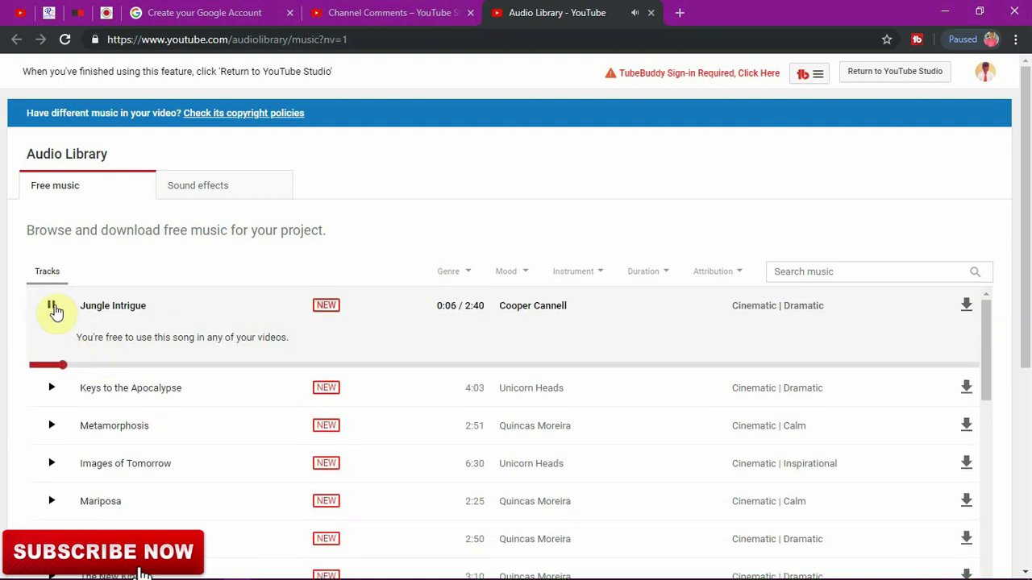
{"action": "left_click", "coordinate": [52, 309]}
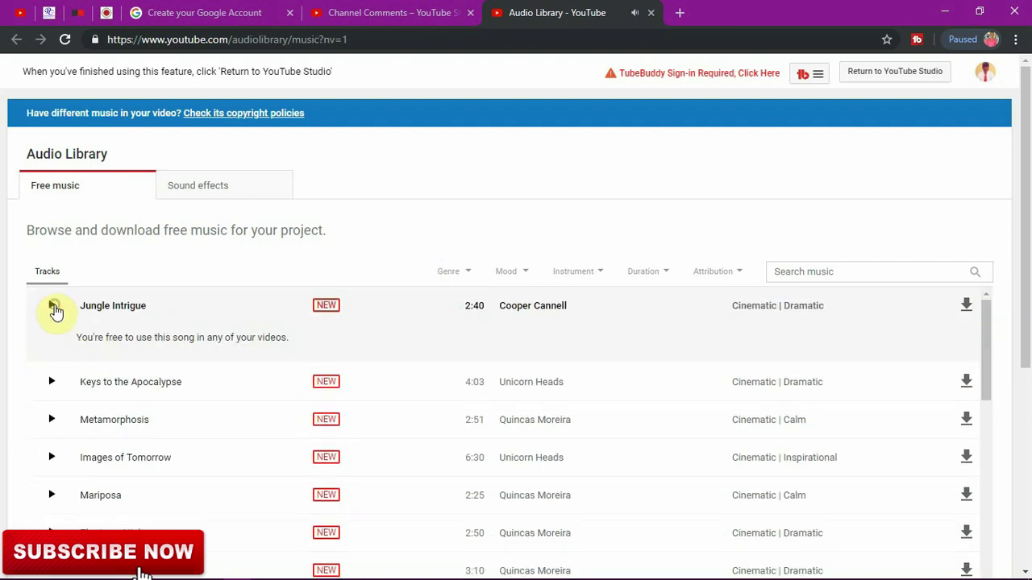
{"action": "left_click", "coordinate": [649, 14]}
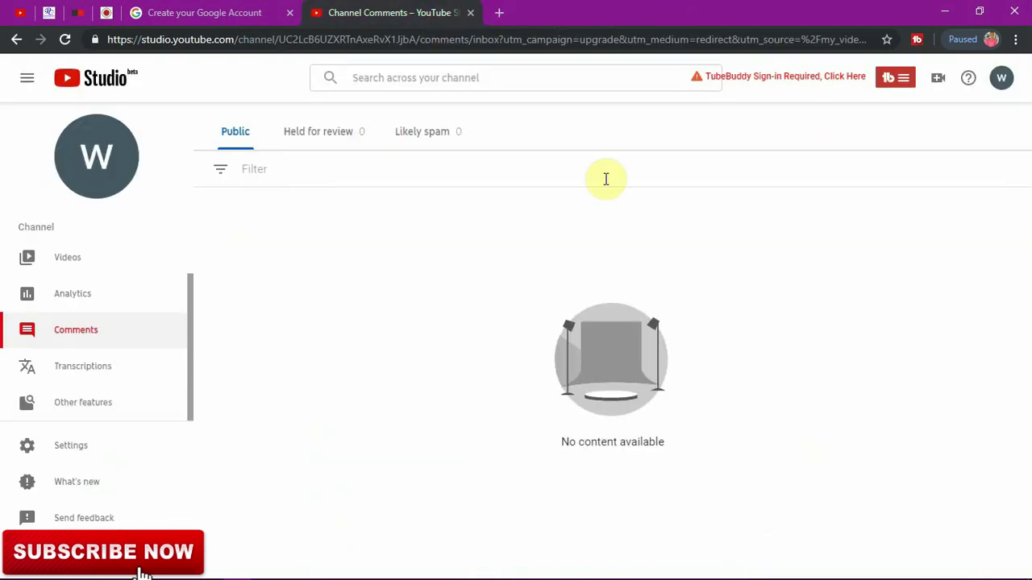
Step: Leave Studio for the channel's YouTube home page through the account menu
{"action": "left_click", "coordinate": [996, 78]}
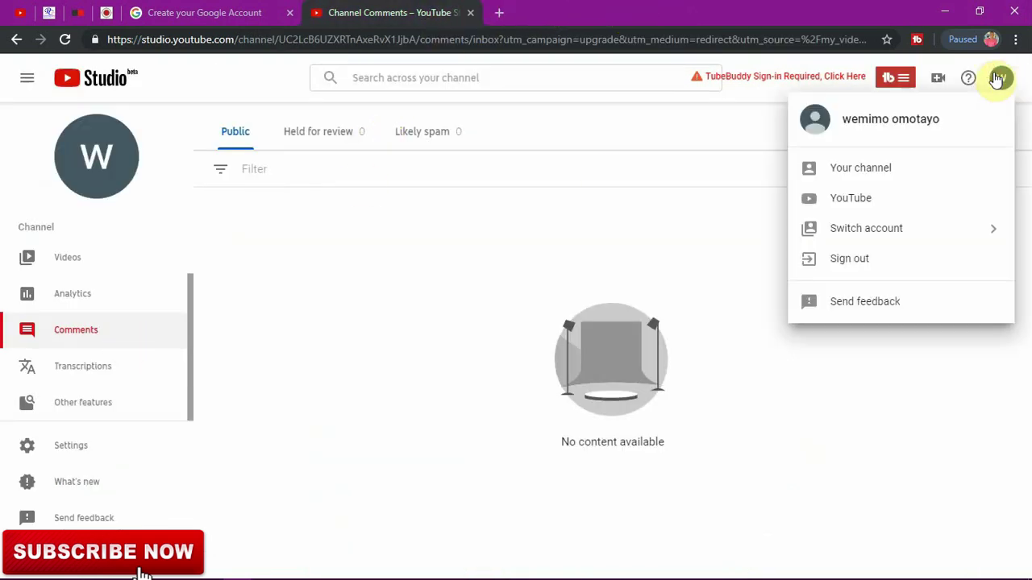
{"action": "left_click", "coordinate": [881, 193]}
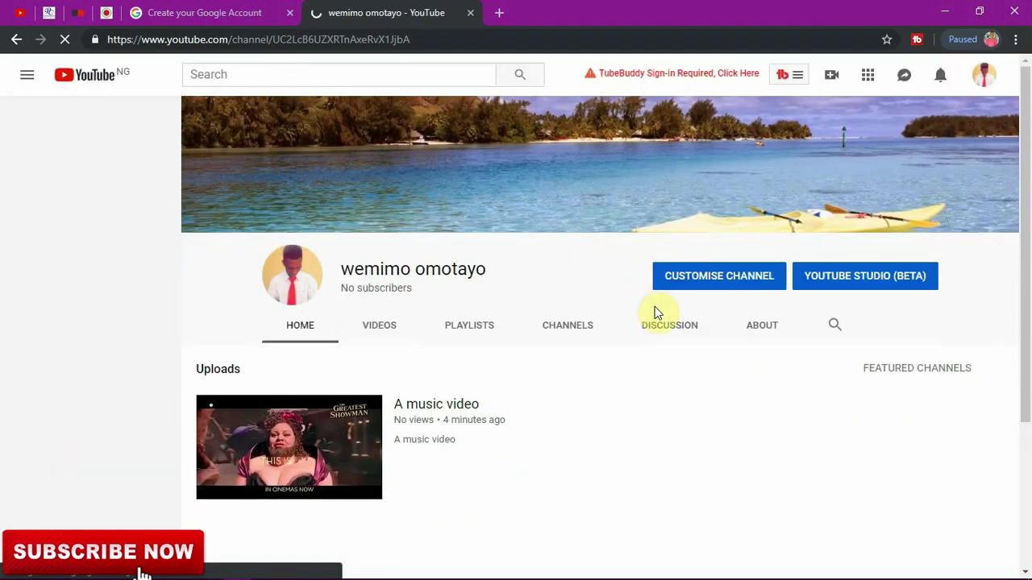
{"action": "mouse_move", "coordinate": [1026, 266]}
{"action": "left_mouse_down"}
{"action": "mouse_move", "coordinate": [1030, 413]}
{"action": "mouse_move", "coordinate": [1027, 262]}
{"action": "left_mouse_up"}
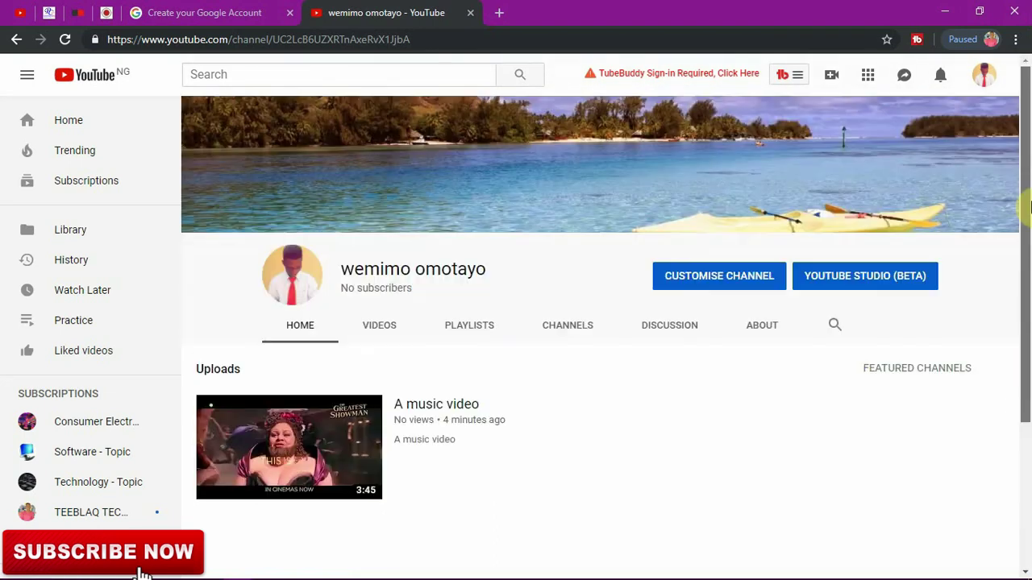
Step: Switch the channel home page into customisation mode and review its featured-content options
{"action": "left_click", "coordinate": [766, 276]}
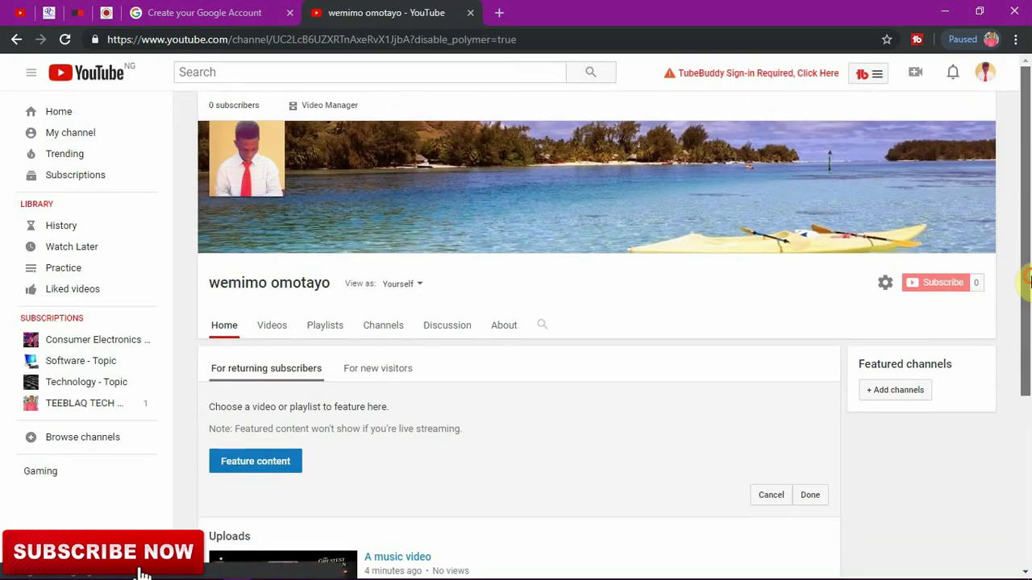
{"action": "left_click_drag", "start_coordinate": [1027, 278], "coordinate": [1024, 472]}
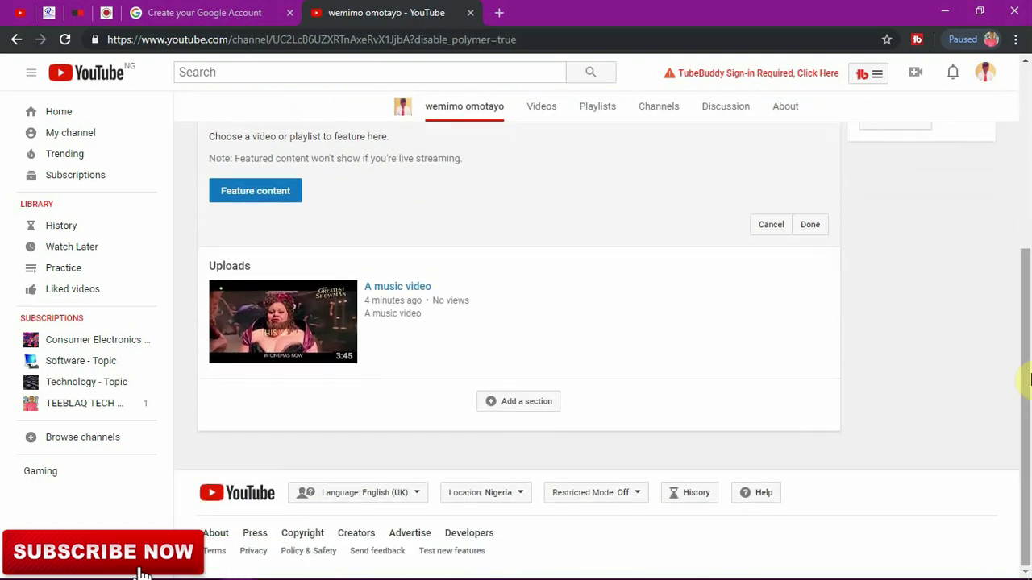
{"action": "left_click_drag", "start_coordinate": [1027, 375], "coordinate": [1029, 294]}
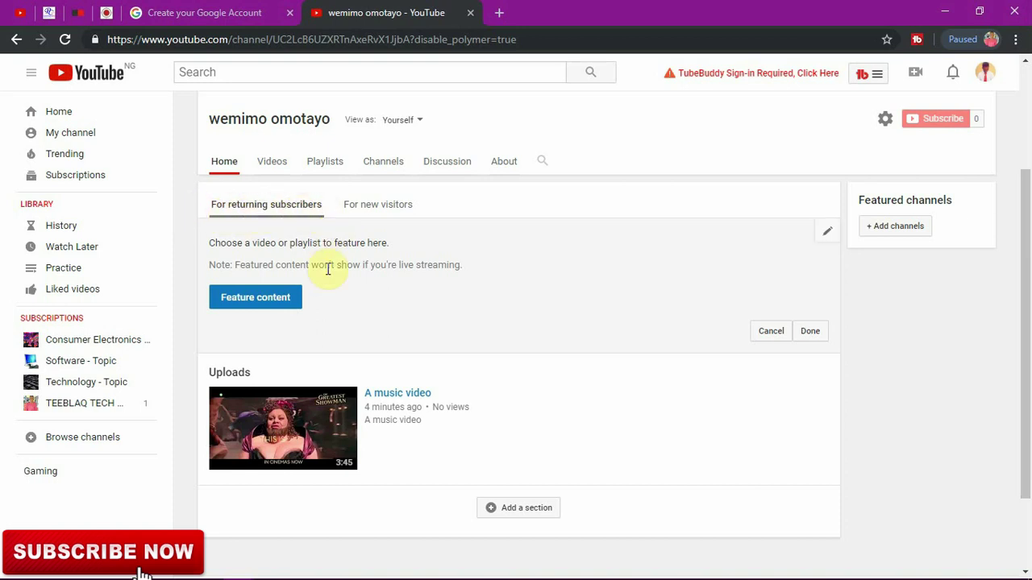
Step: Feature 'A music video' for returning subscribers with no heading, then view the new-visitors layout
{"action": "left_click", "coordinate": [255, 300]}
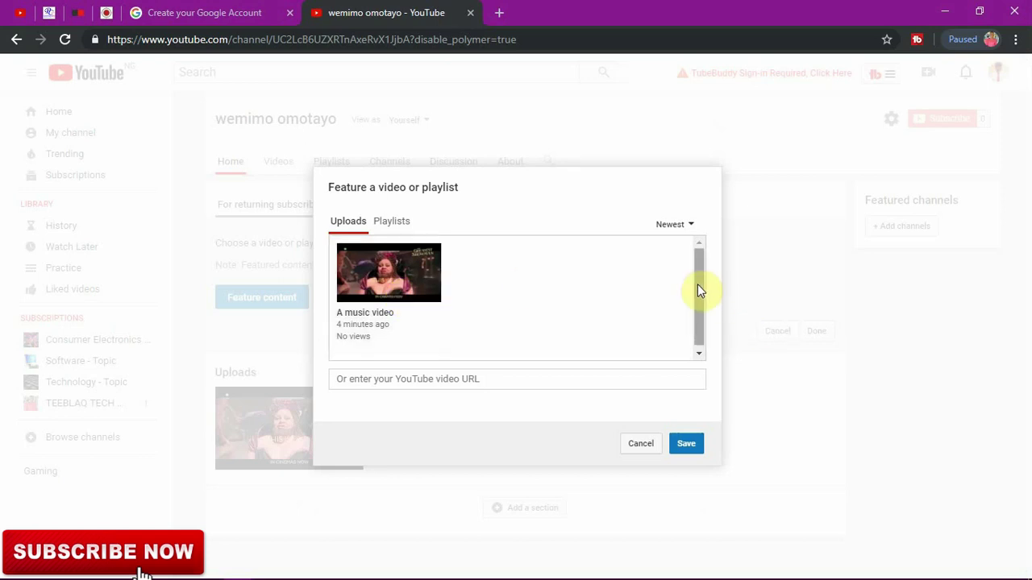
{"action": "left_click_drag", "start_coordinate": [699, 290], "coordinate": [701, 334]}
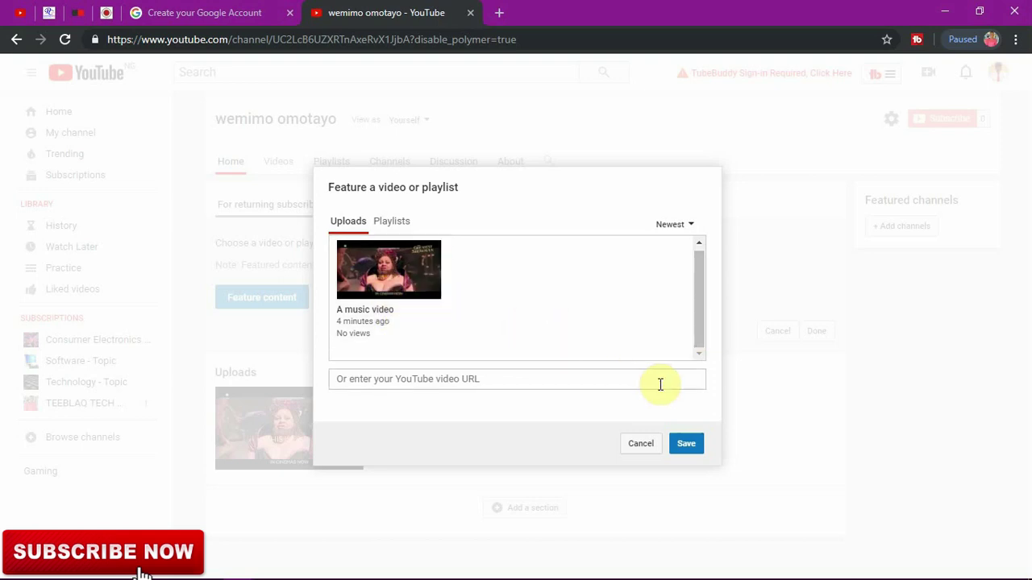
{"action": "left_click", "coordinate": [424, 286]}
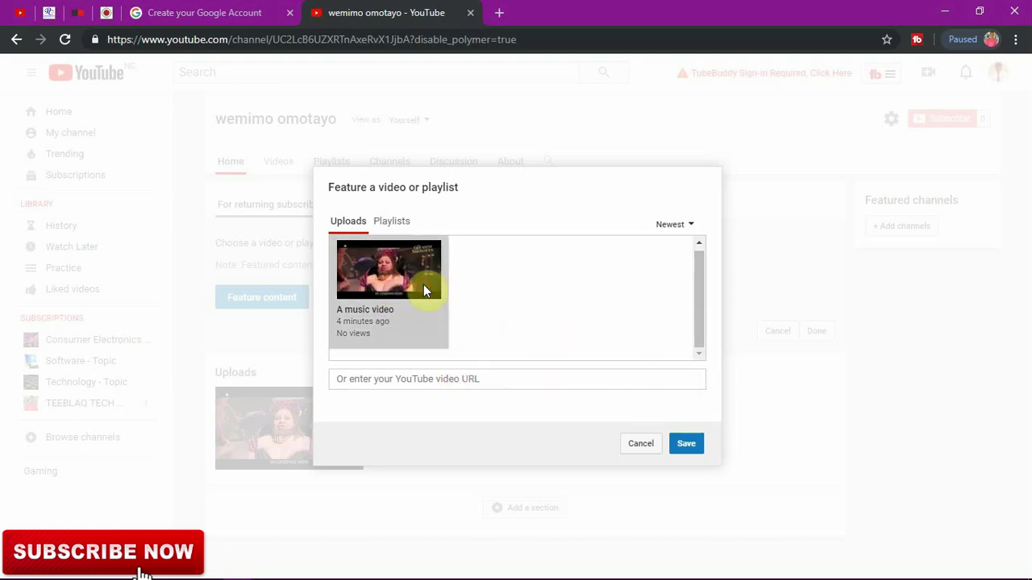
{"action": "left_click", "coordinate": [688, 444]}
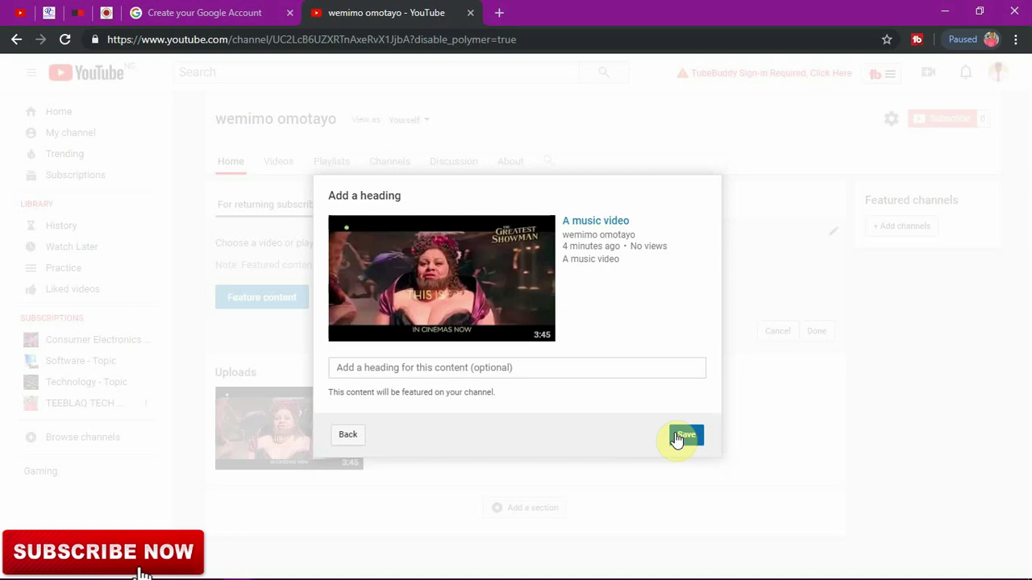
{"action": "left_click", "coordinate": [678, 435]}
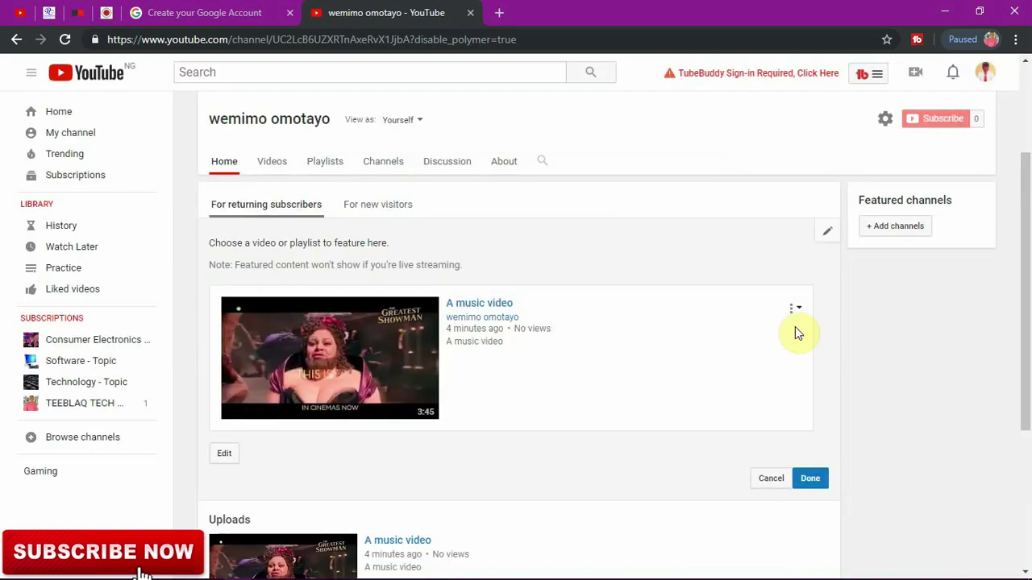
{"action": "left_click_drag", "start_coordinate": [1027, 249], "coordinate": [1029, 371]}
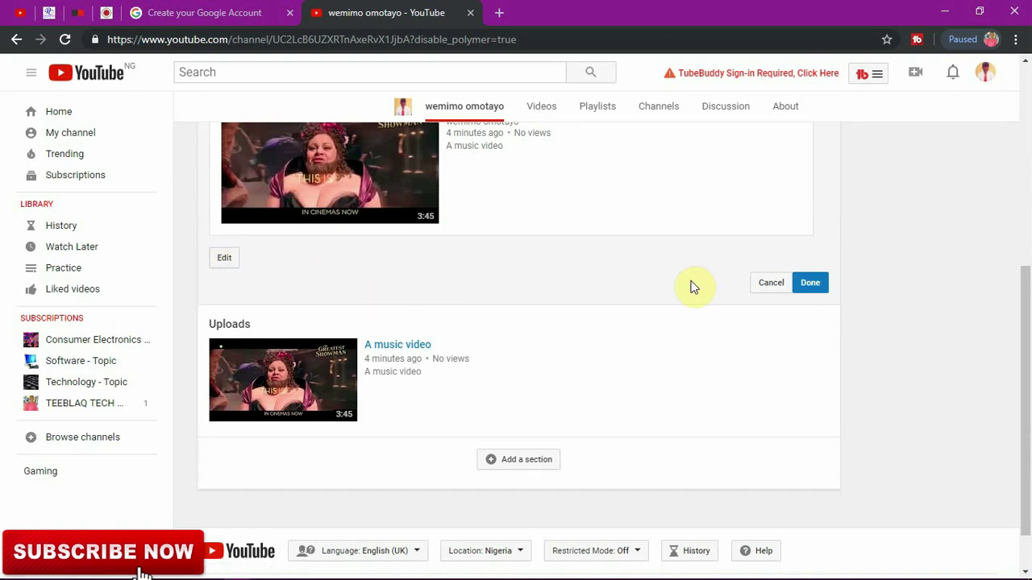
{"action": "left_click_drag", "start_coordinate": [1026, 299], "coordinate": [1027, 227]}
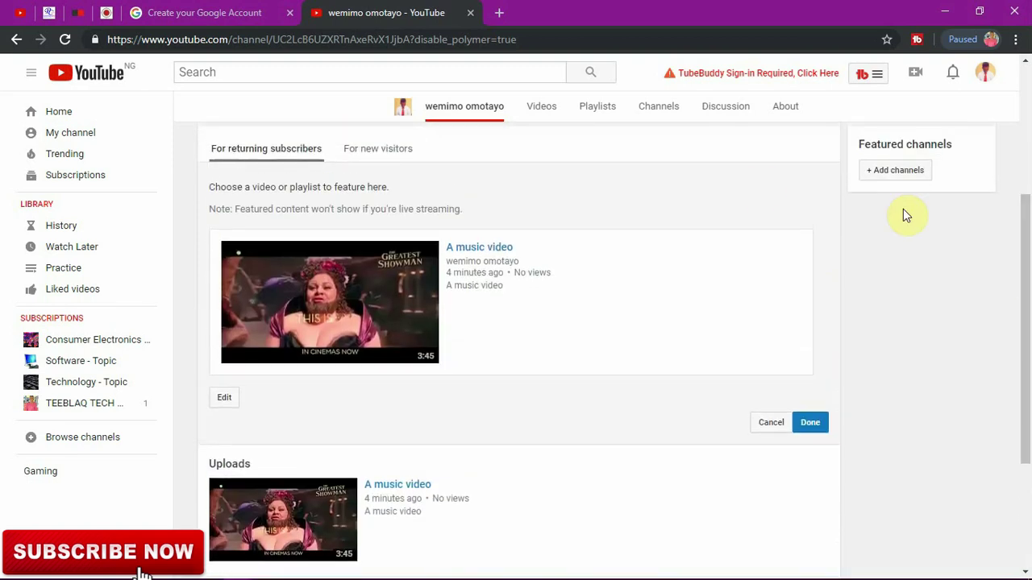
{"action": "left_click", "coordinate": [370, 151]}
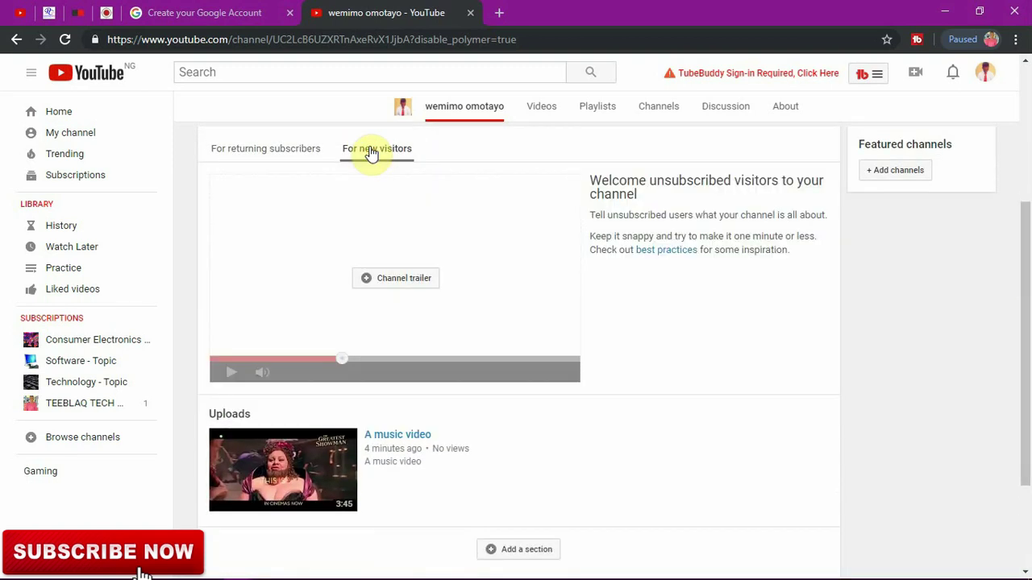
Step: Set 'A music video' as the channel trailer shown to new visitors
{"action": "left_click", "coordinate": [412, 286]}
{"action": "left_click", "coordinate": [411, 293]}
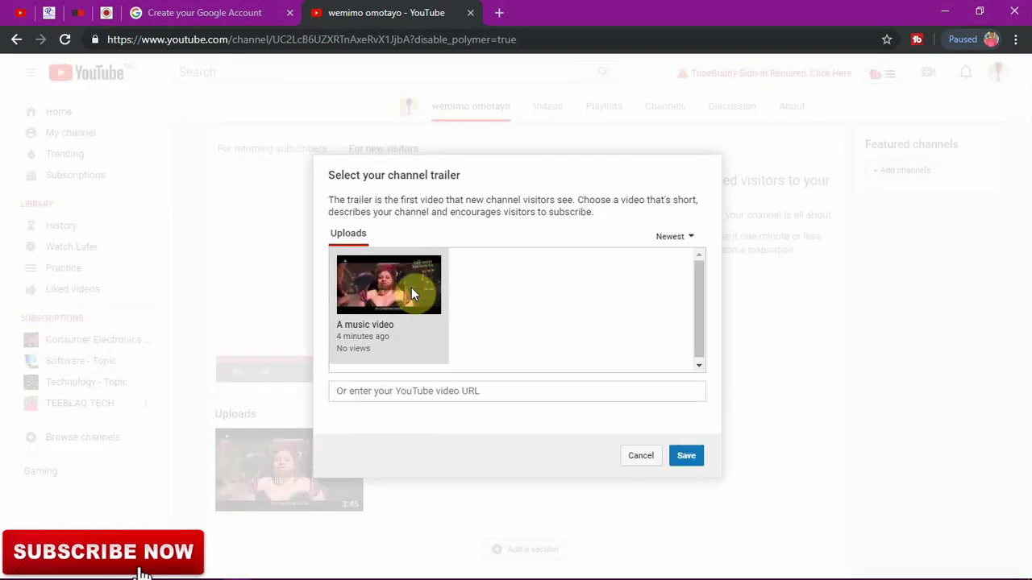
{"action": "left_click", "coordinate": [412, 294]}
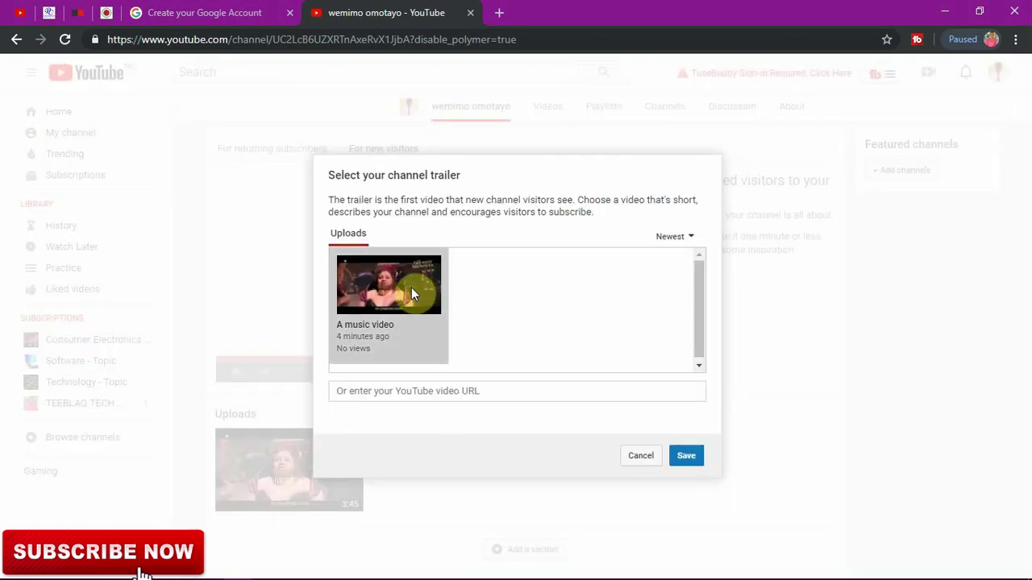
{"action": "left_click", "coordinate": [686, 460]}
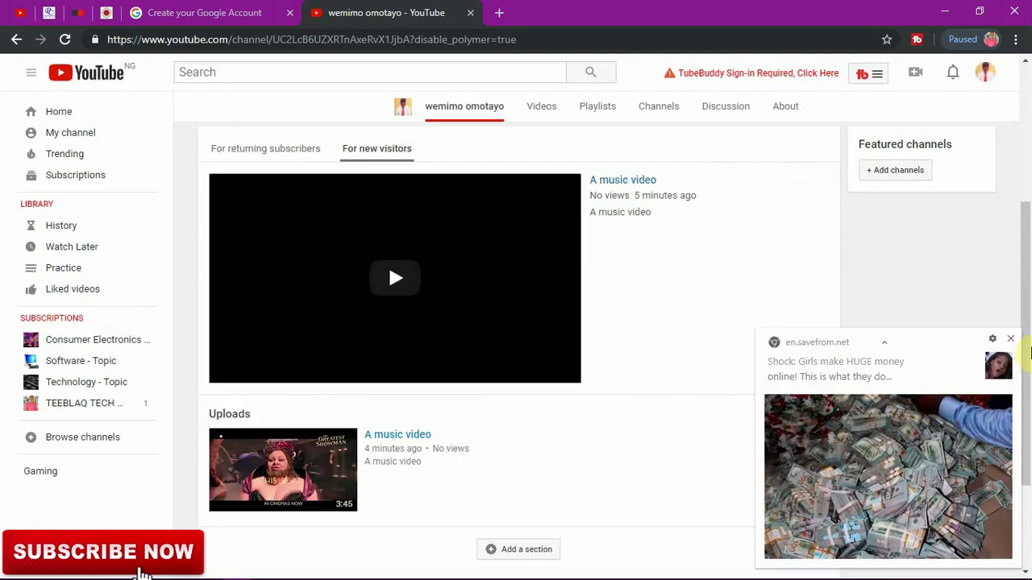
Step: Dismiss the advert pop-up and check the trailer's change/remove options without editing anything
{"action": "left_click", "coordinate": [1012, 340]}
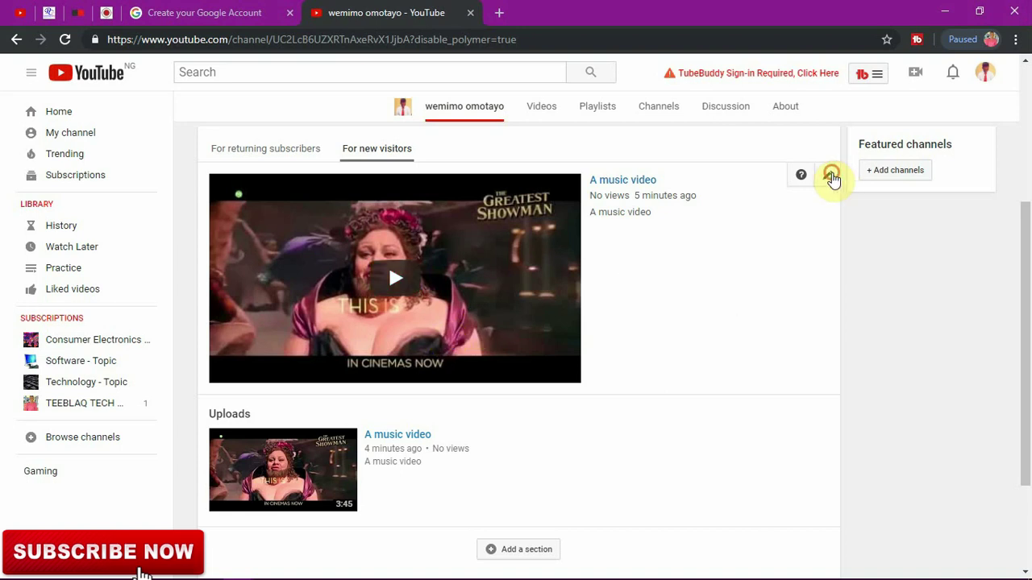
{"action": "left_click", "coordinate": [831, 179]}
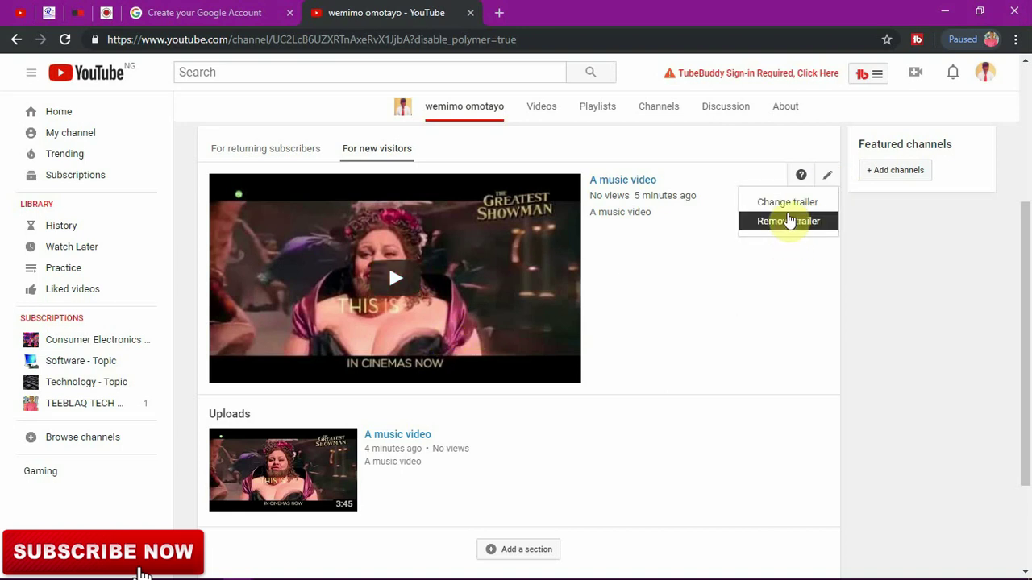
{"action": "left_click", "coordinate": [929, 272]}
{"action": "scroll", "coordinate": [731, 362], "scroll_direction": "down", "scroll_amount": 2}
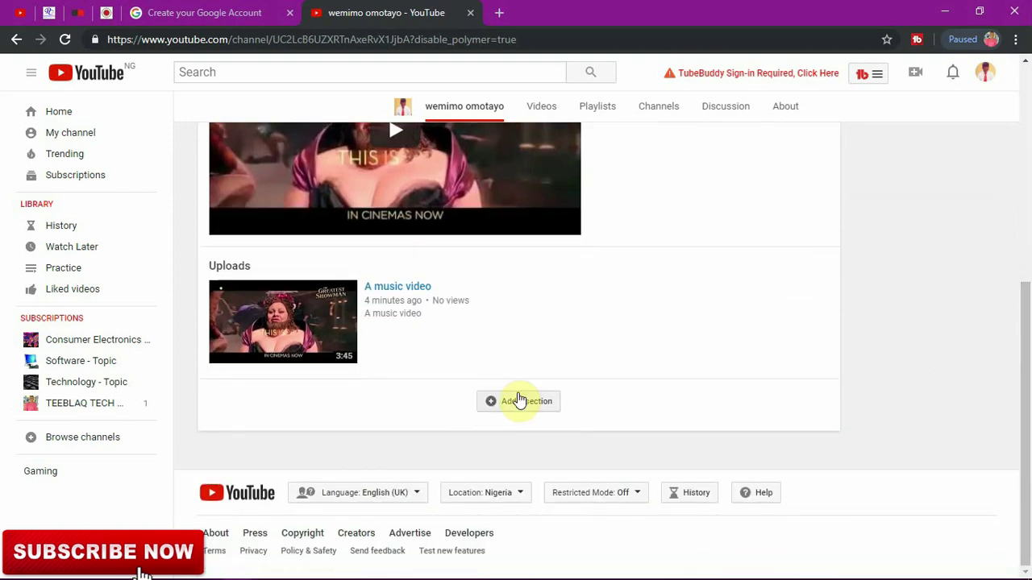
Step: Add a Popular uploads section with a Horizontal row layout to the channel home
{"action": "left_click", "coordinate": [519, 399]}
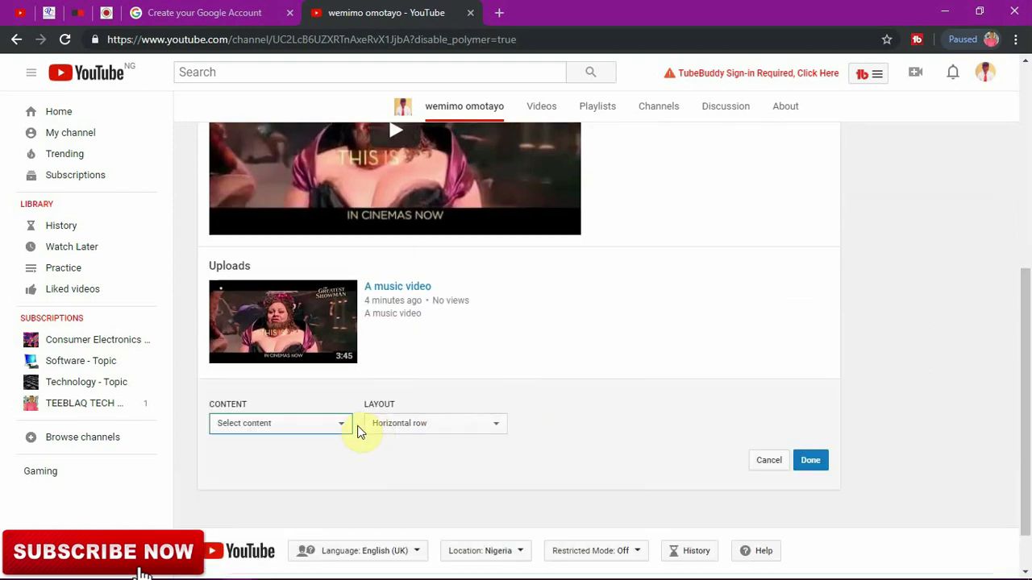
{"action": "left_click", "coordinate": [334, 427]}
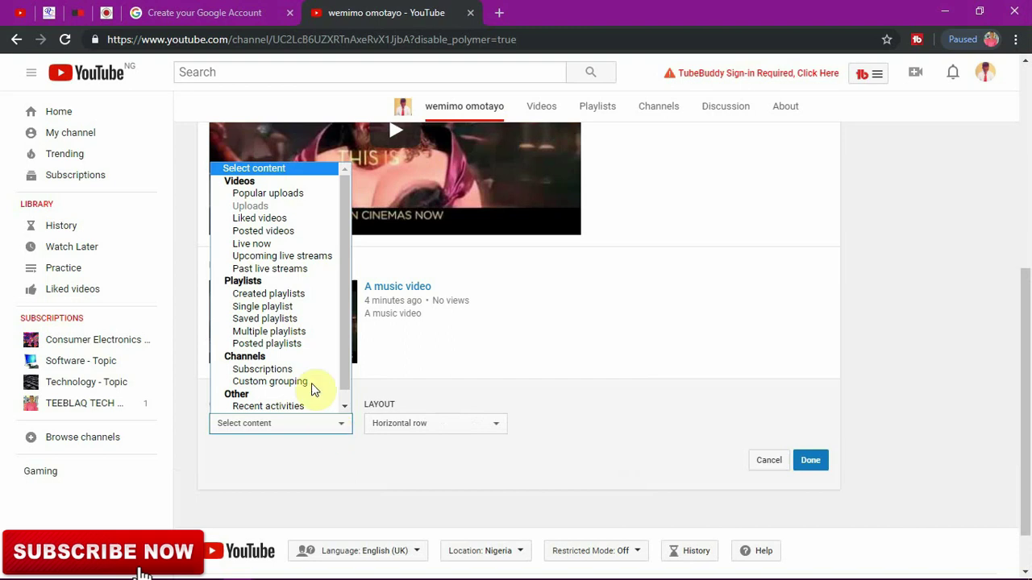
{"action": "scroll", "coordinate": [306, 354], "scroll_direction": "down", "scroll_amount": 1}
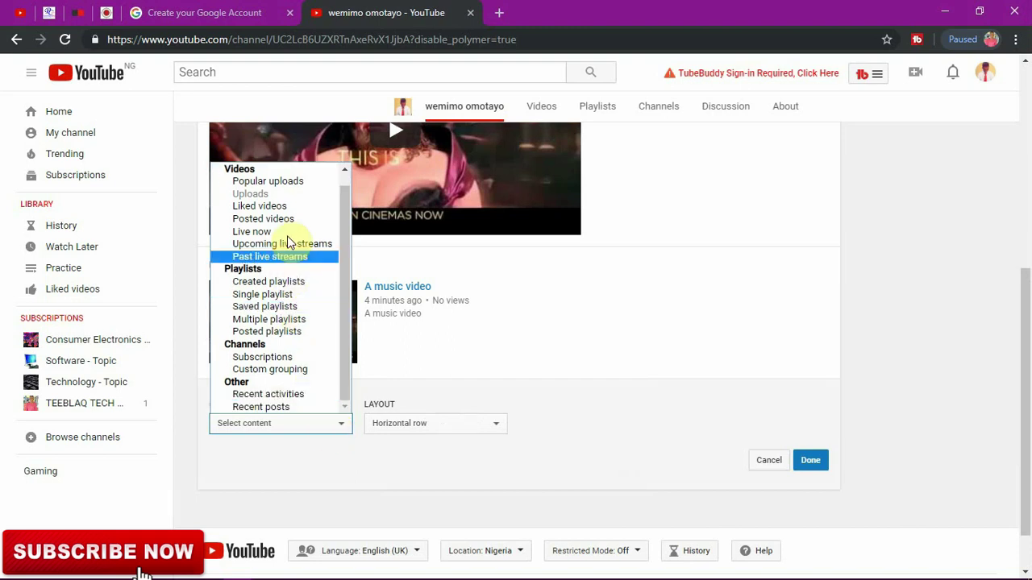
{"action": "left_click", "coordinate": [283, 182]}
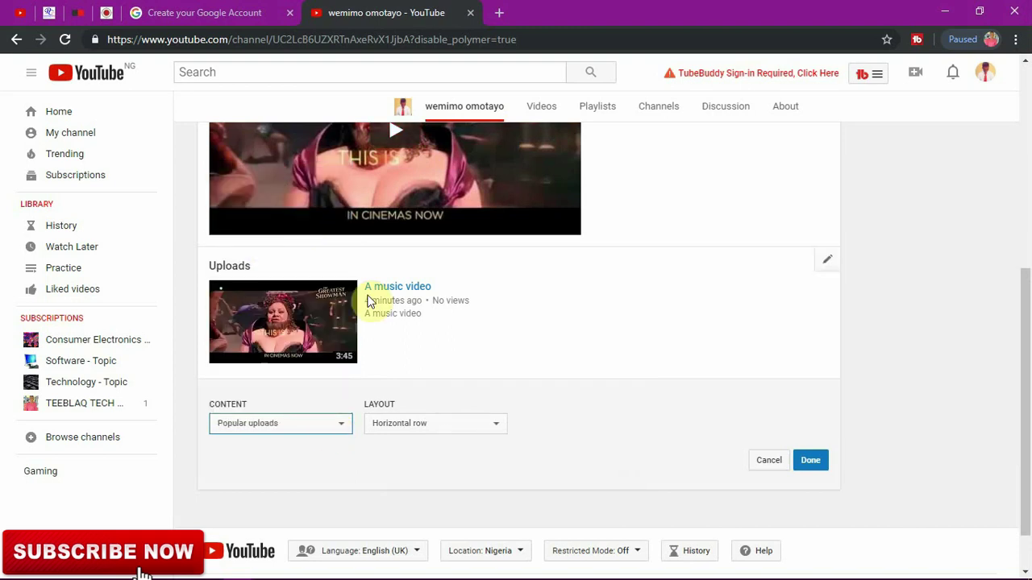
{"action": "left_click", "coordinate": [436, 435]}
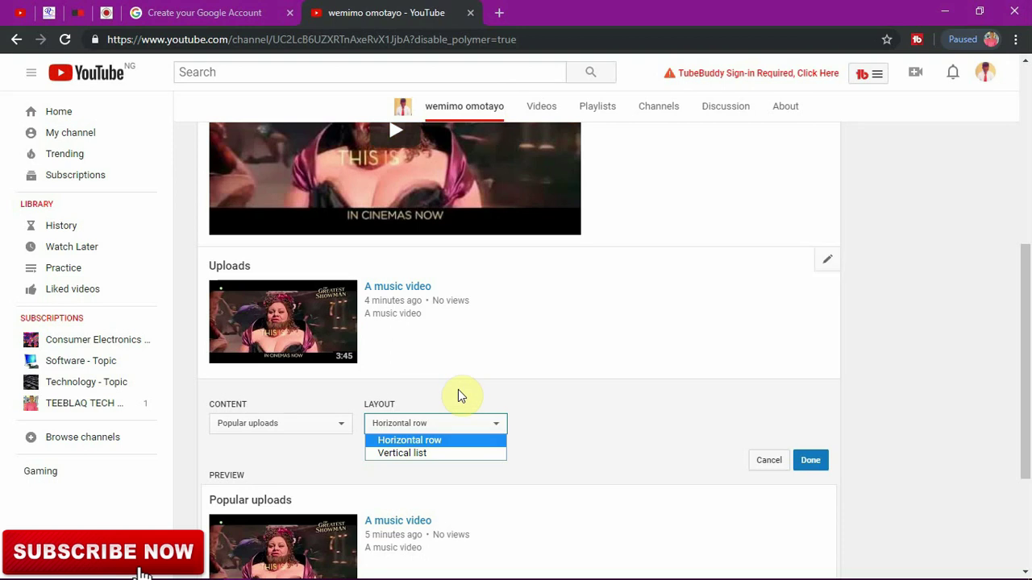
{"action": "left_click", "coordinate": [454, 441]}
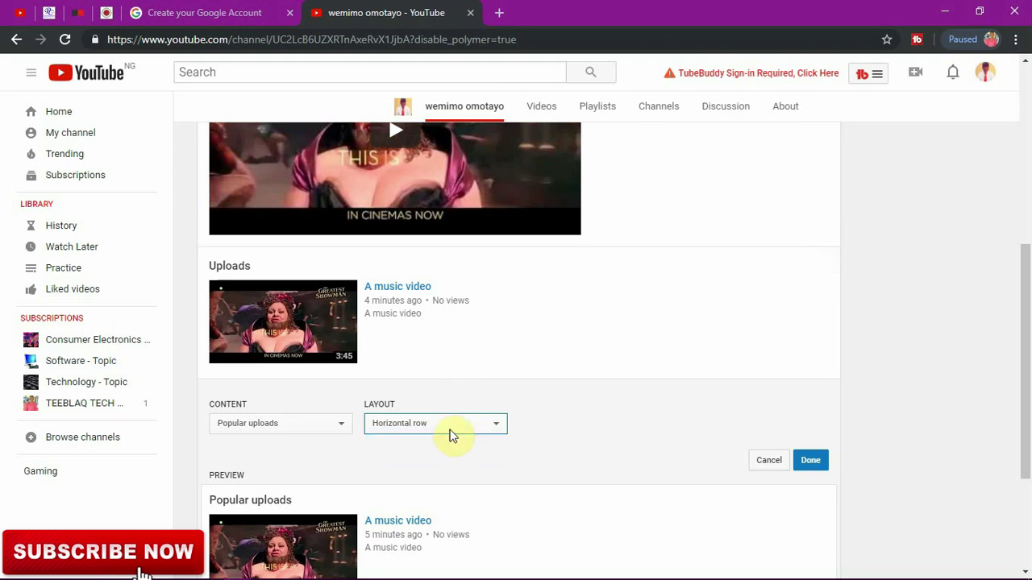
{"action": "left_click_drag", "start_coordinate": [1027, 385], "coordinate": [1028, 447]}
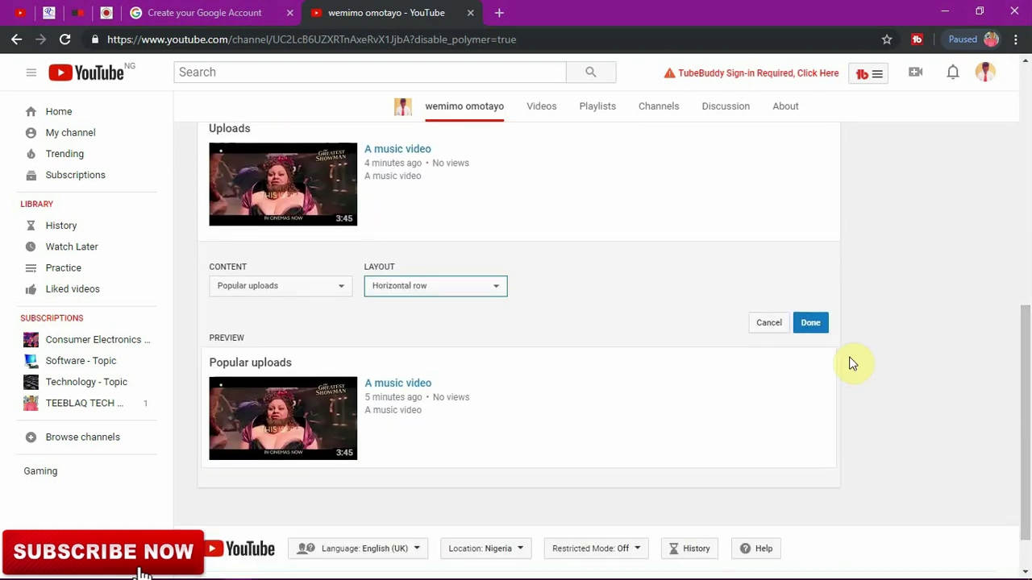
{"action": "left_click", "coordinate": [809, 323]}
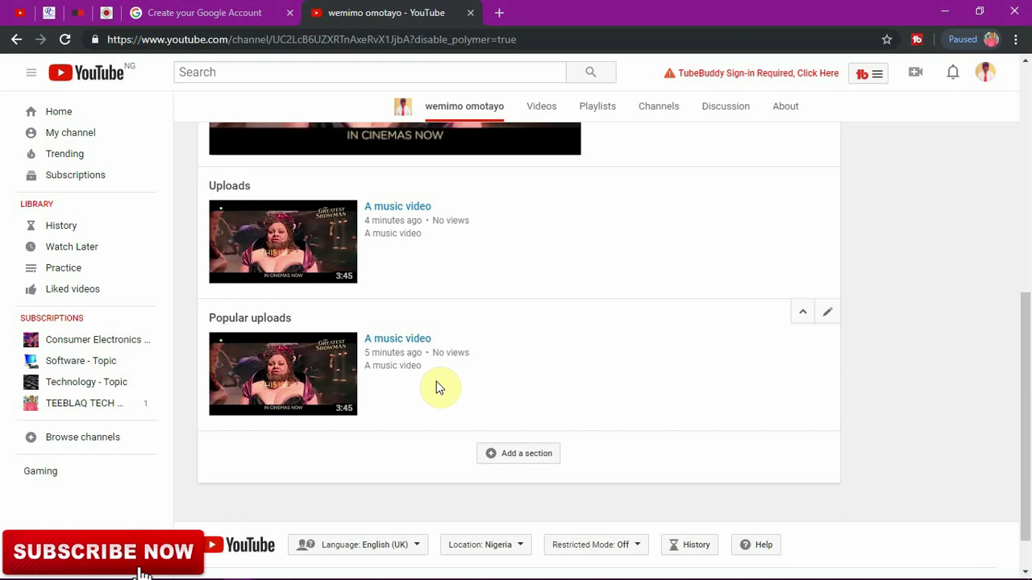
{"action": "left_click_drag", "start_coordinate": [1029, 424], "coordinate": [1017, 234]}
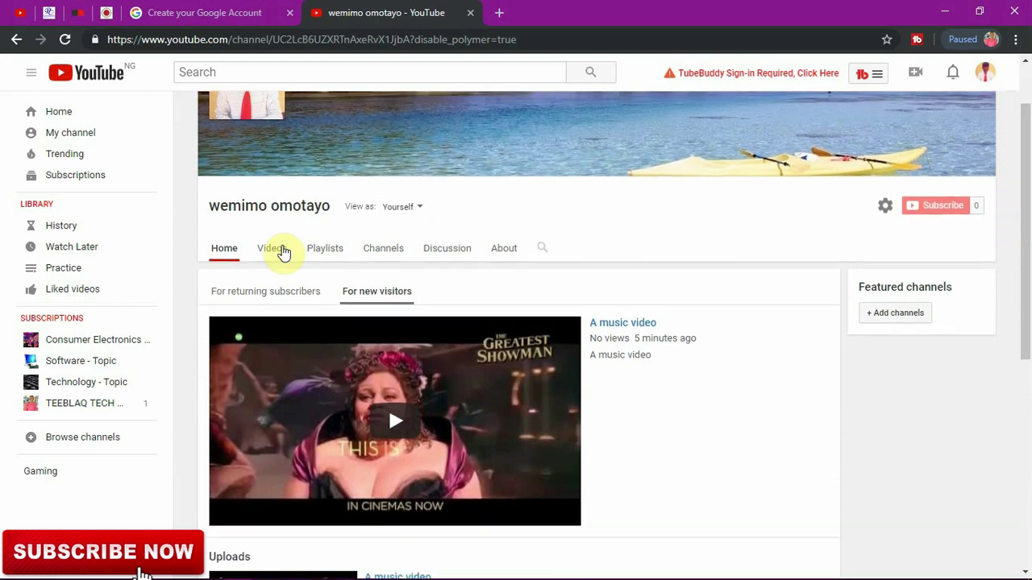
Step: Browse the Videos, Playlists, Channels and Discussion tabs, ending on About with the 25 May 2019 join date
{"action": "left_click", "coordinate": [262, 248]}
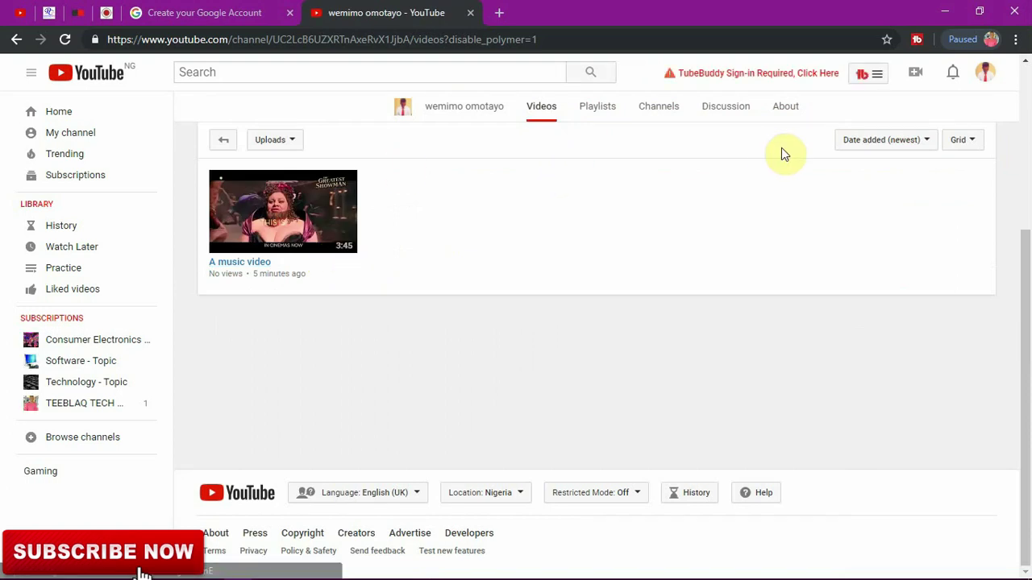
{"action": "left_click", "coordinate": [593, 107]}
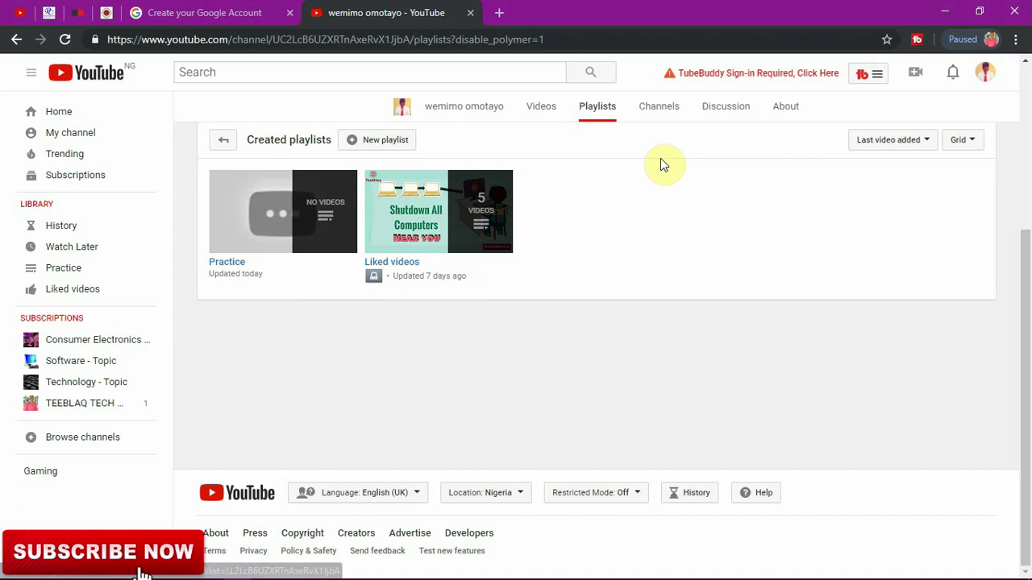
{"action": "left_click", "coordinate": [673, 111]}
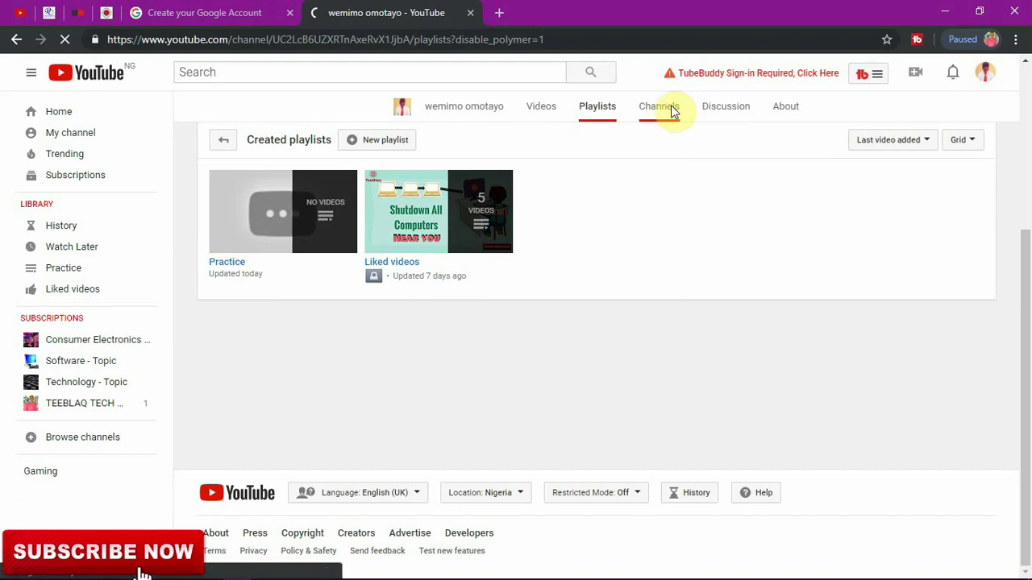
{"action": "left_click", "coordinate": [730, 111]}
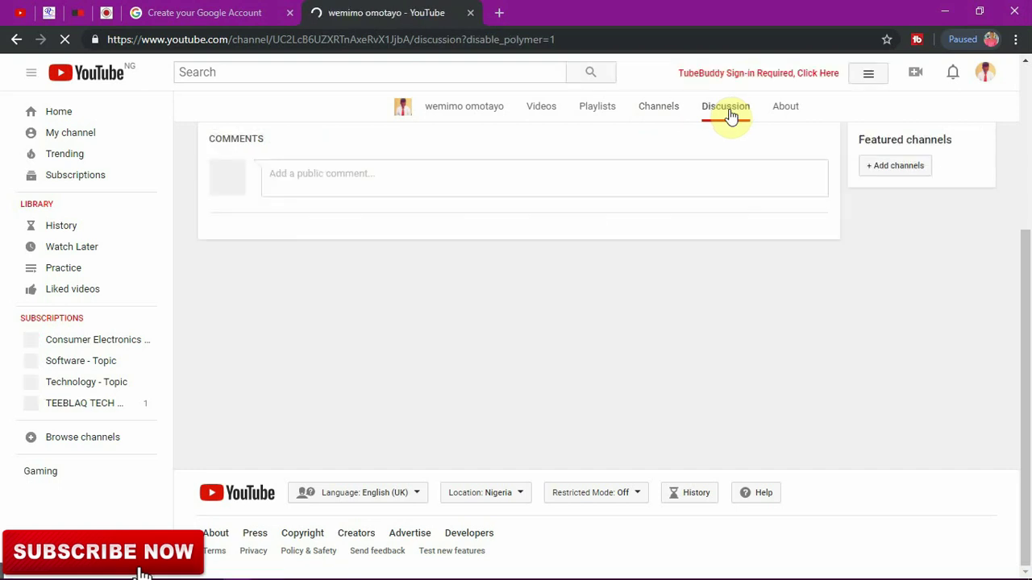
{"action": "left_click", "coordinate": [784, 119]}
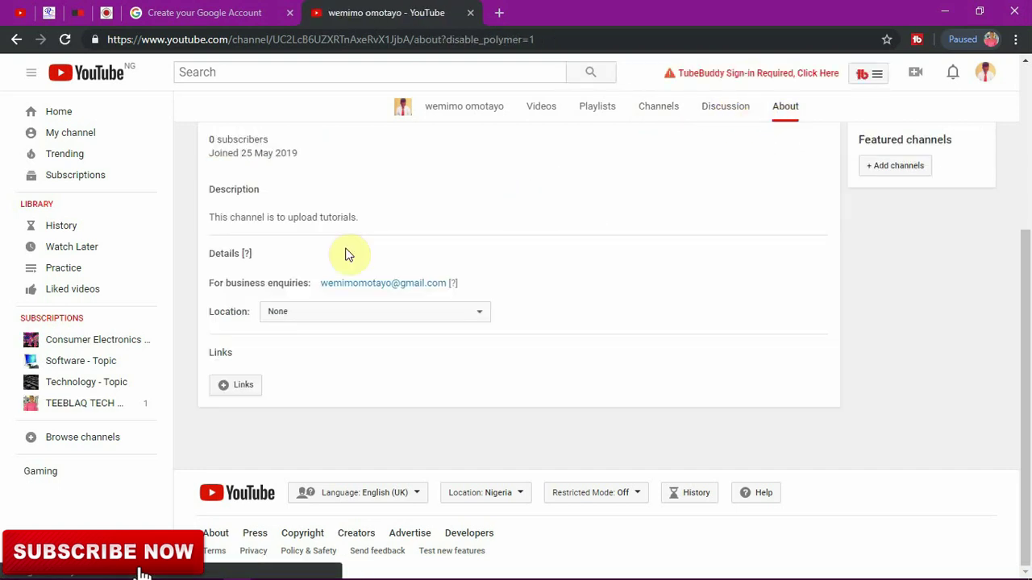
{"action": "left_click_drag", "start_coordinate": [1029, 306], "coordinate": [1016, 129]}
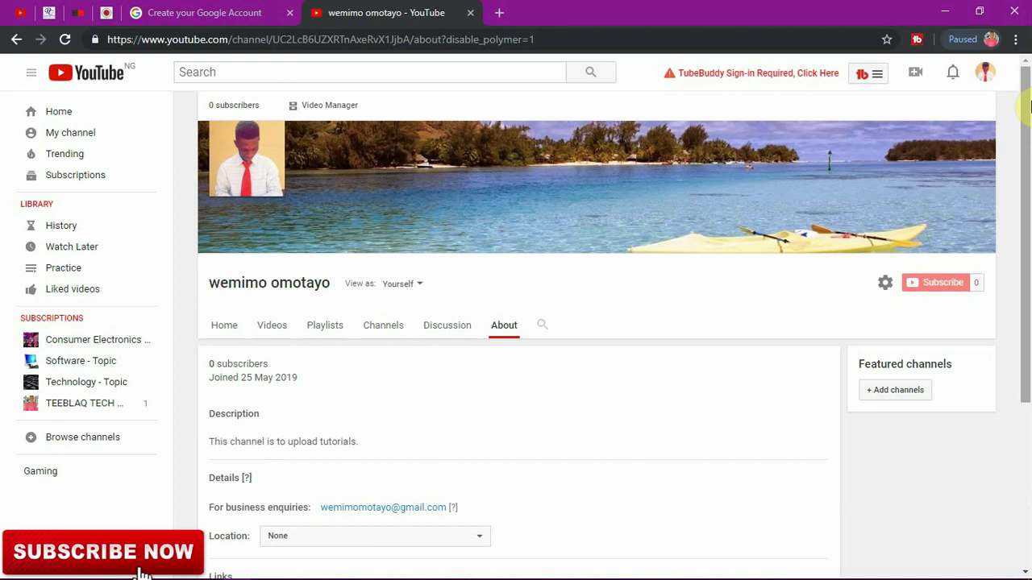
{"action": "left_click_drag", "start_coordinate": [1029, 103], "coordinate": [1028, 81]}
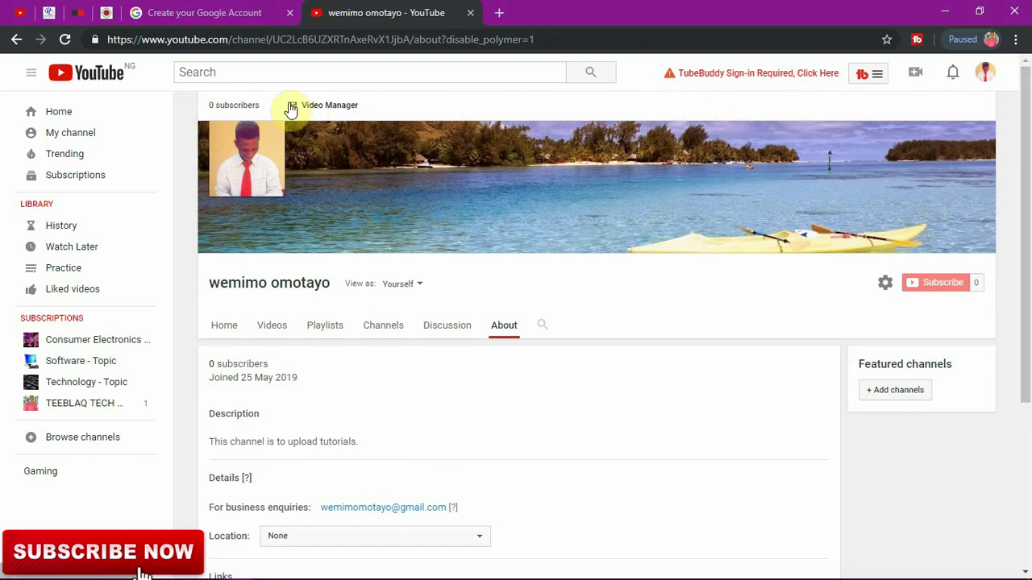
{"action": "mouse_move", "coordinate": [1028, 127]}
{"action": "left_mouse_down"}
{"action": "mouse_move", "coordinate": [1028, 177]}
{"action": "mouse_move", "coordinate": [1028, 131]}
{"action": "left_mouse_up"}
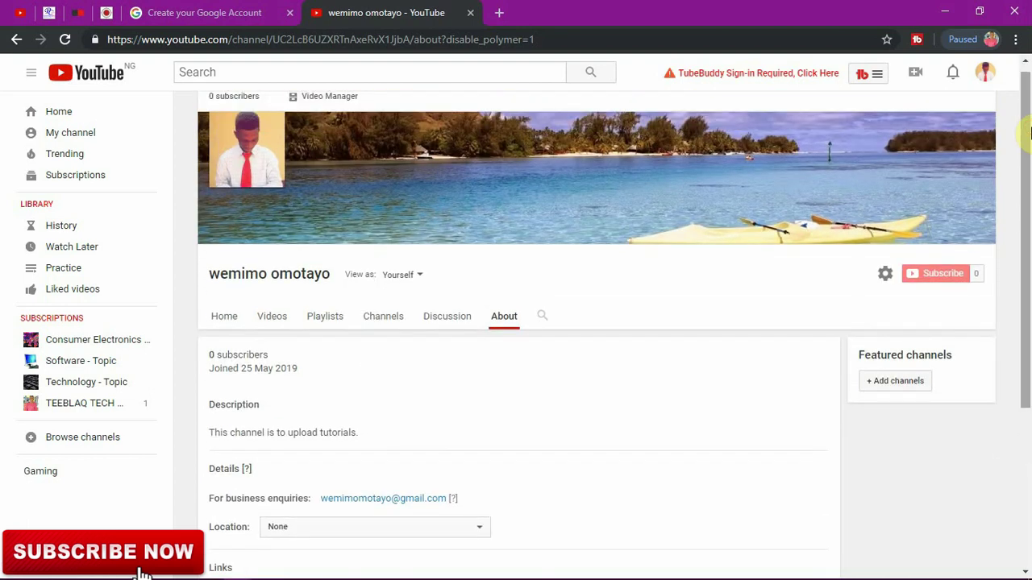